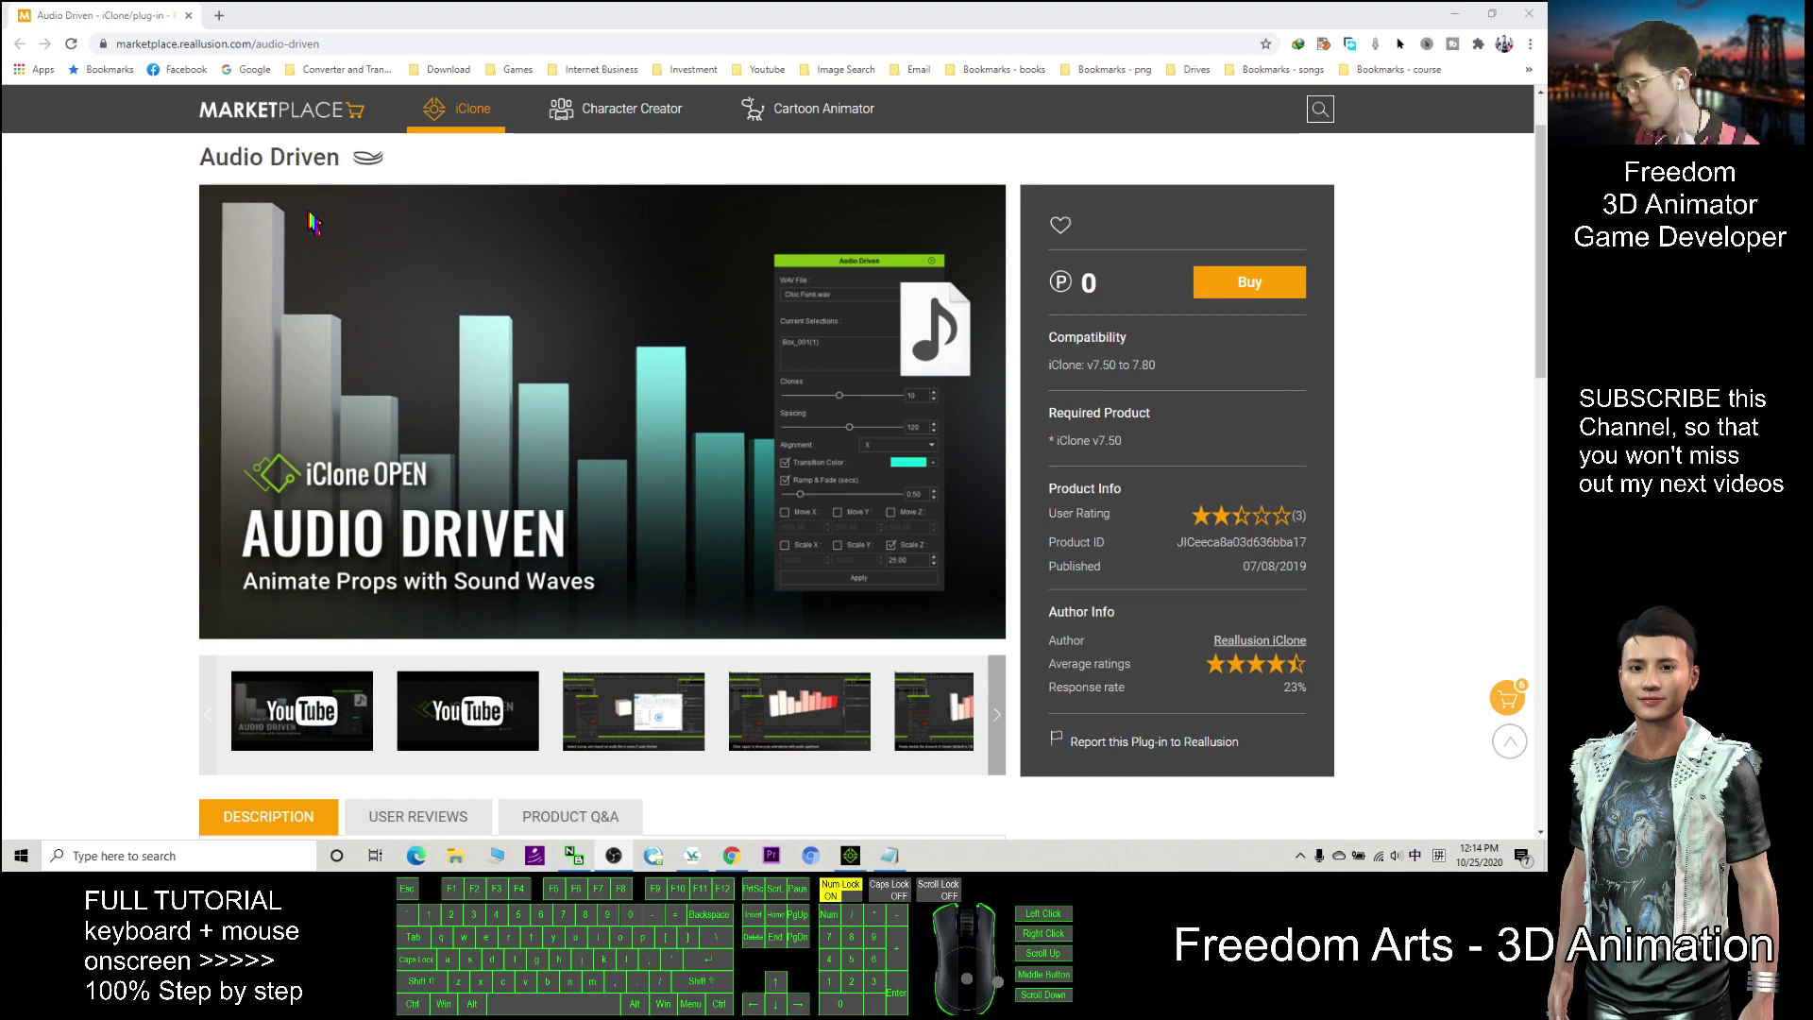
click(850, 855)
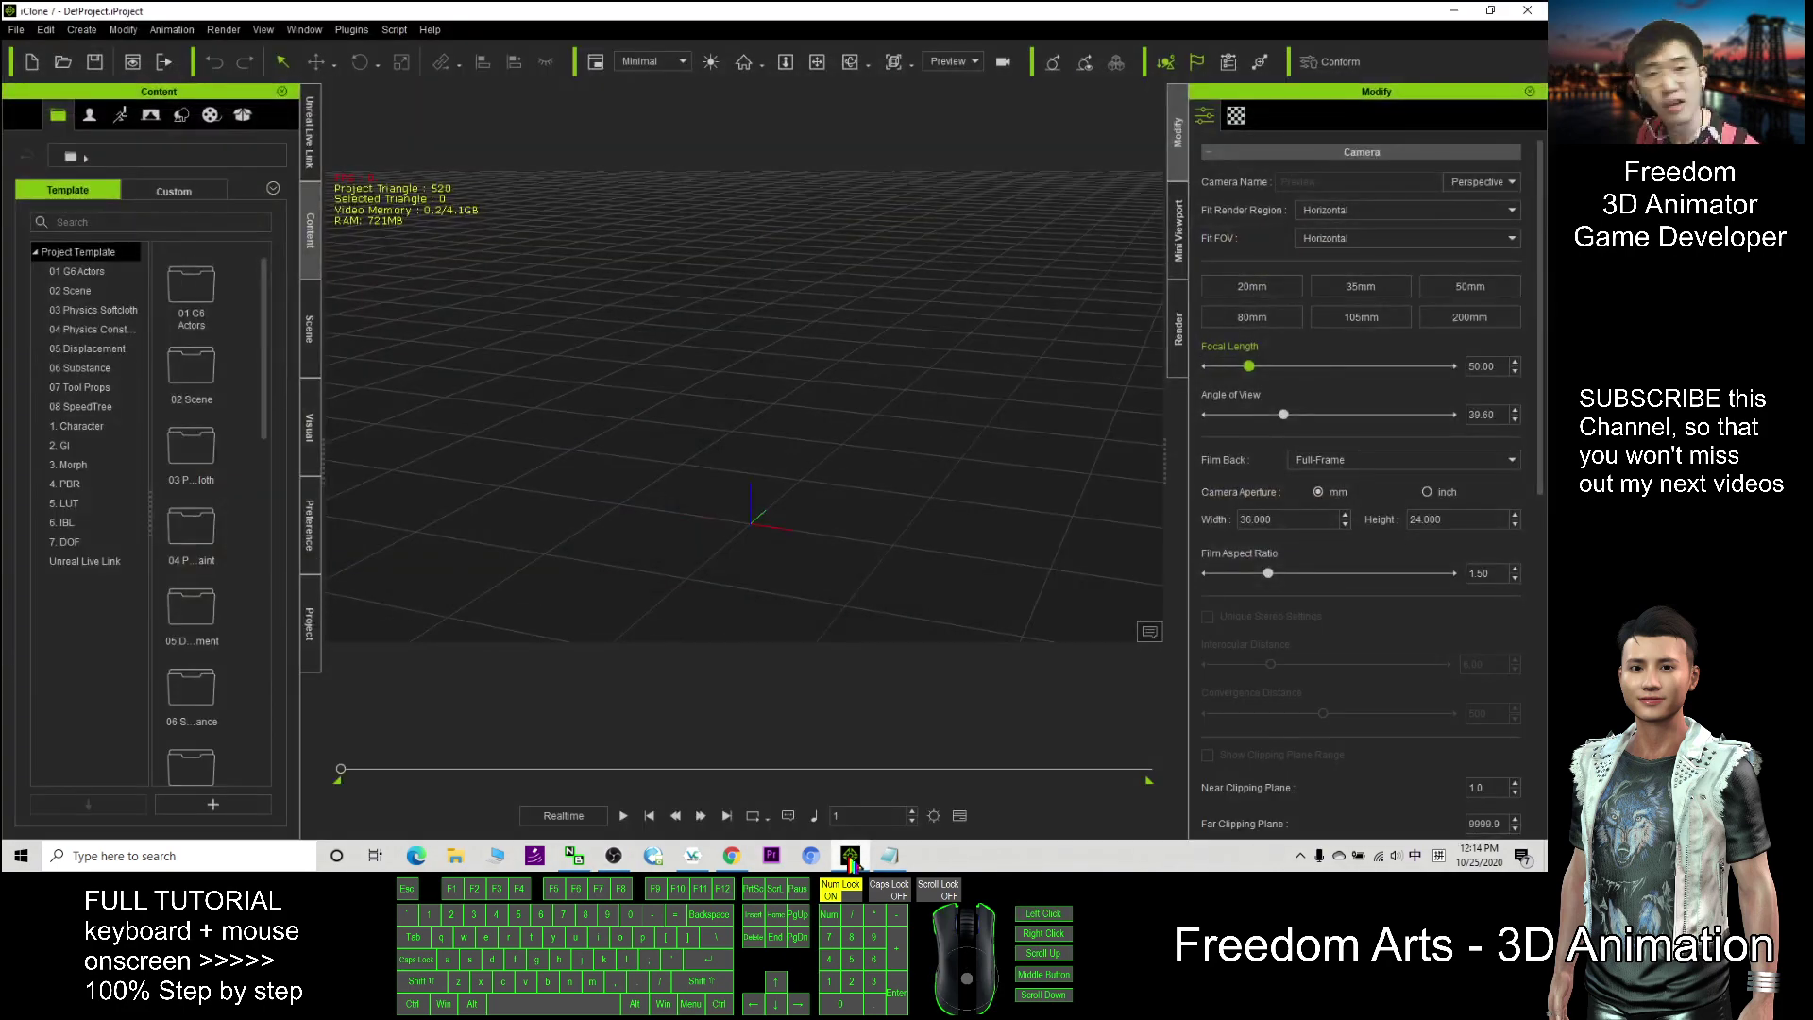
click(1455, 19)
mouse_move(812, 109)
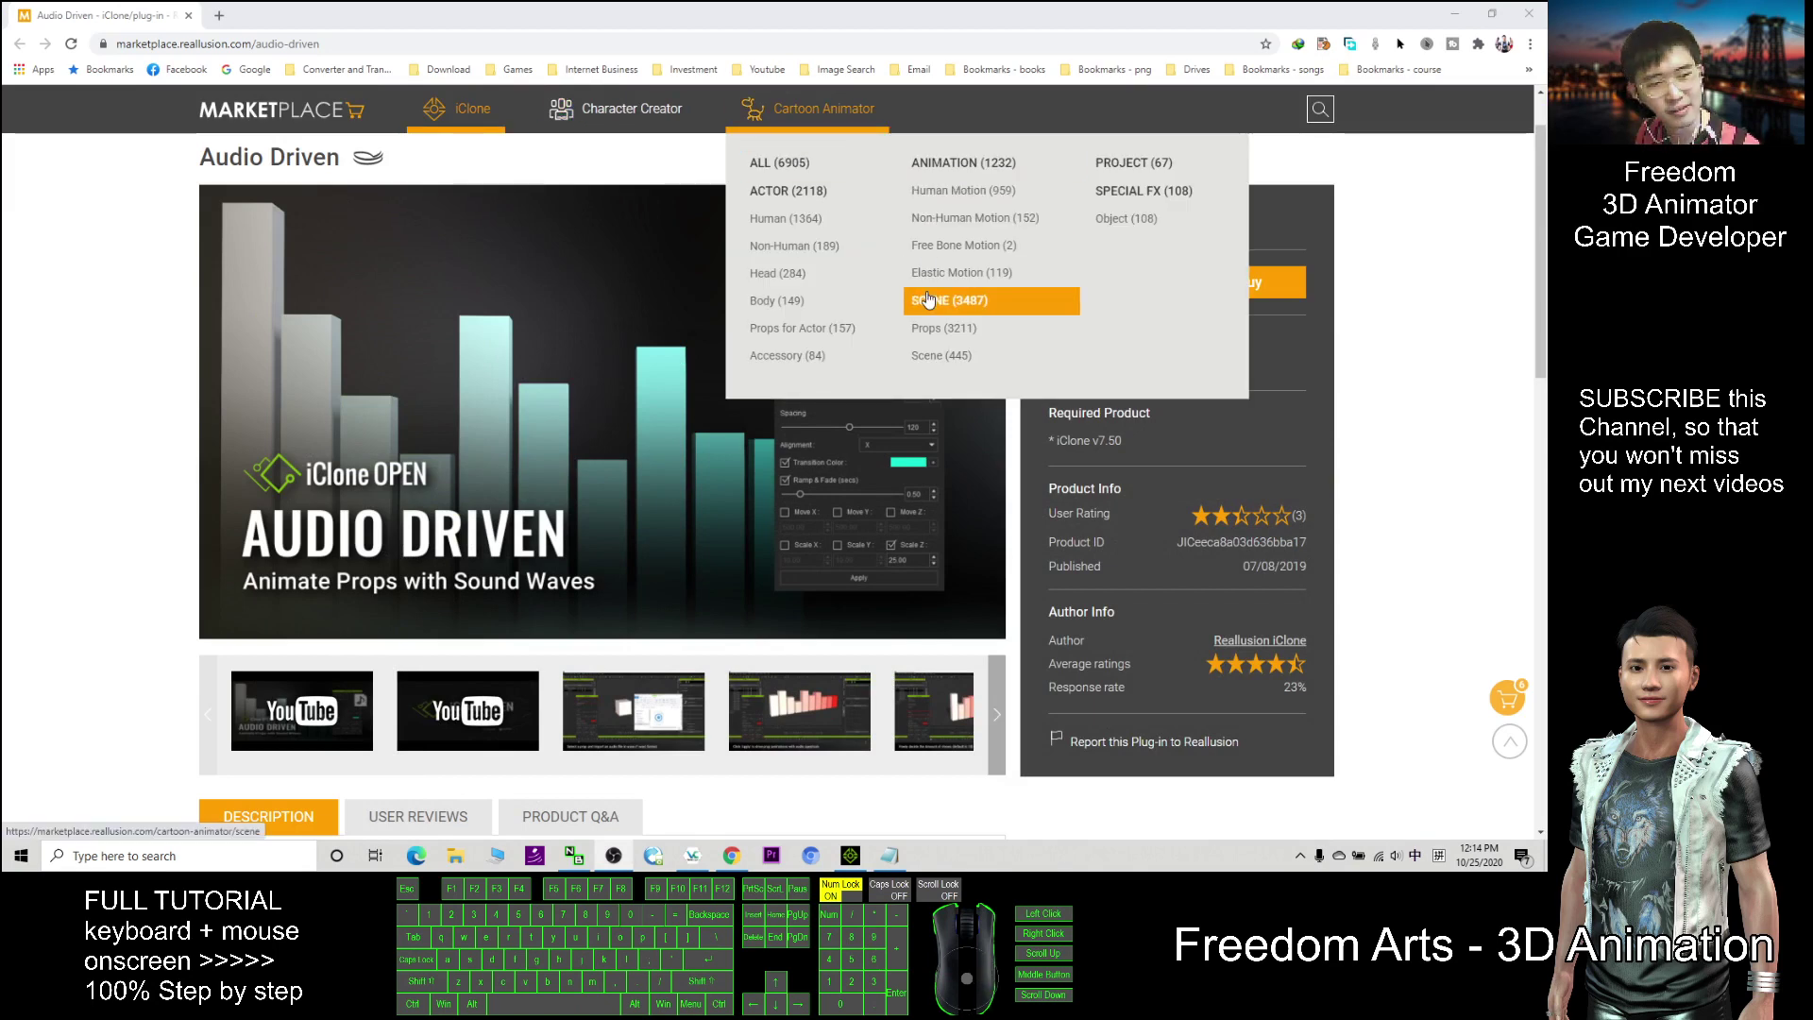
Step: Copy the YouTube link for installing all free iClone 7 plugins from notes.txt
click(899, 856)
click(814, 321)
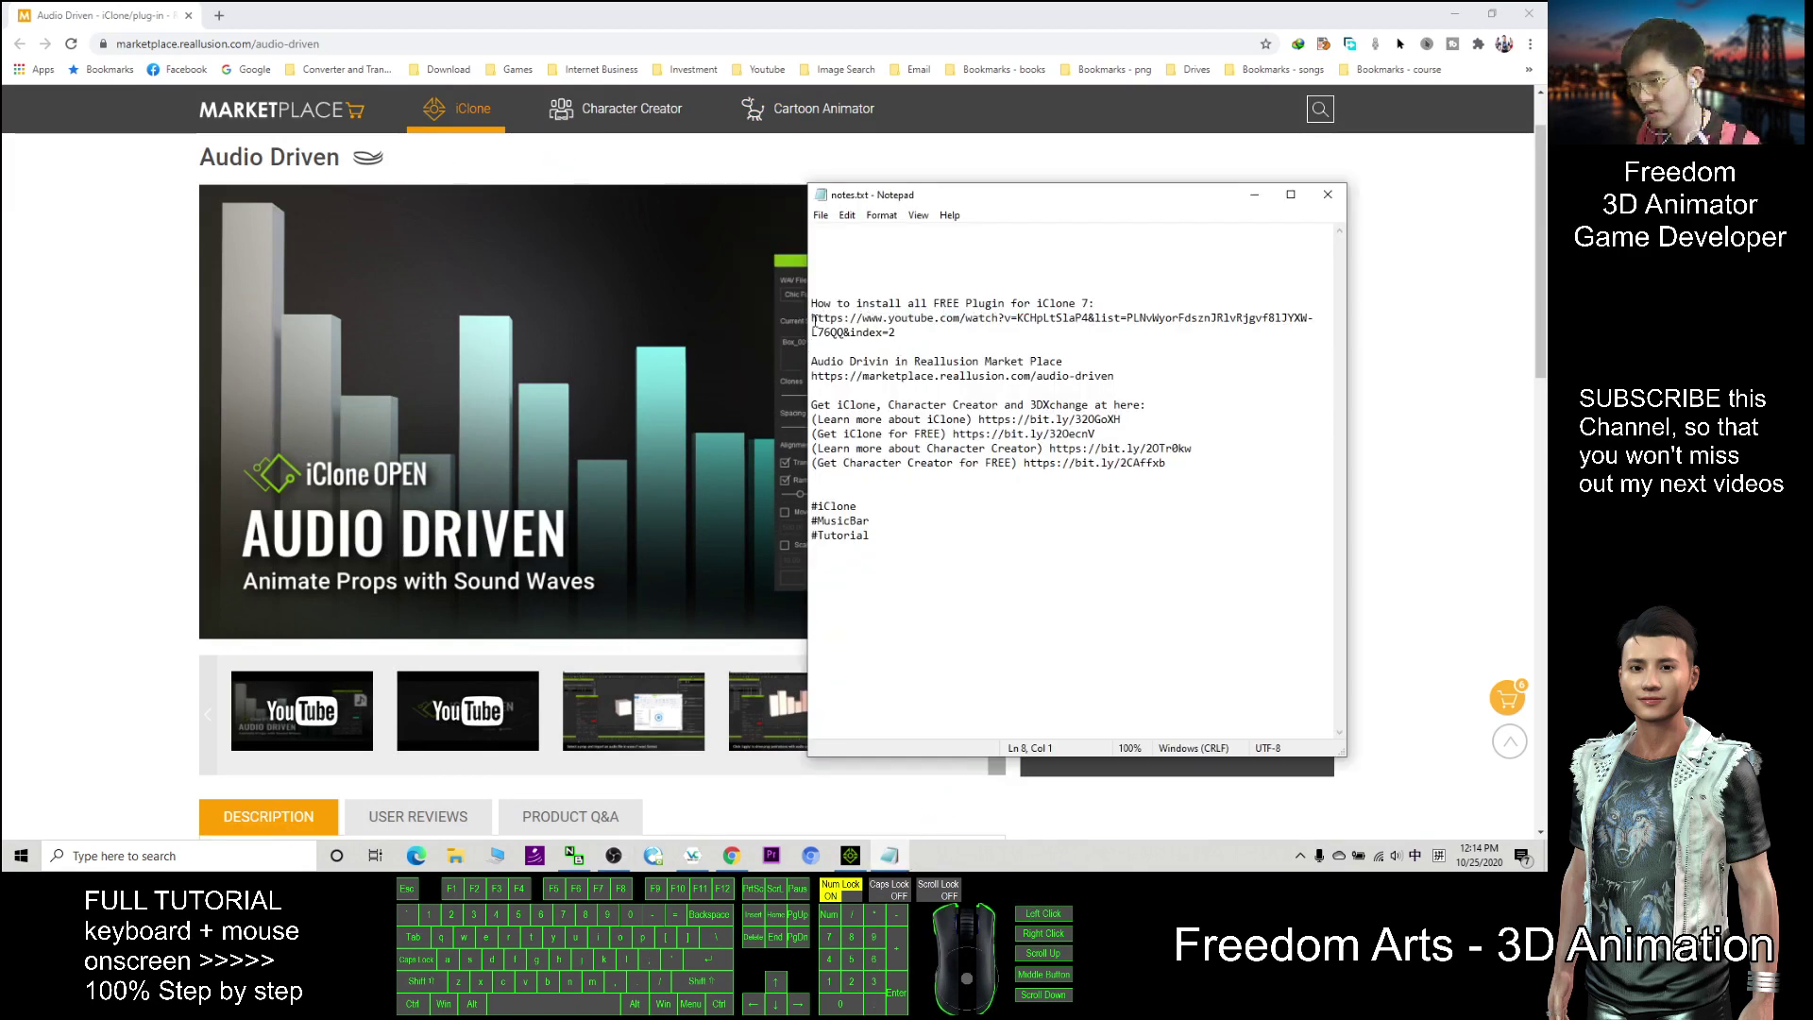
drag(814, 321, 897, 332)
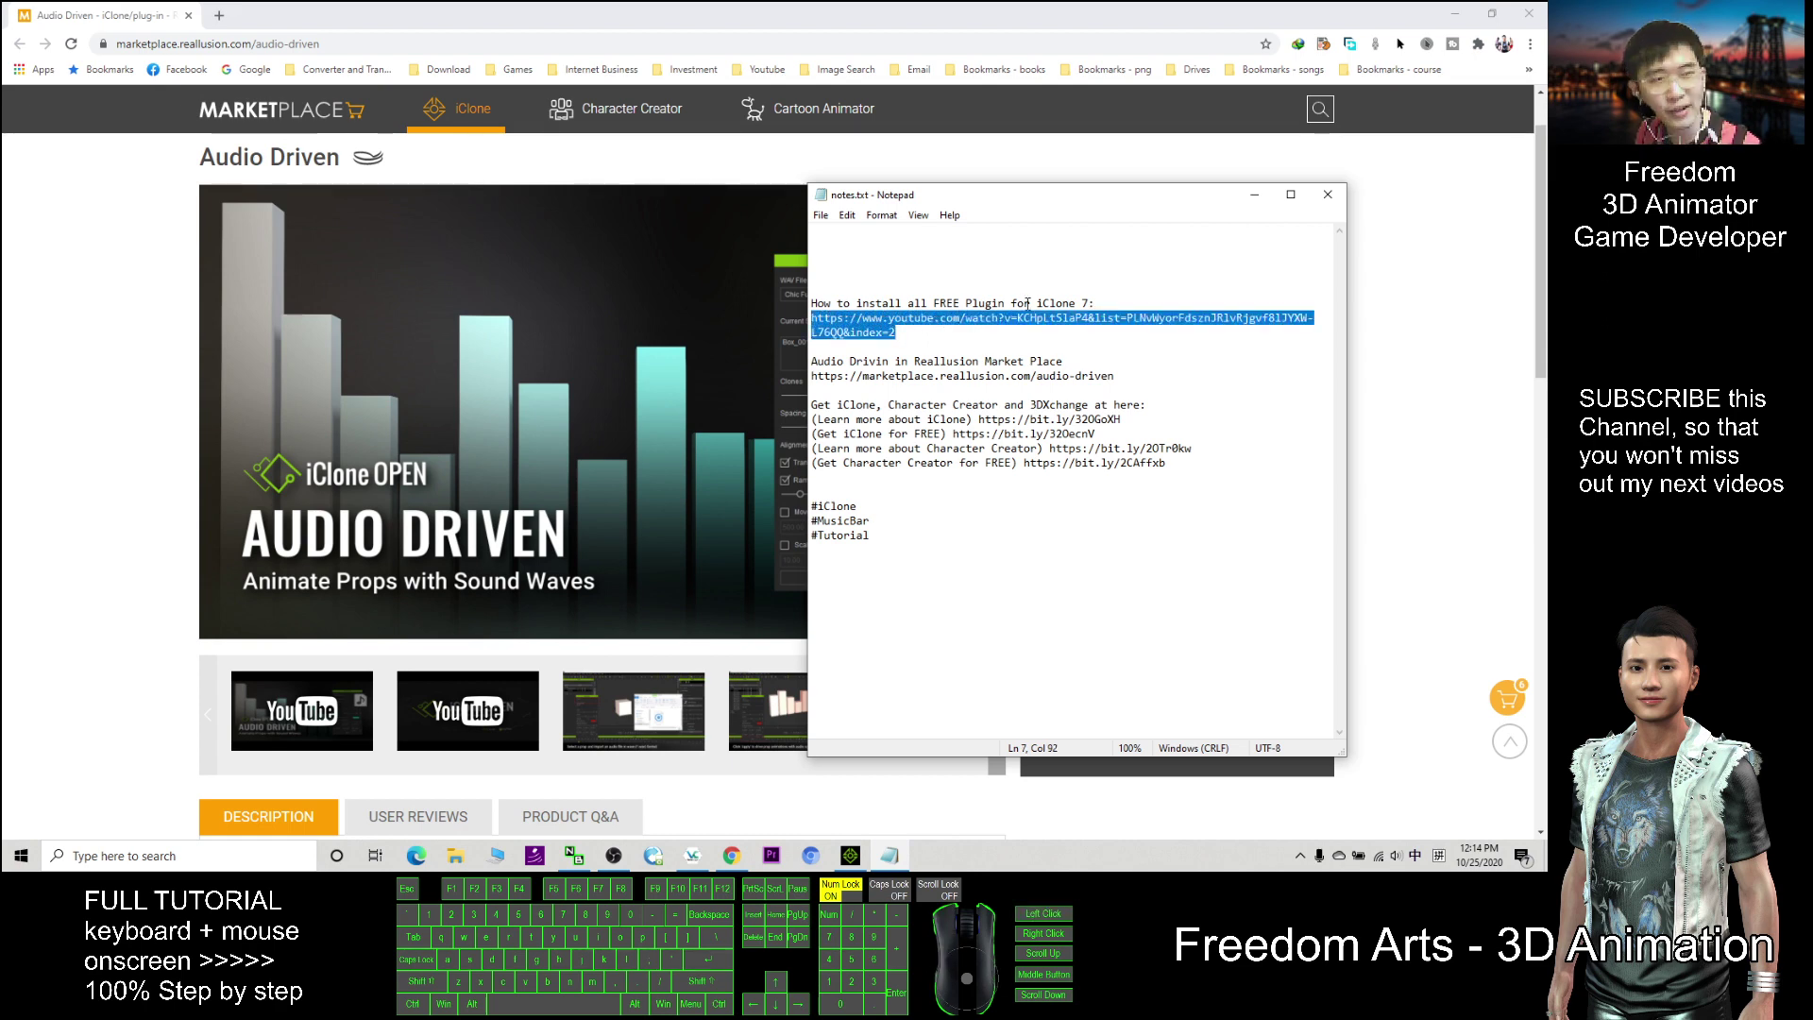
click(898, 337)
drag(897, 332, 813, 321)
click(867, 319)
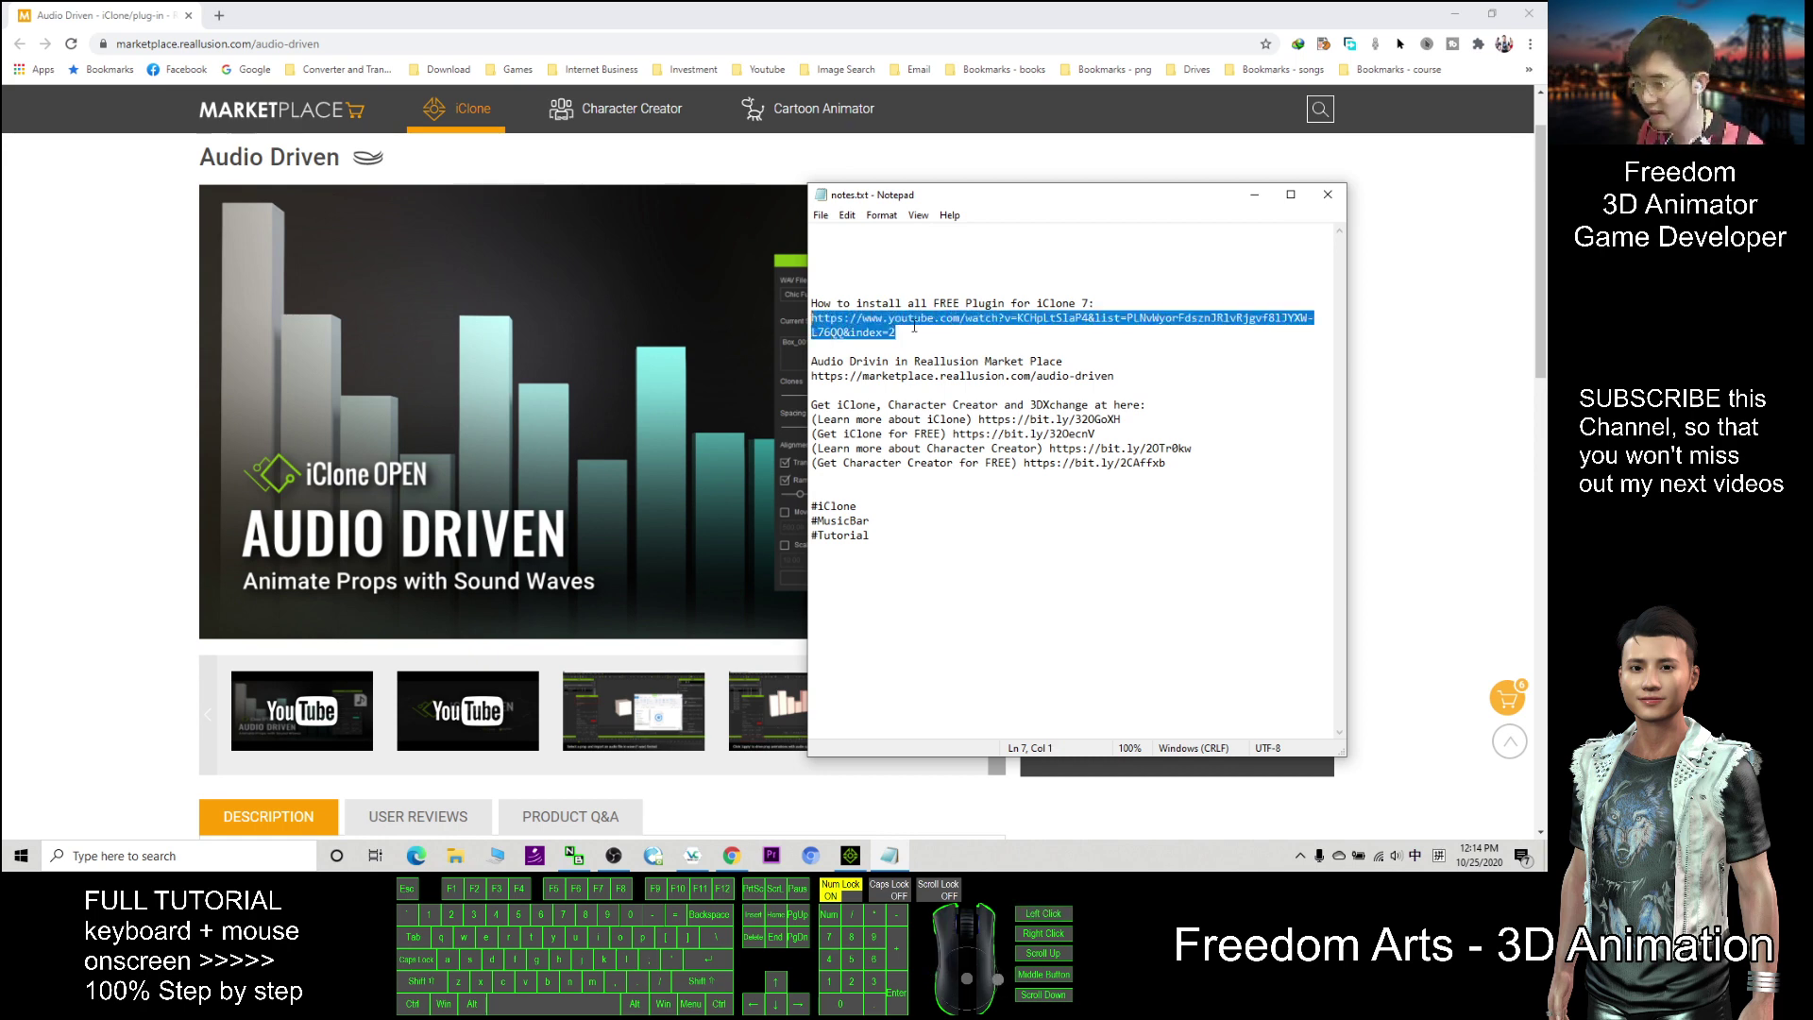
click(567, 855)
click(962, 189)
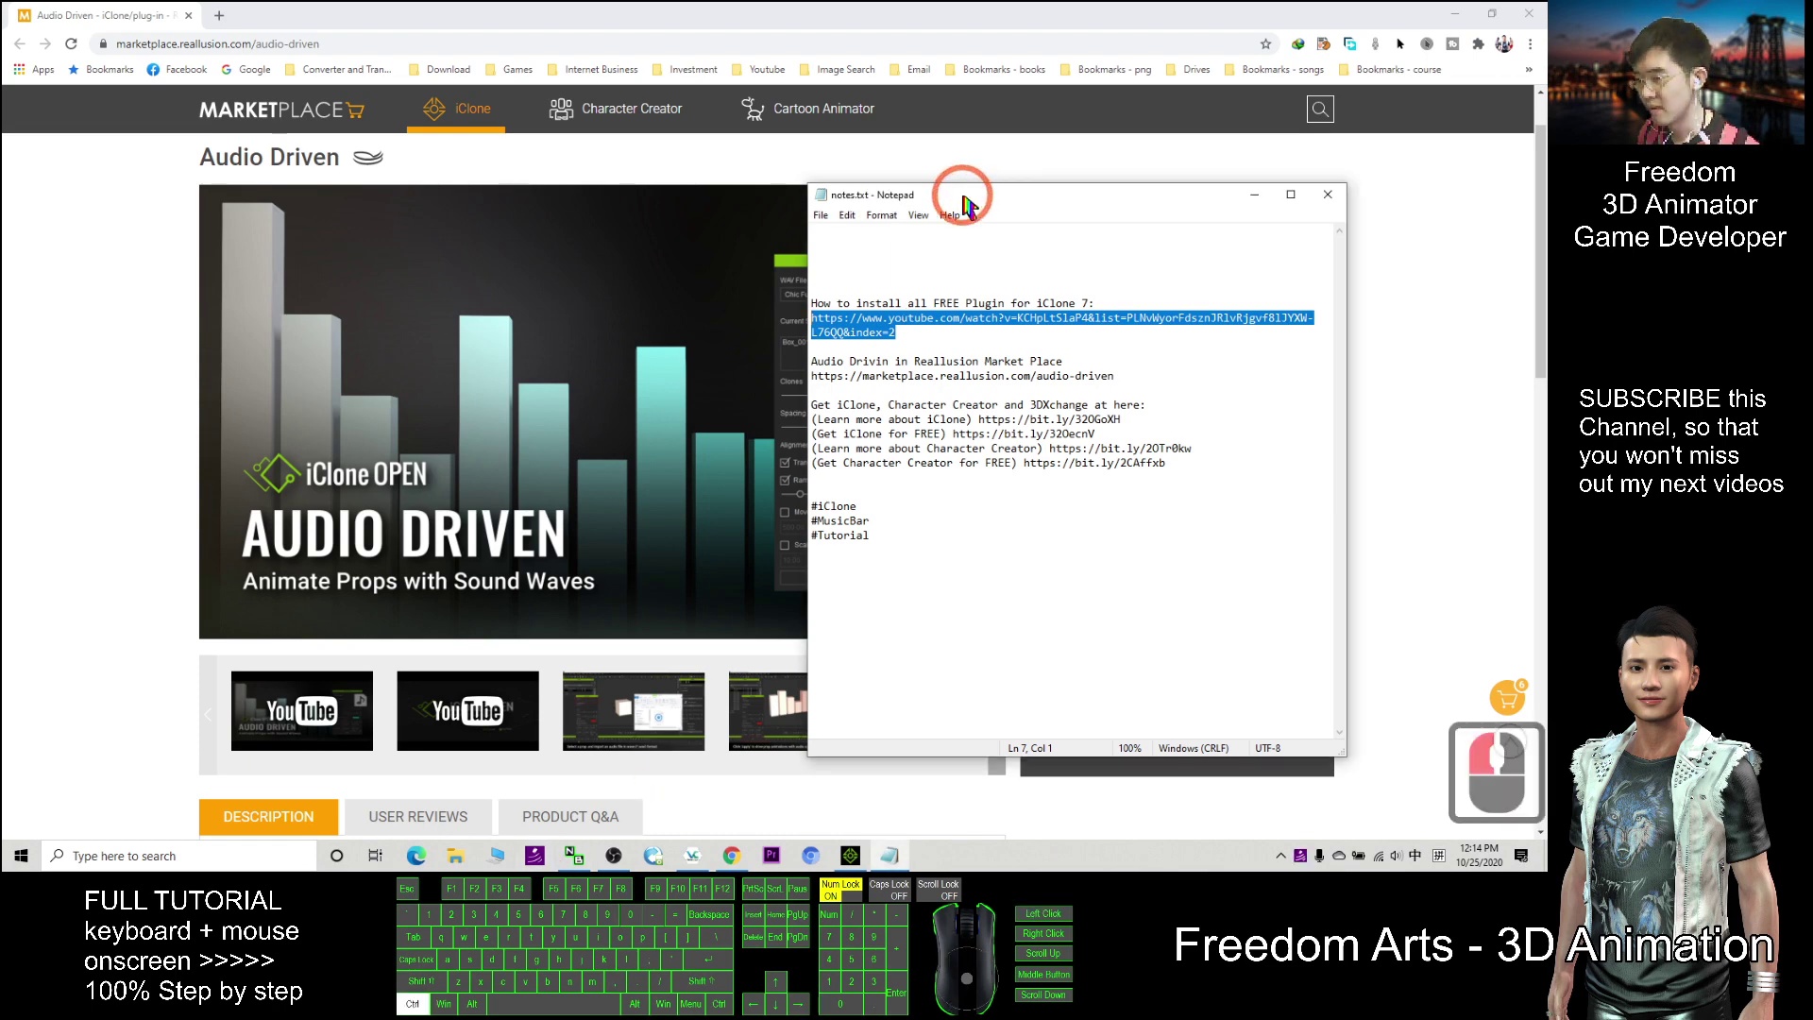
key(ctrl+c)
Step: Open the copied YouTube link in a new browser tab and skip the advertisement
click(340, 16)
key(ctrl+t)
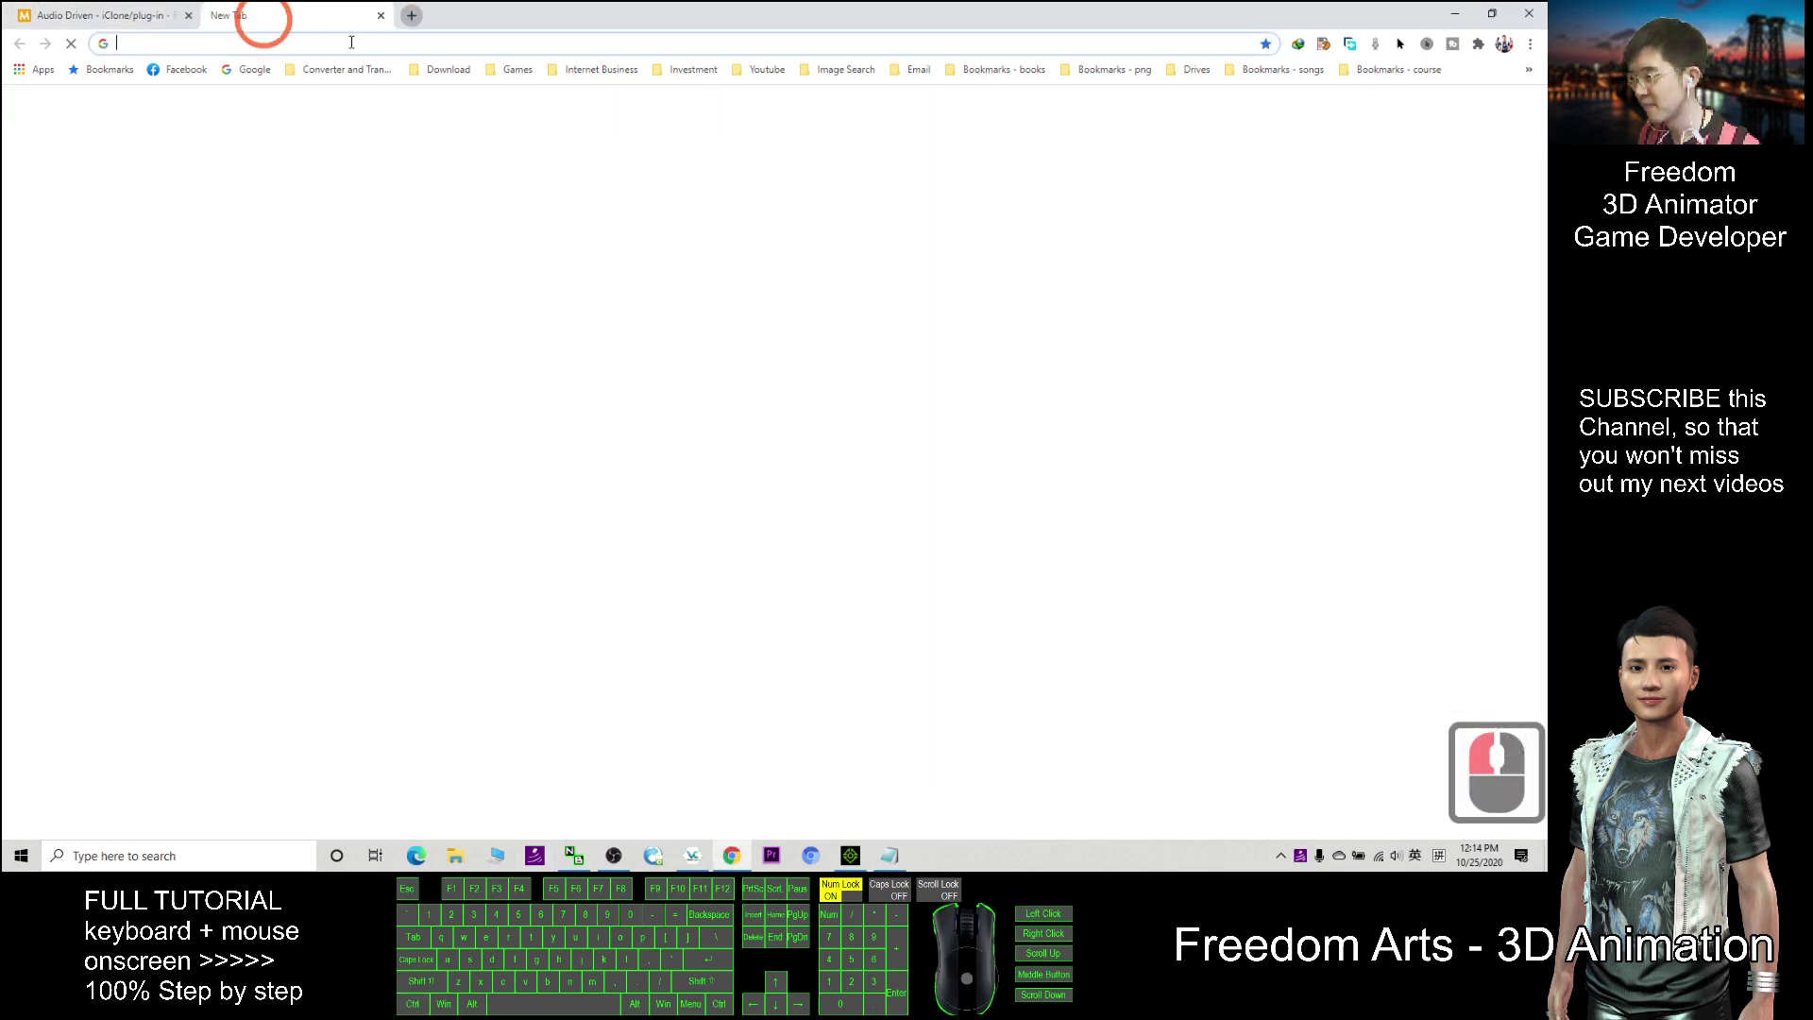
key(ctrl+v)
key(Return)
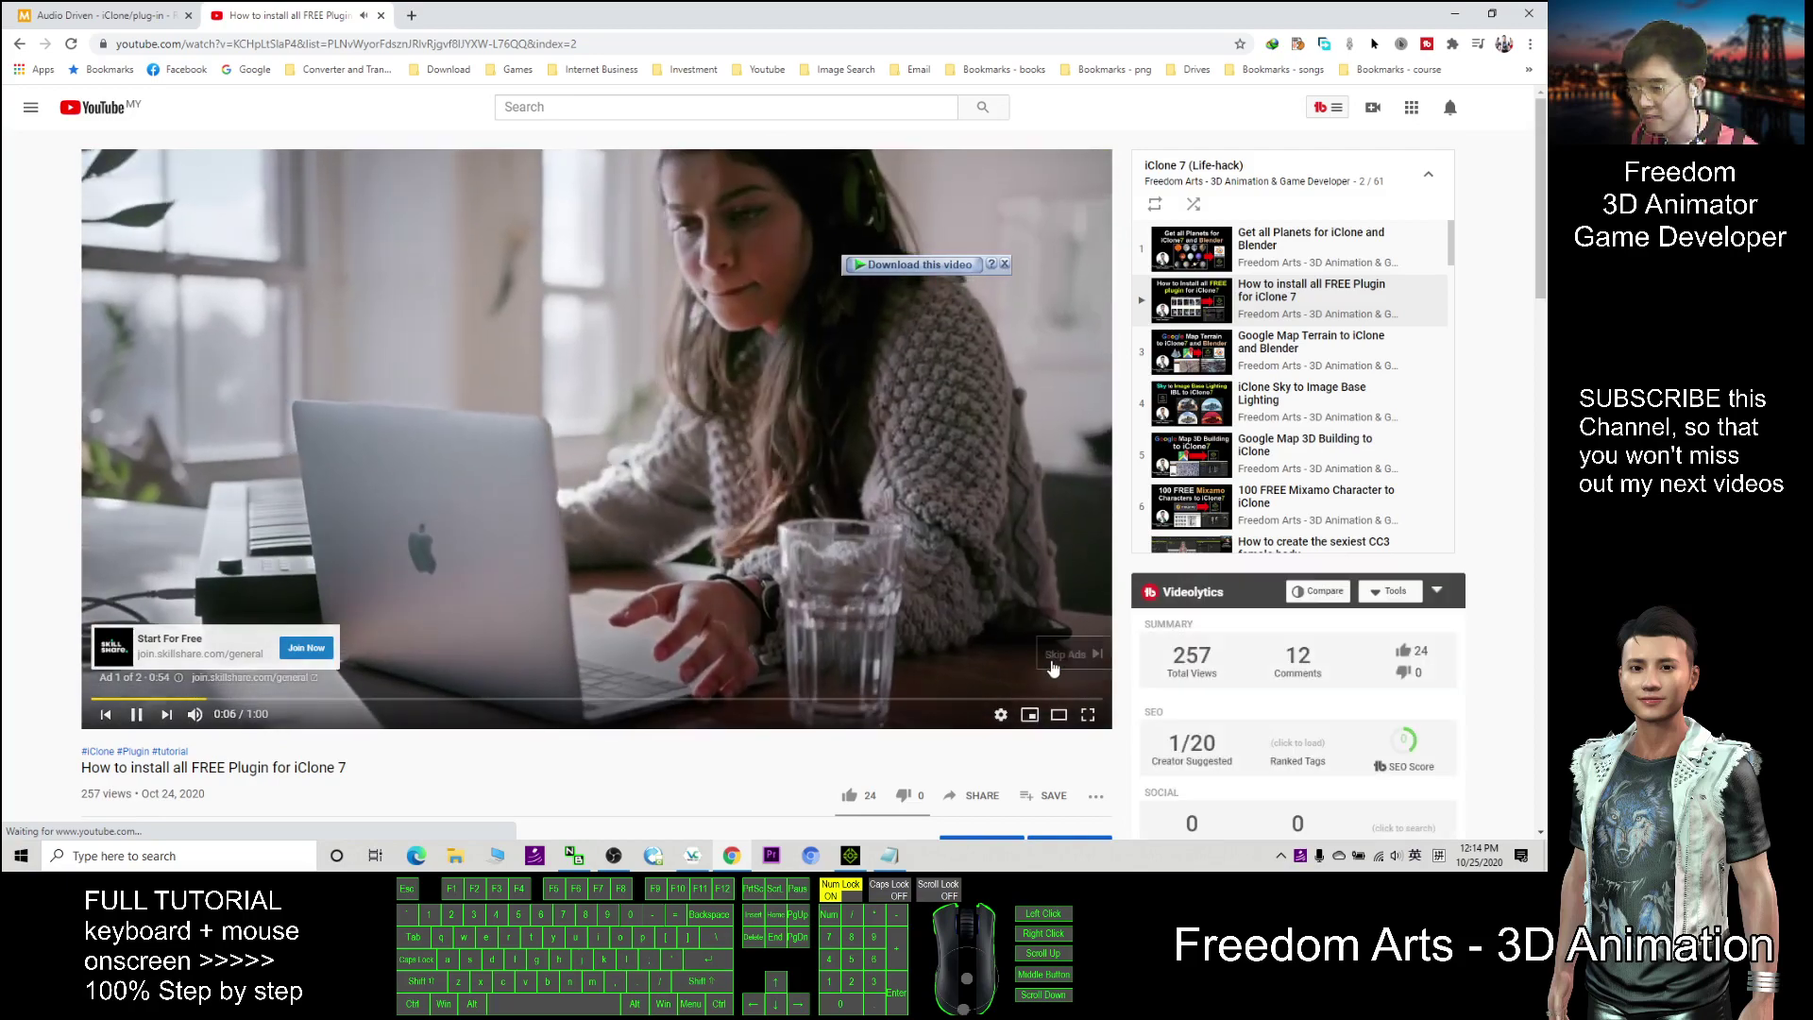
click(1062, 663)
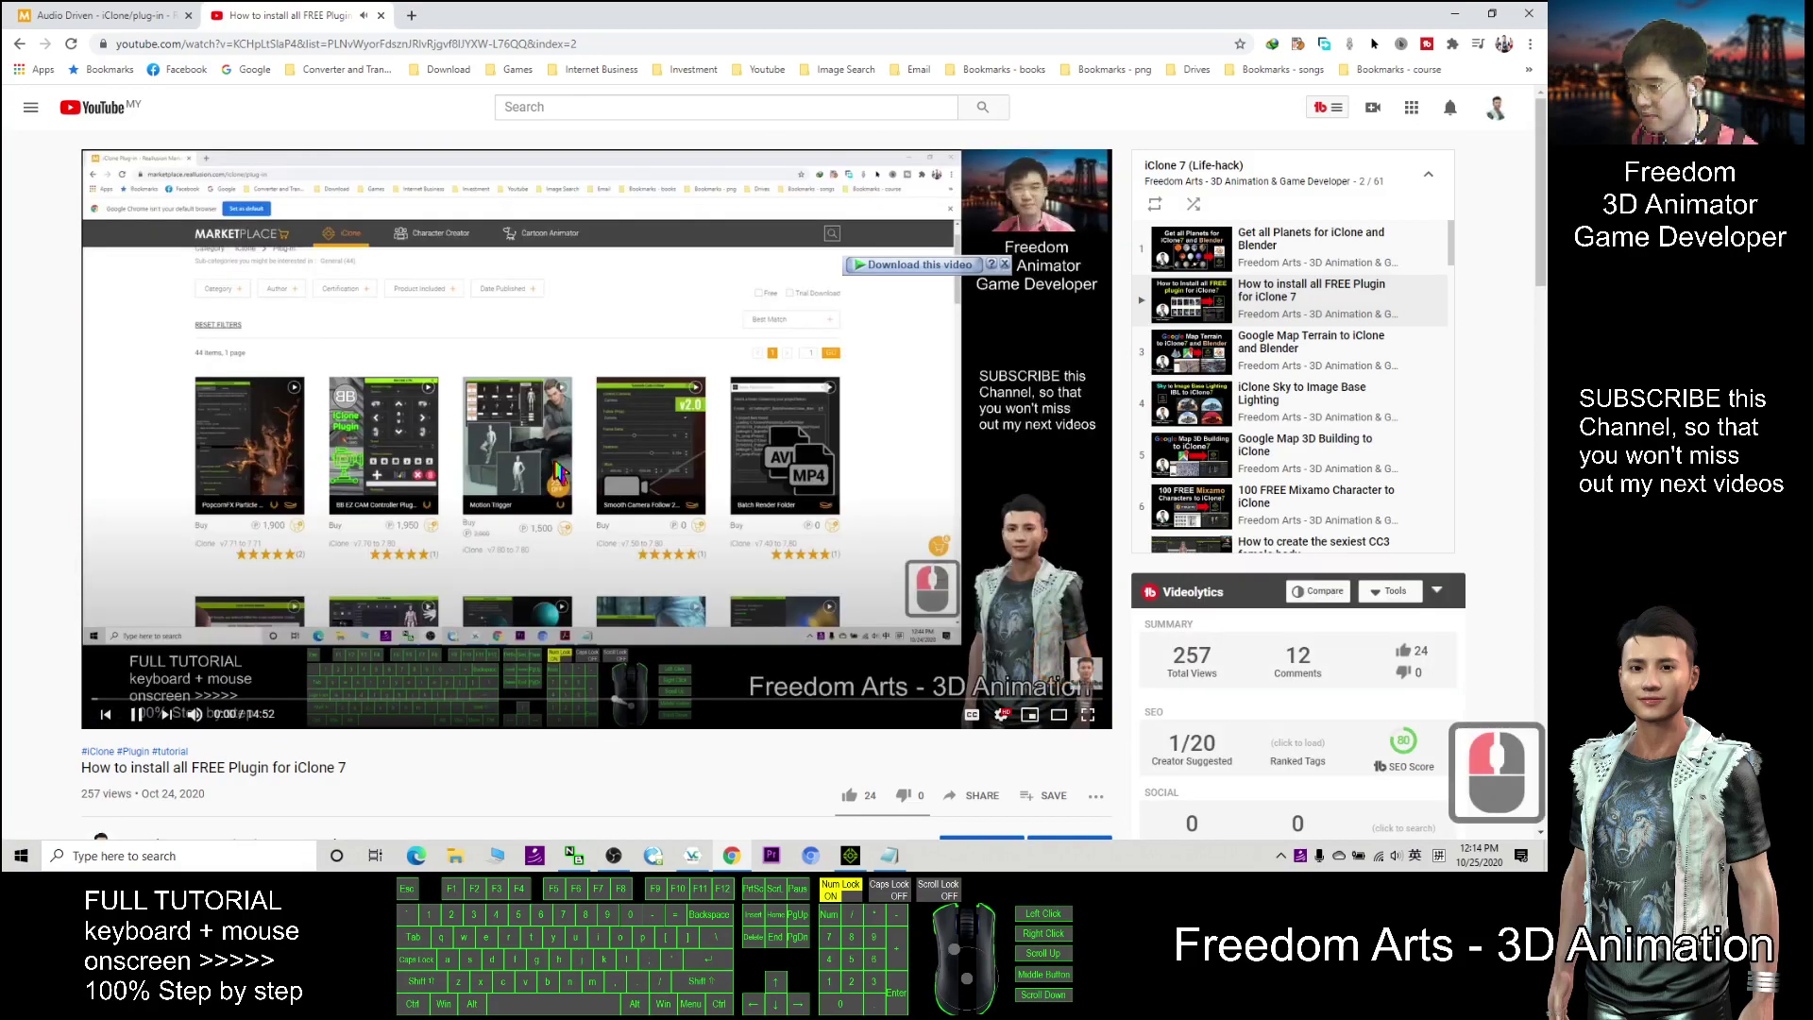
Step: Expand the tutorial video's description and read through its plugin installation steps
scroll(253, 614, down, 2)
drag(111, 609, 314, 609)
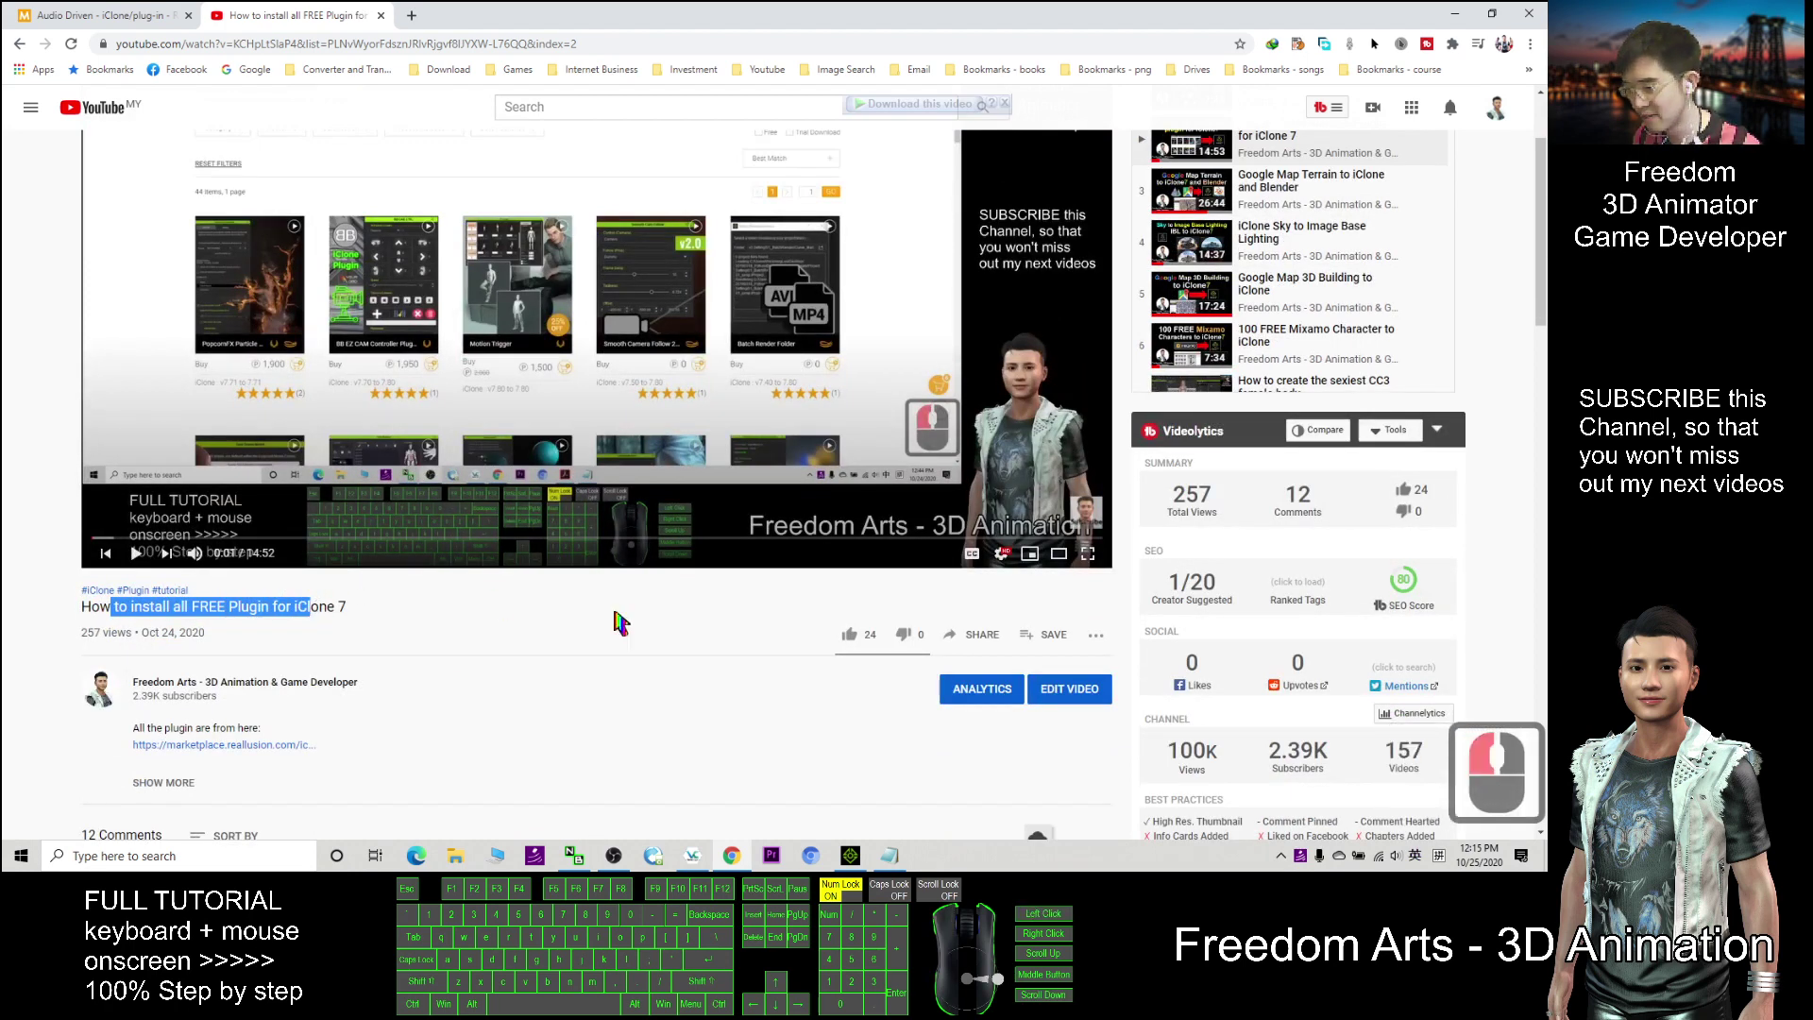
scroll(620, 621, down, 1)
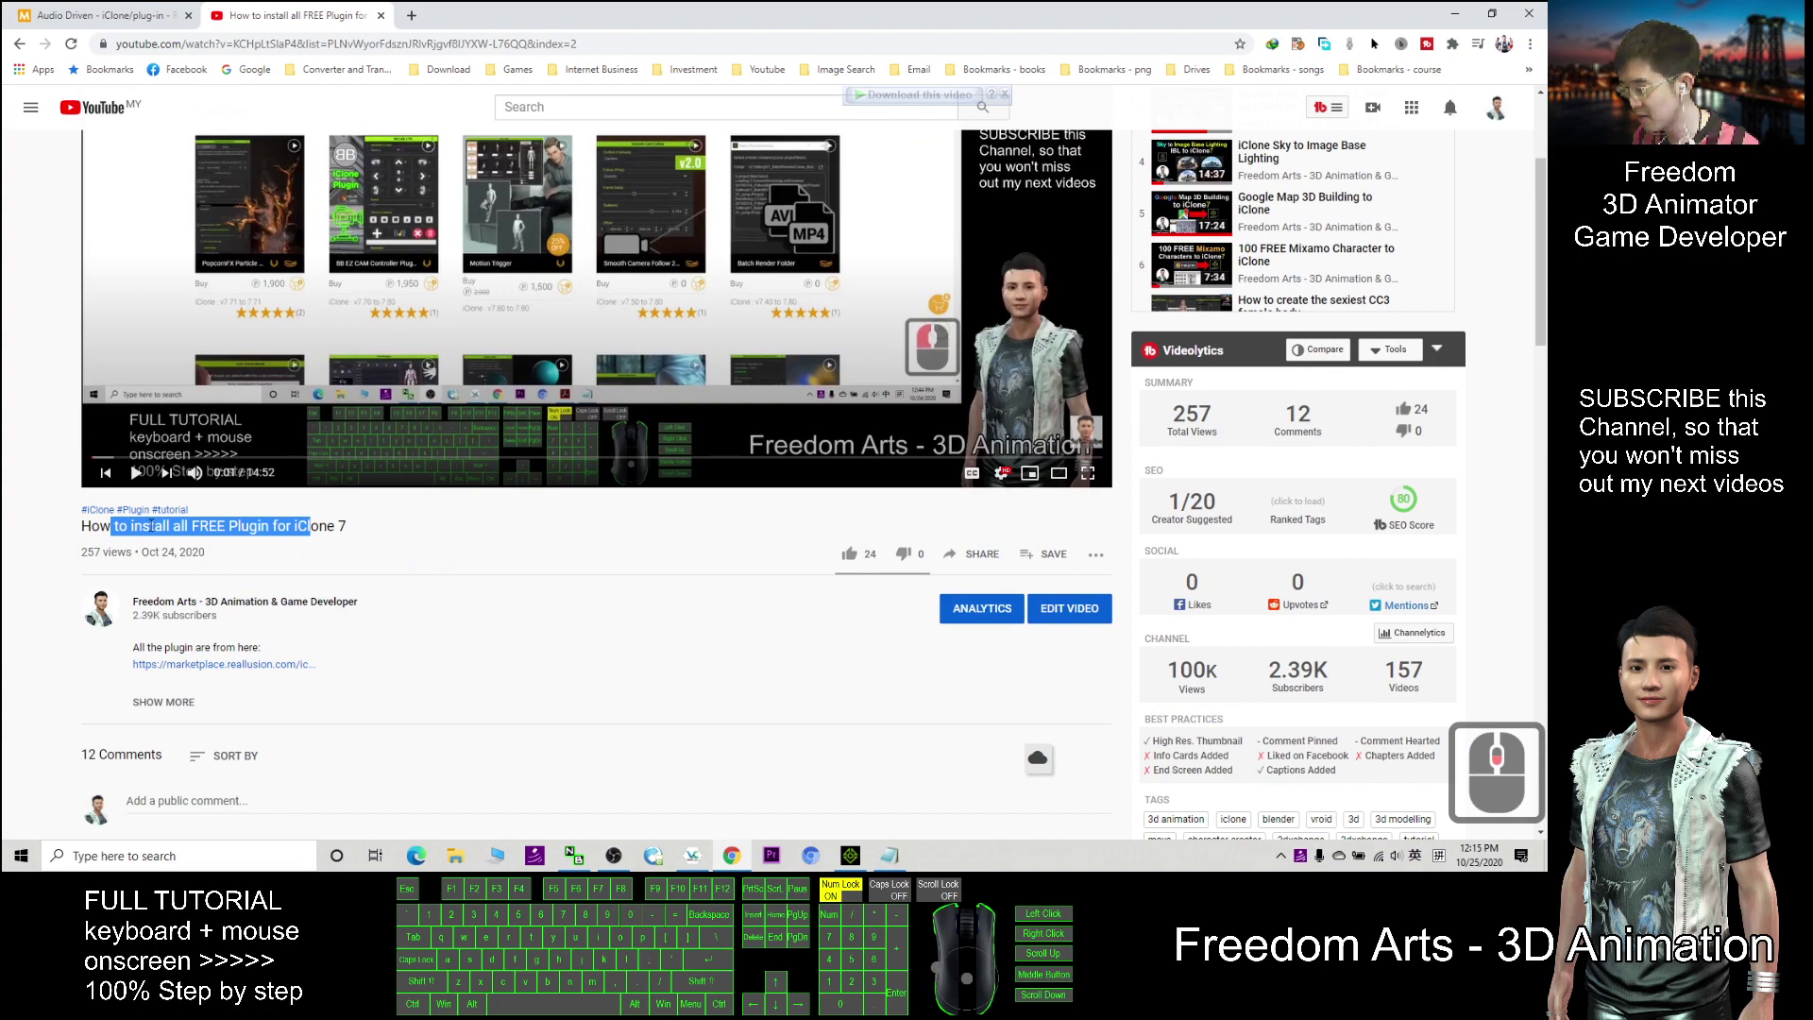
click(171, 702)
scroll(275, 648, down, 6)
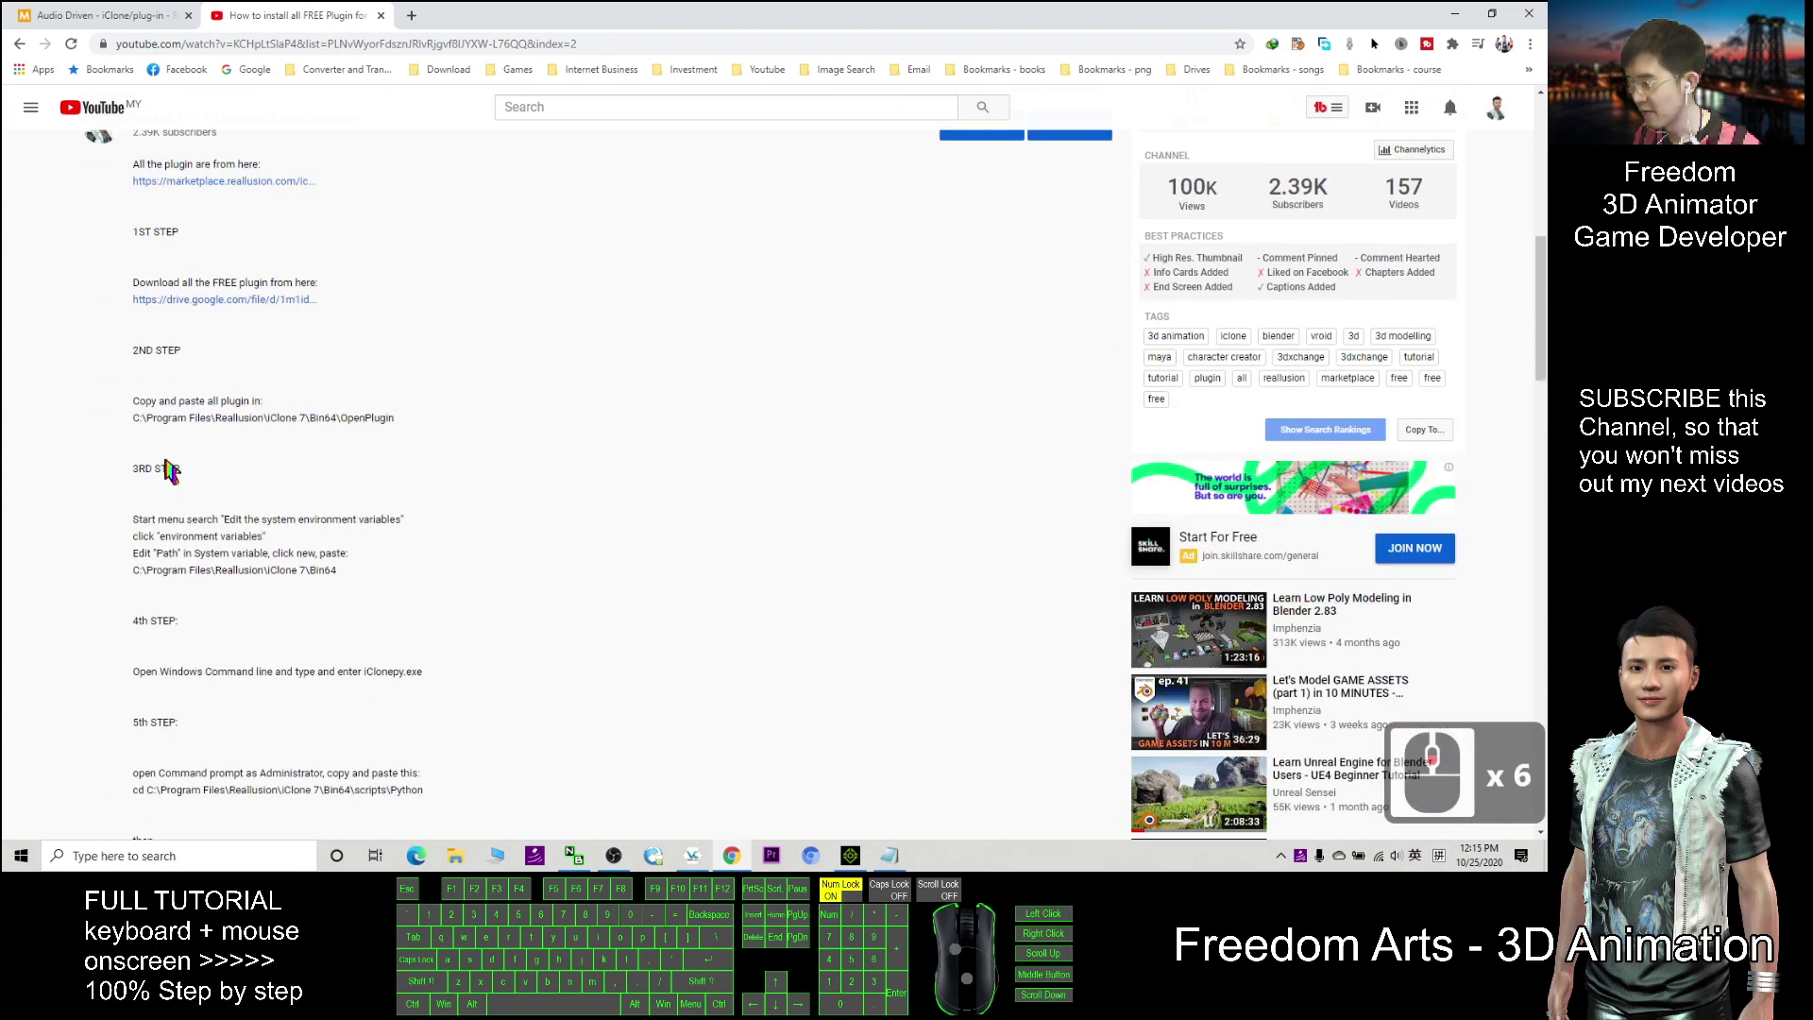
scroll(250, 570, up, 10)
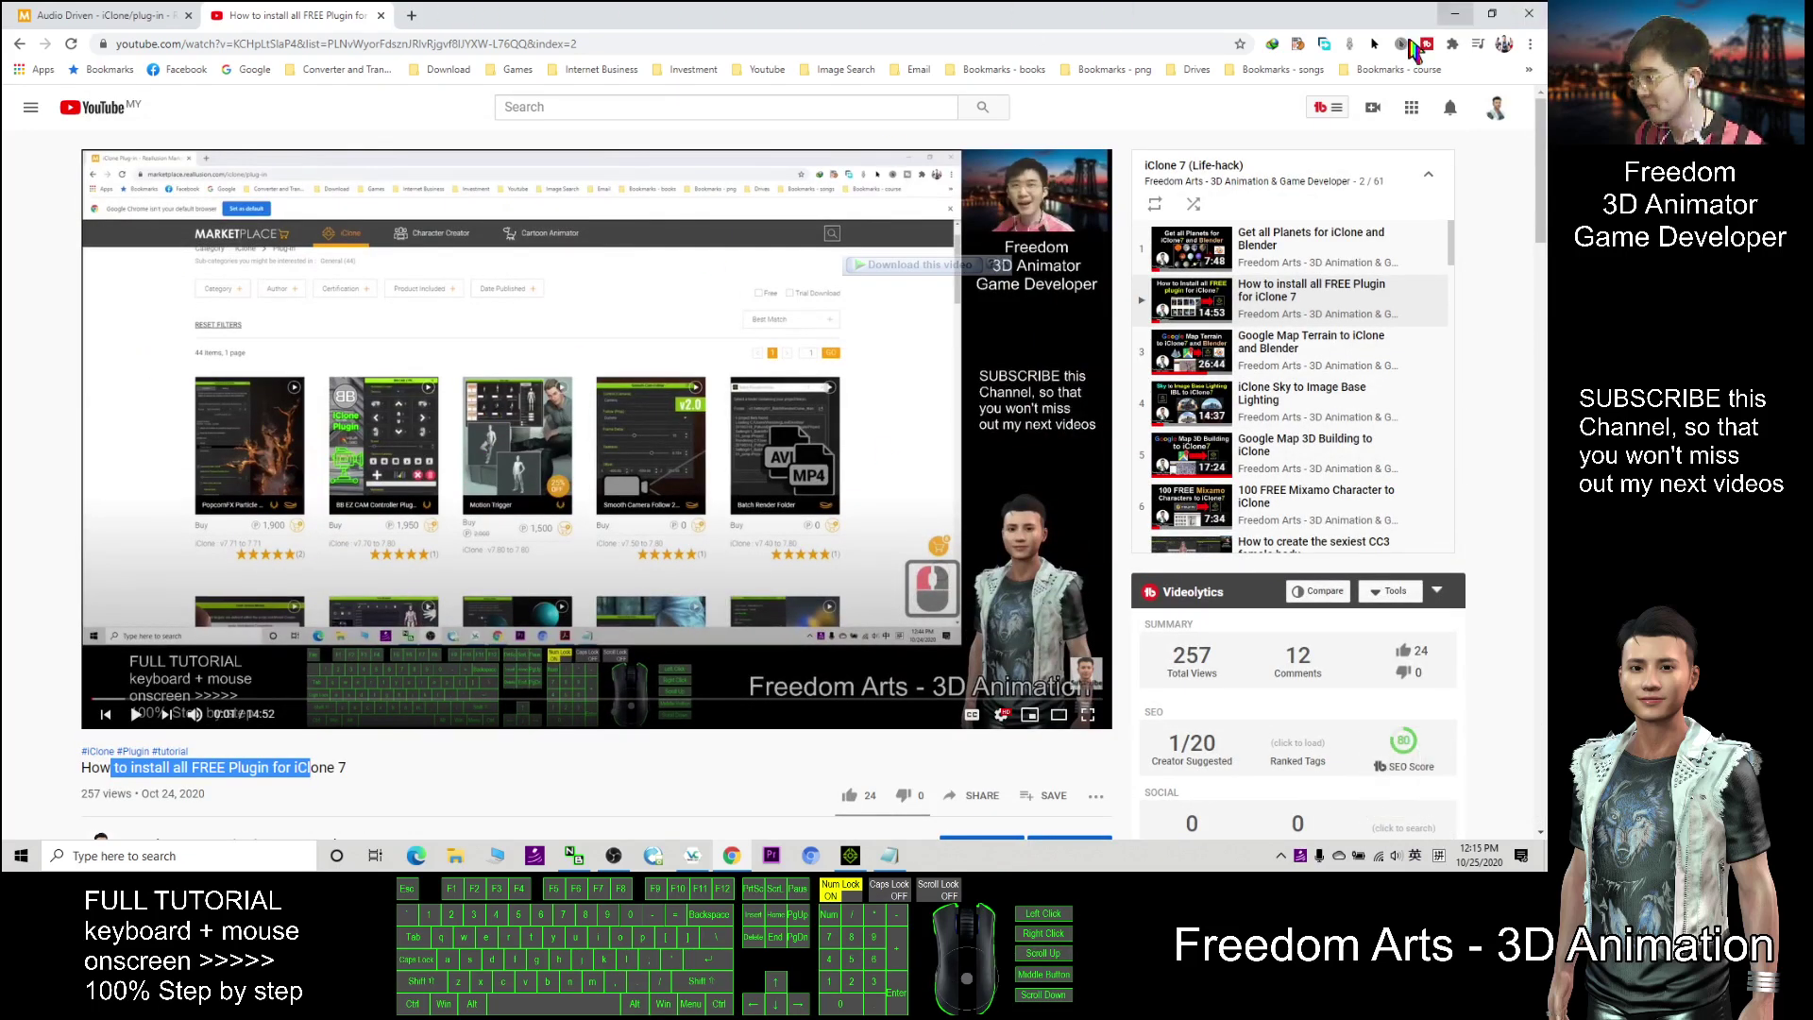
Step: Check the Audio Driven marketplace page, close the YouTube tutorial tab and minimize the browser
click(306, 15)
click(43, 15)
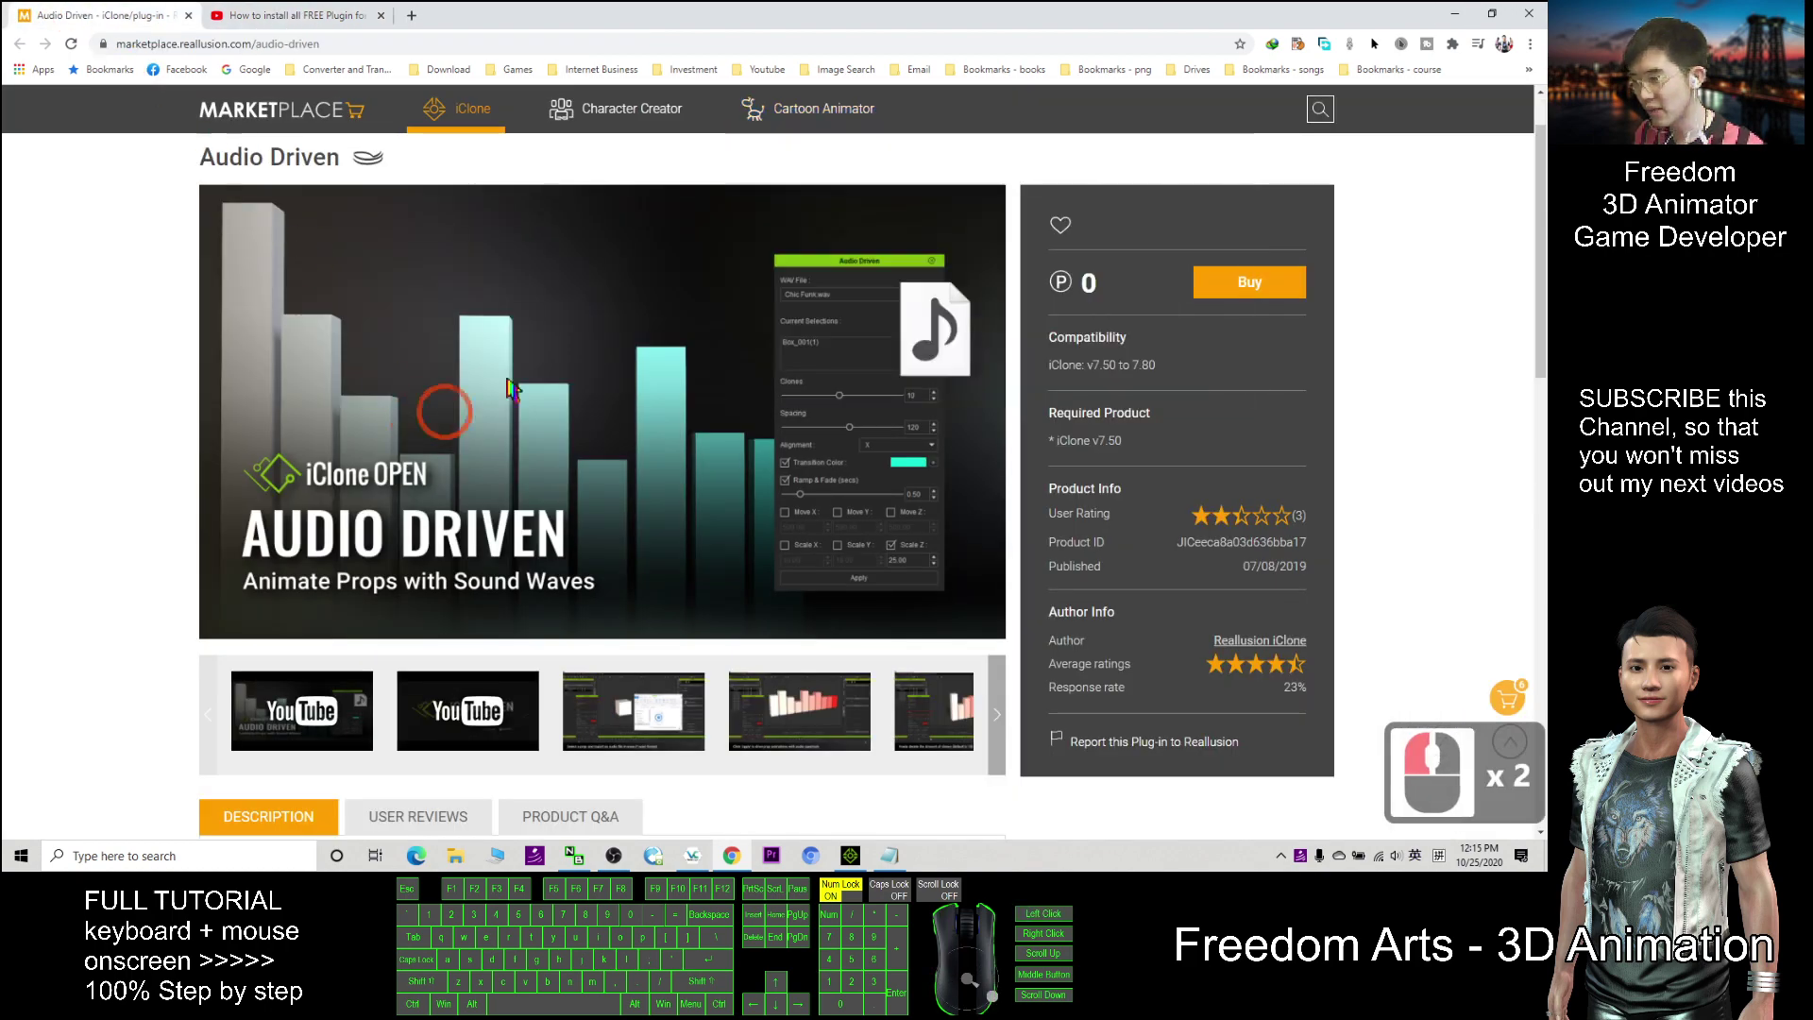
click(331, 19)
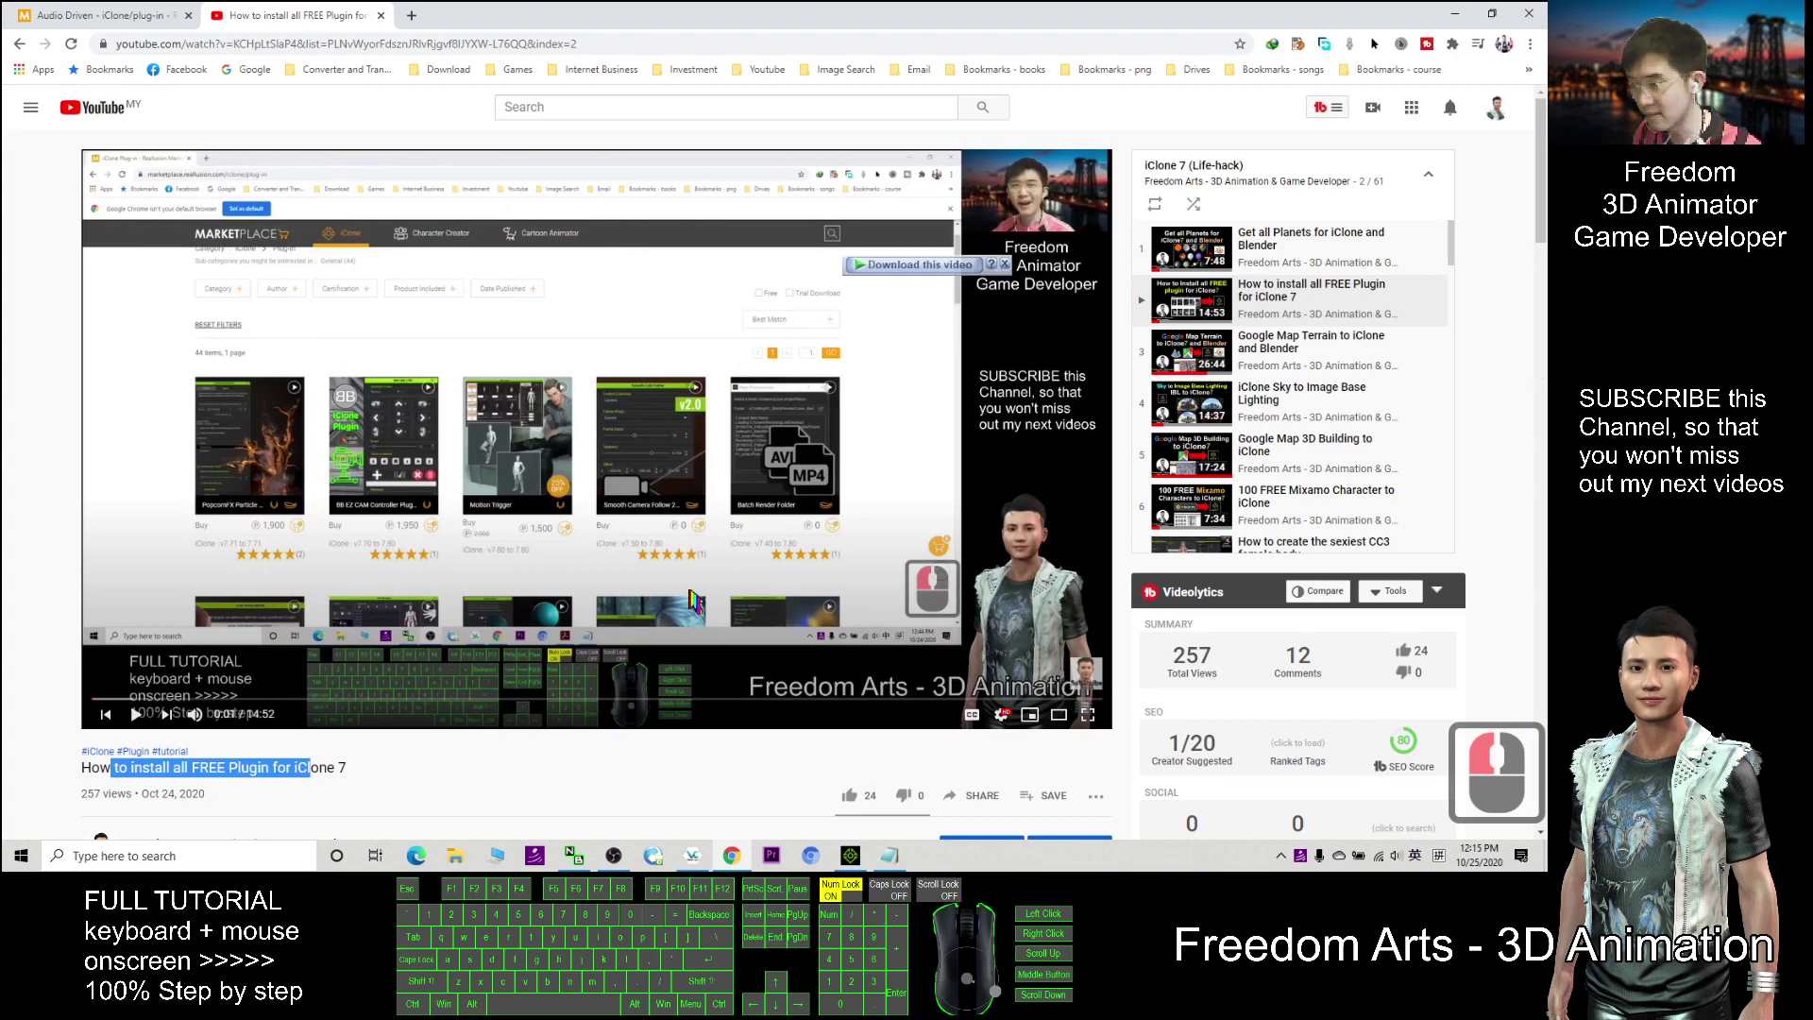
click(382, 16)
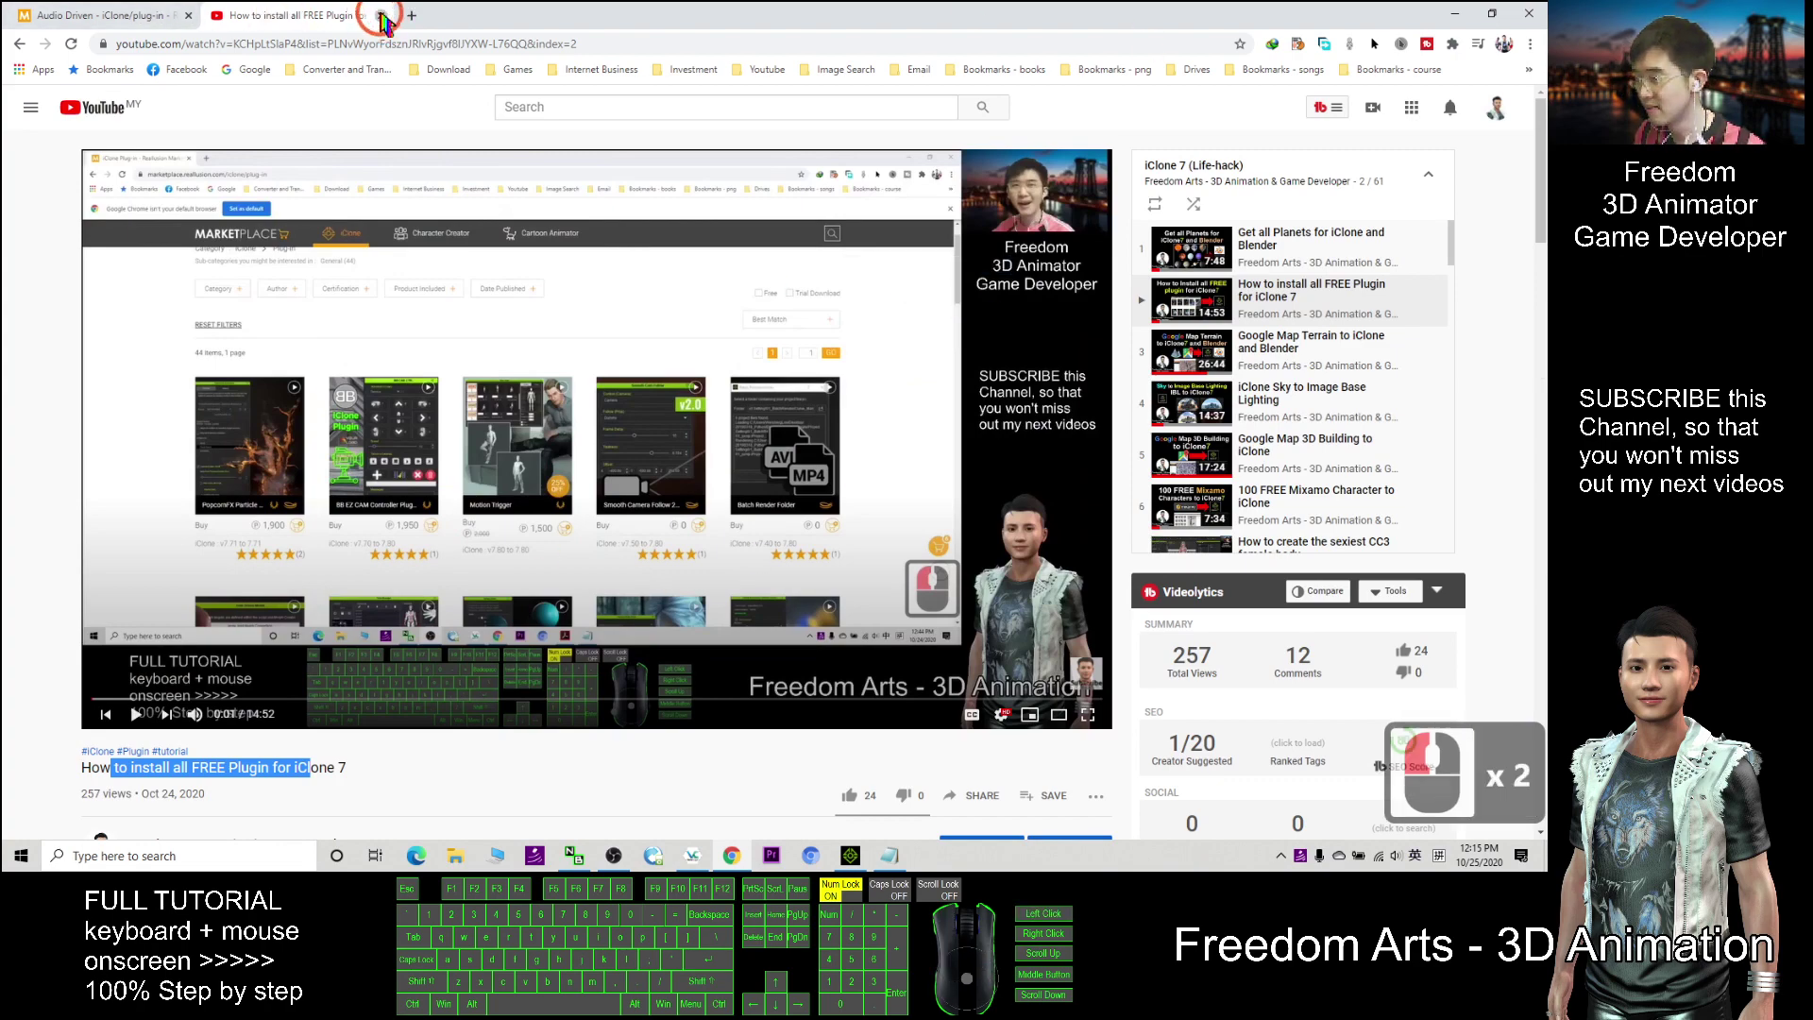
click(1457, 15)
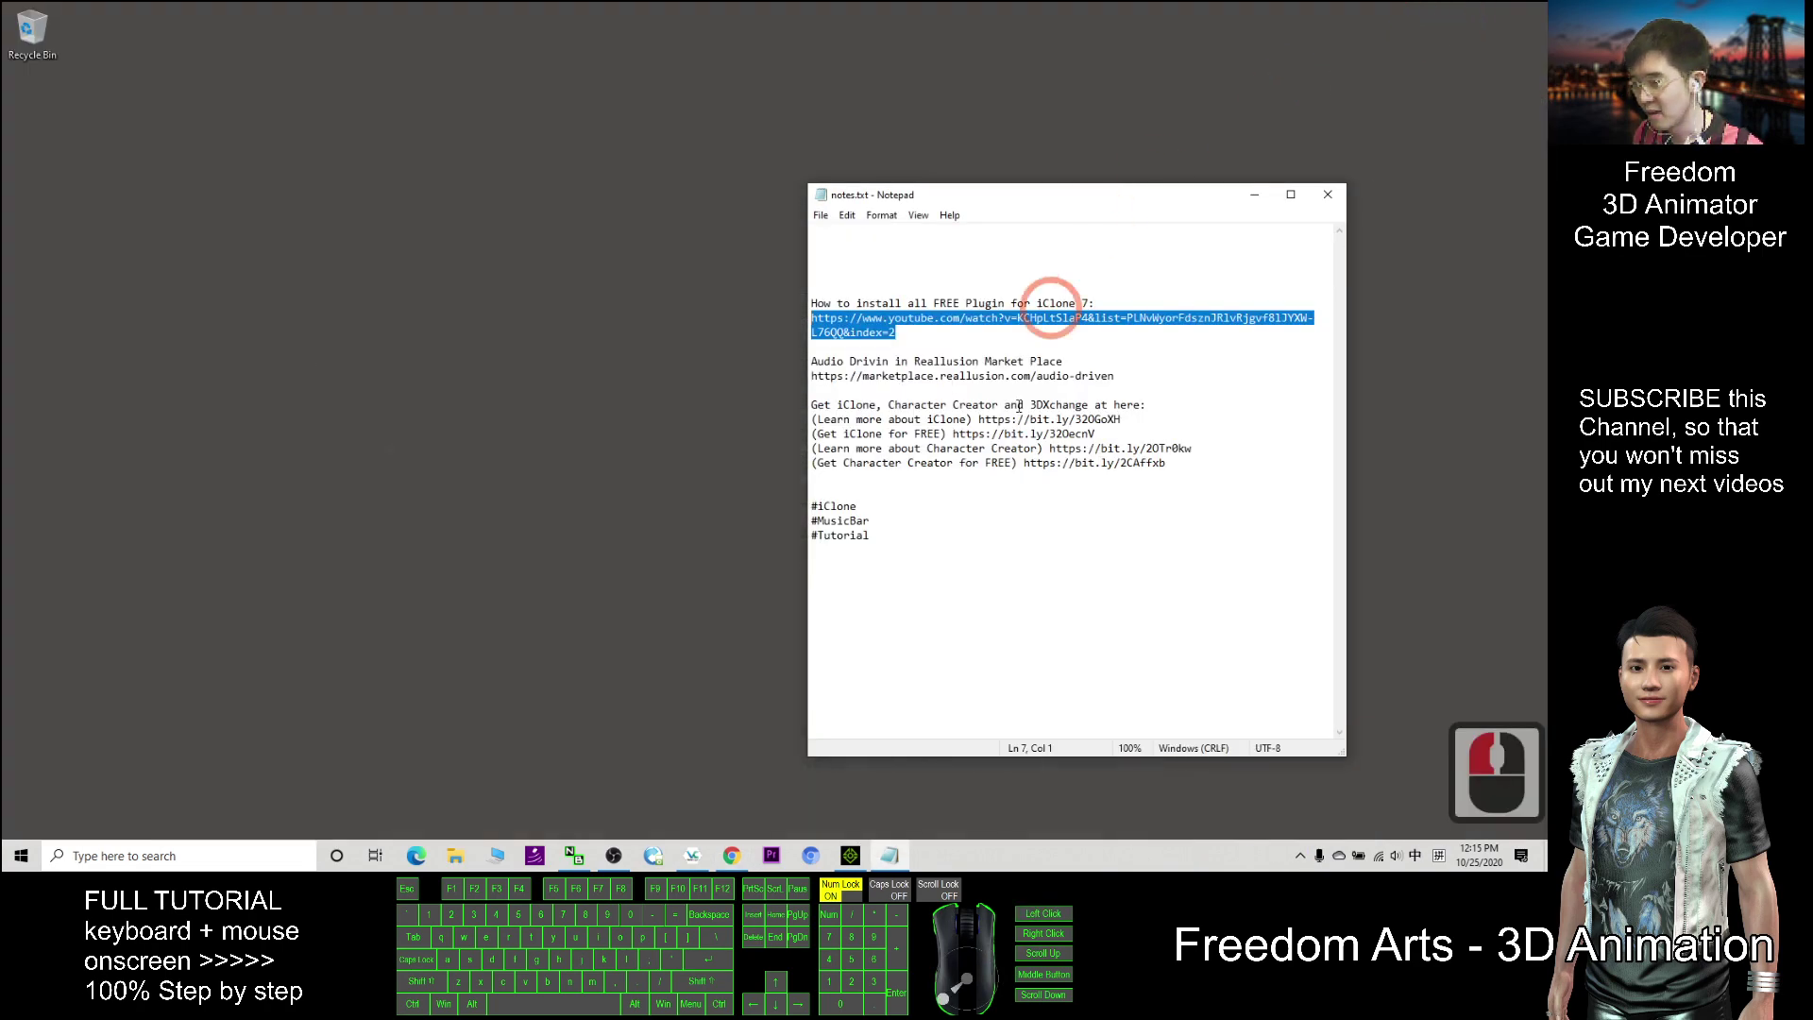
Step: Switch to iClone 7 and open the Audio Driven plugin from the Python Samples, moving its window up so all settings show
click(850, 855)
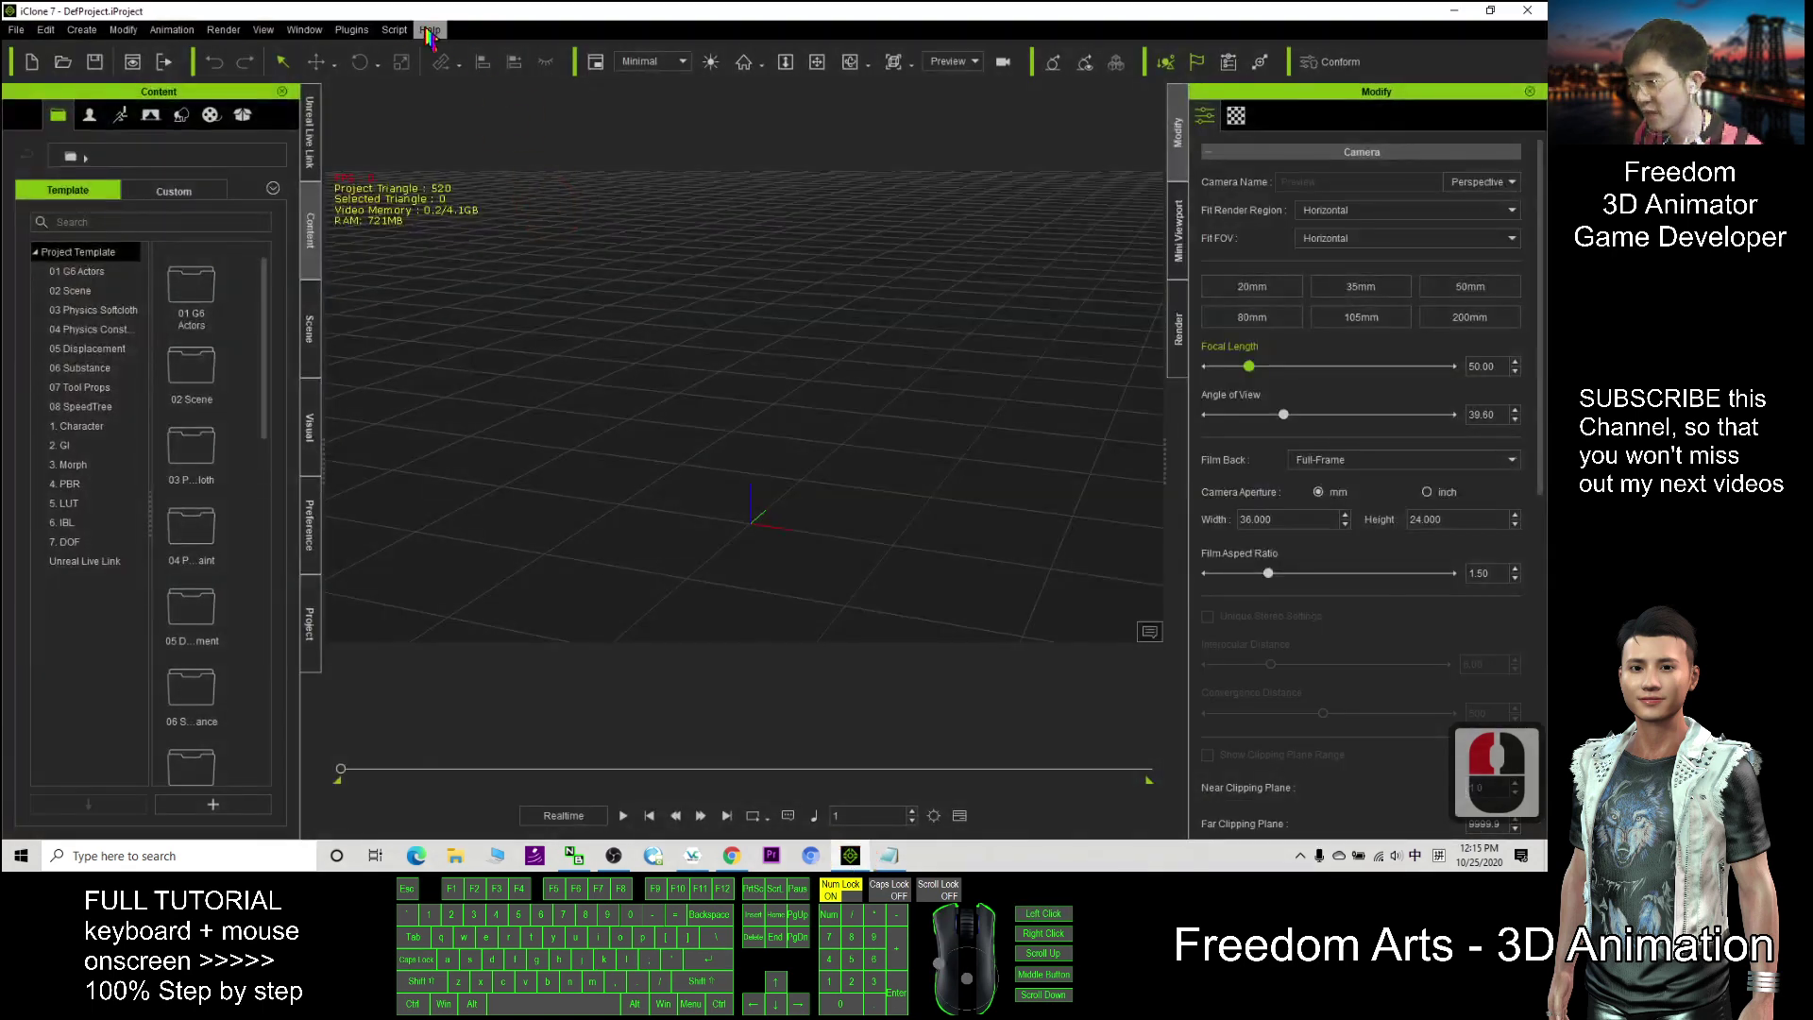
click(352, 30)
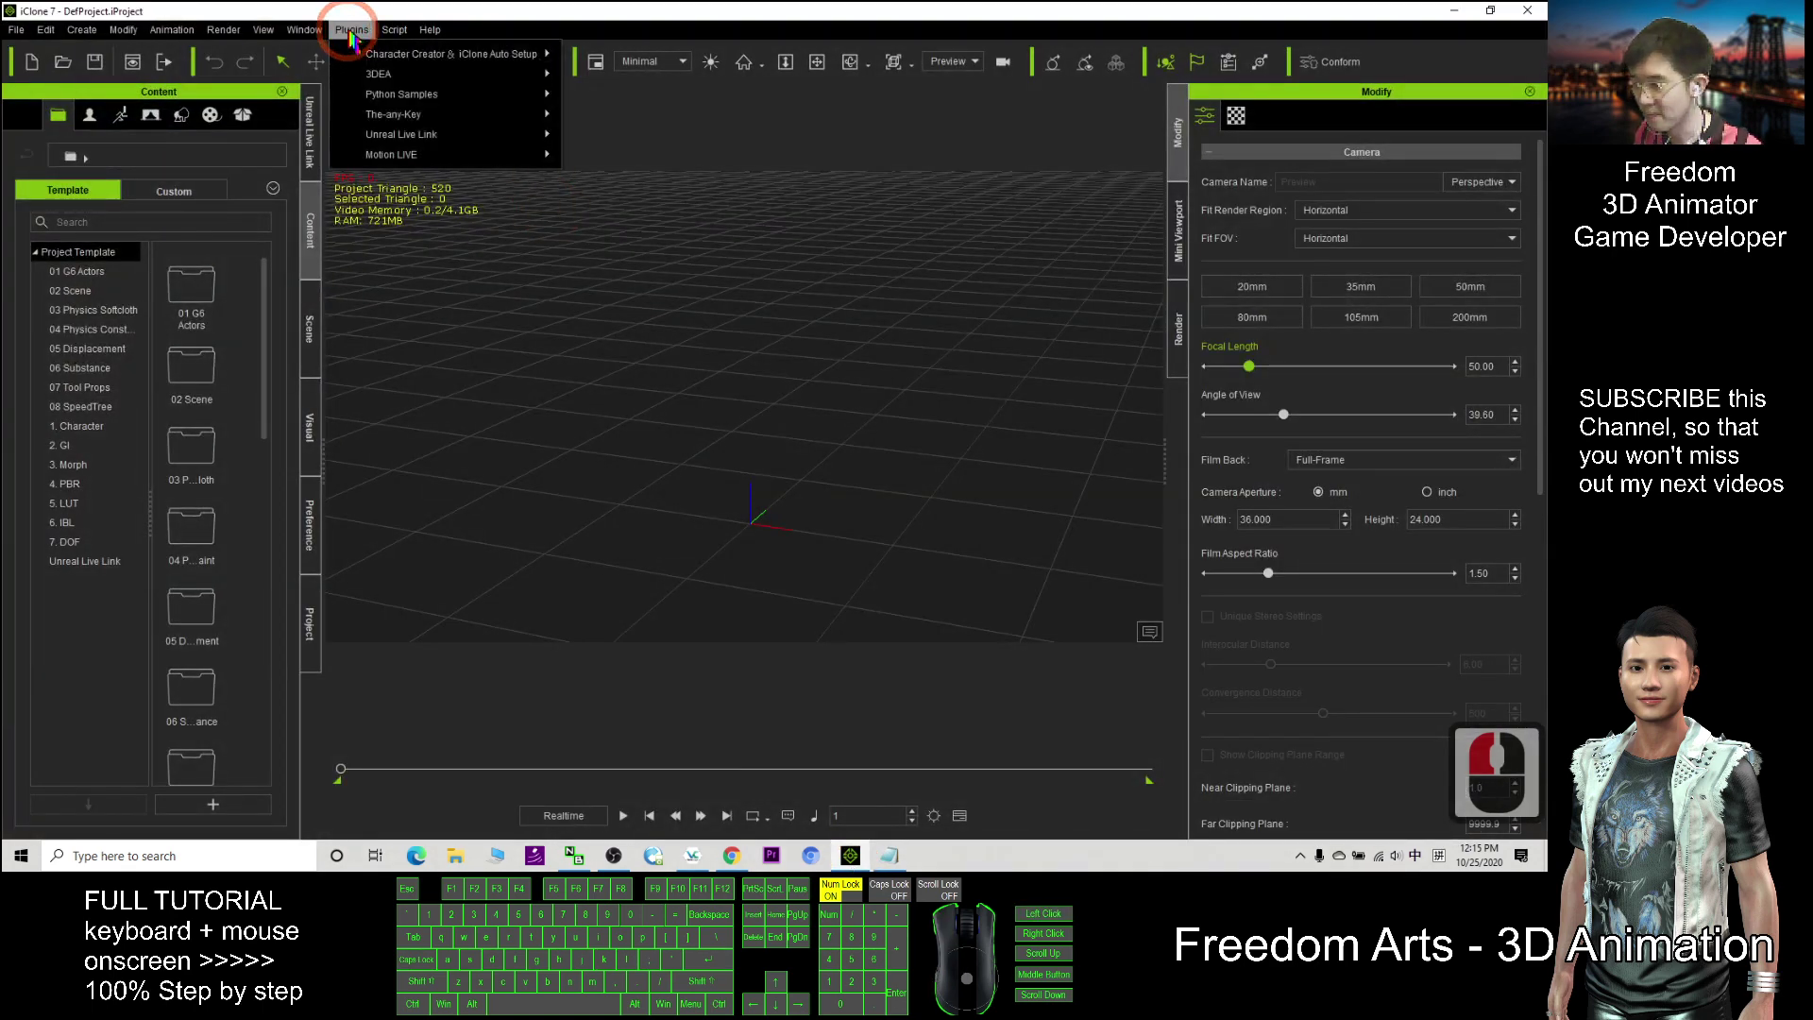
click(401, 95)
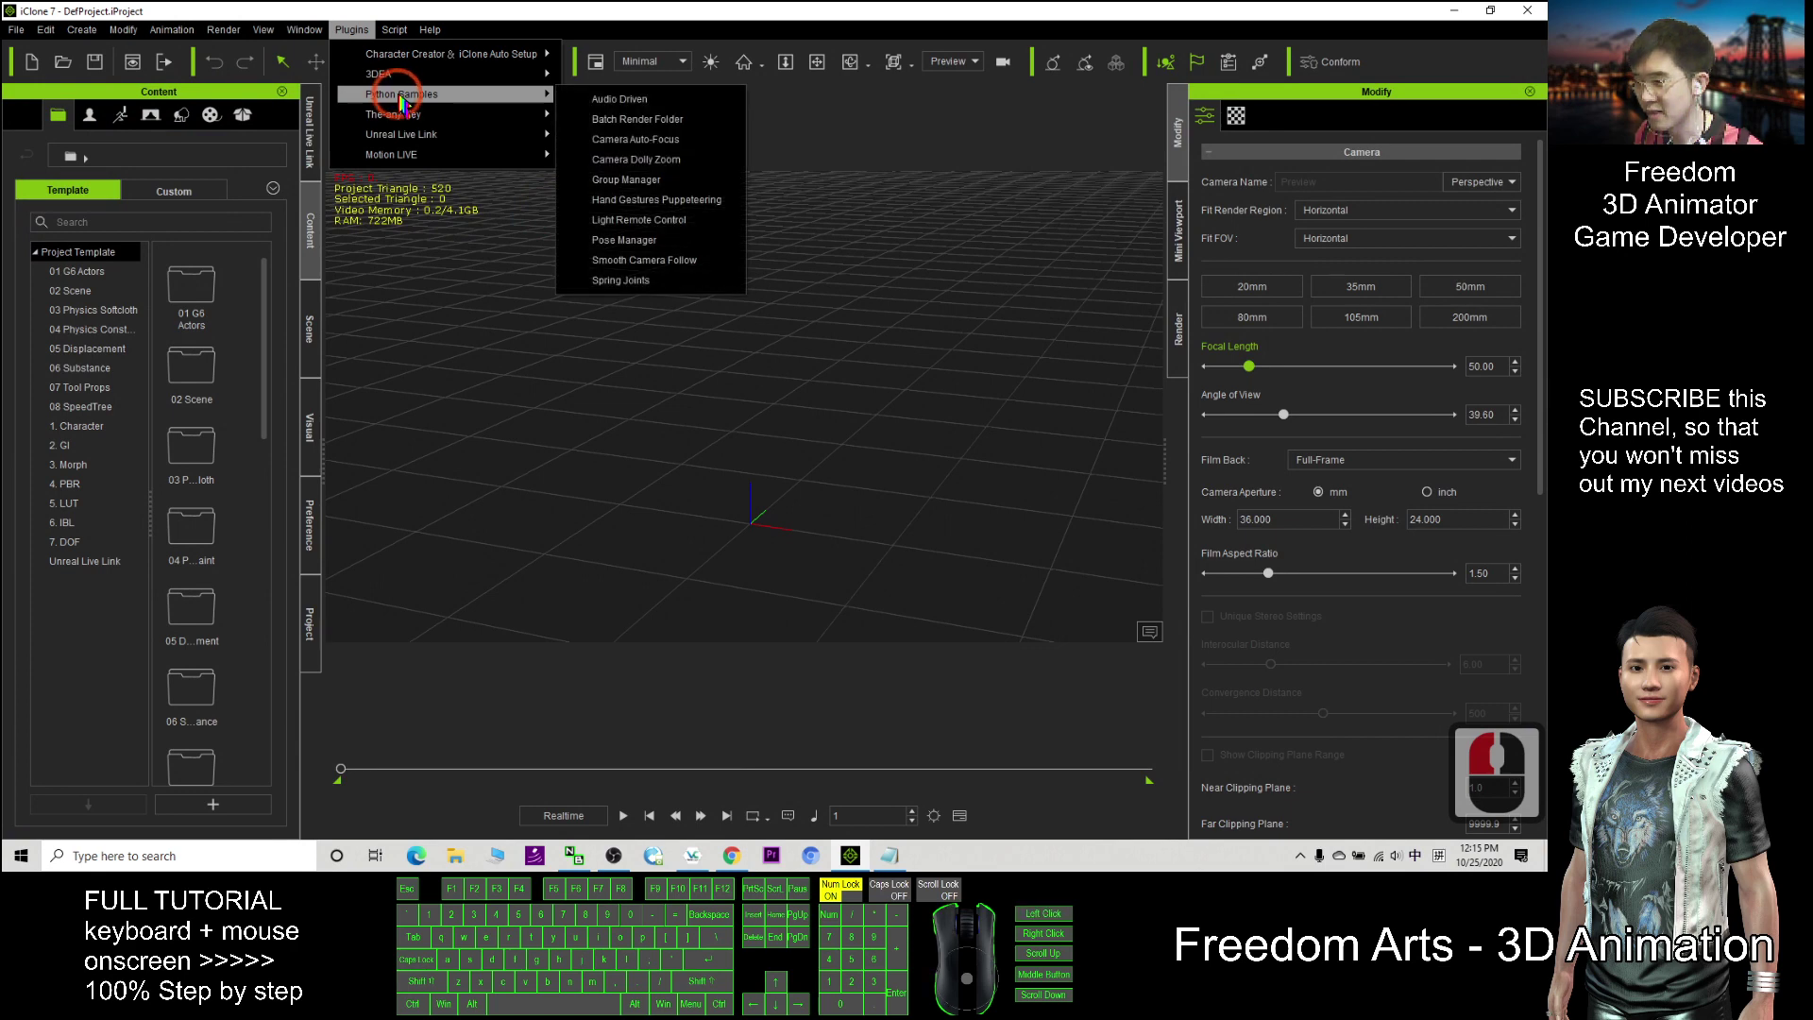
click(635, 99)
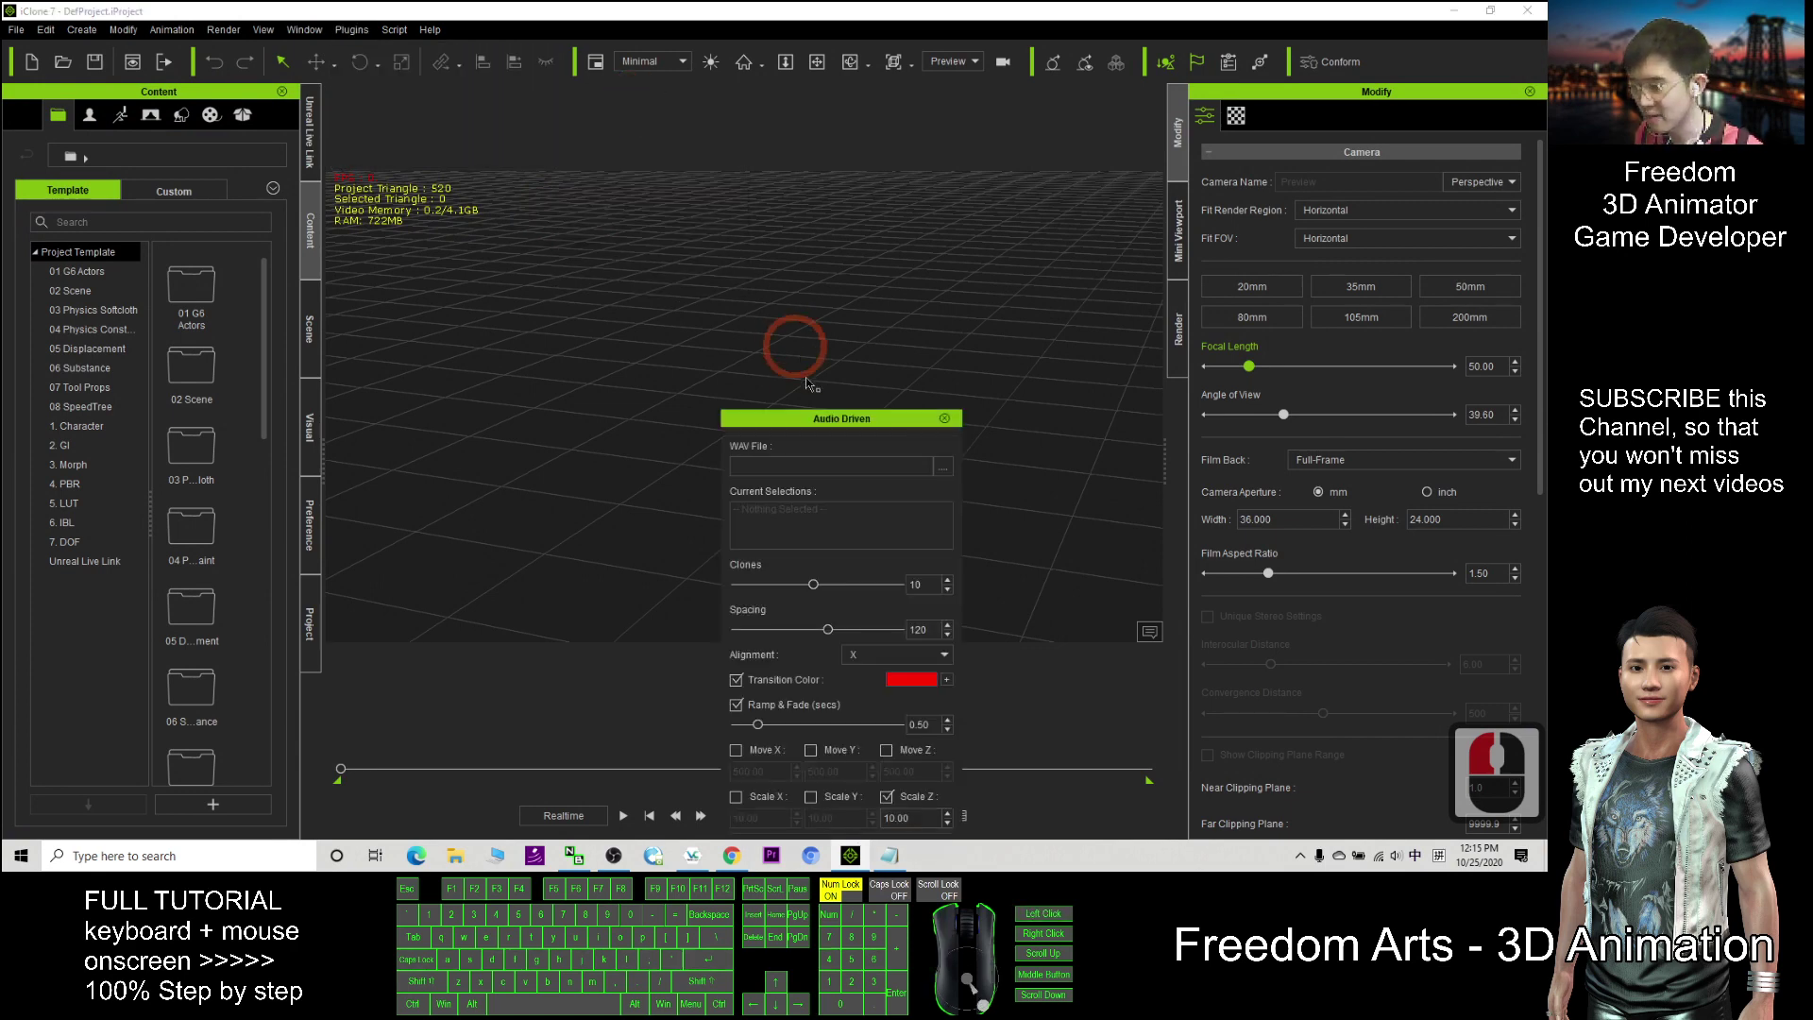
drag(821, 417, 944, 170)
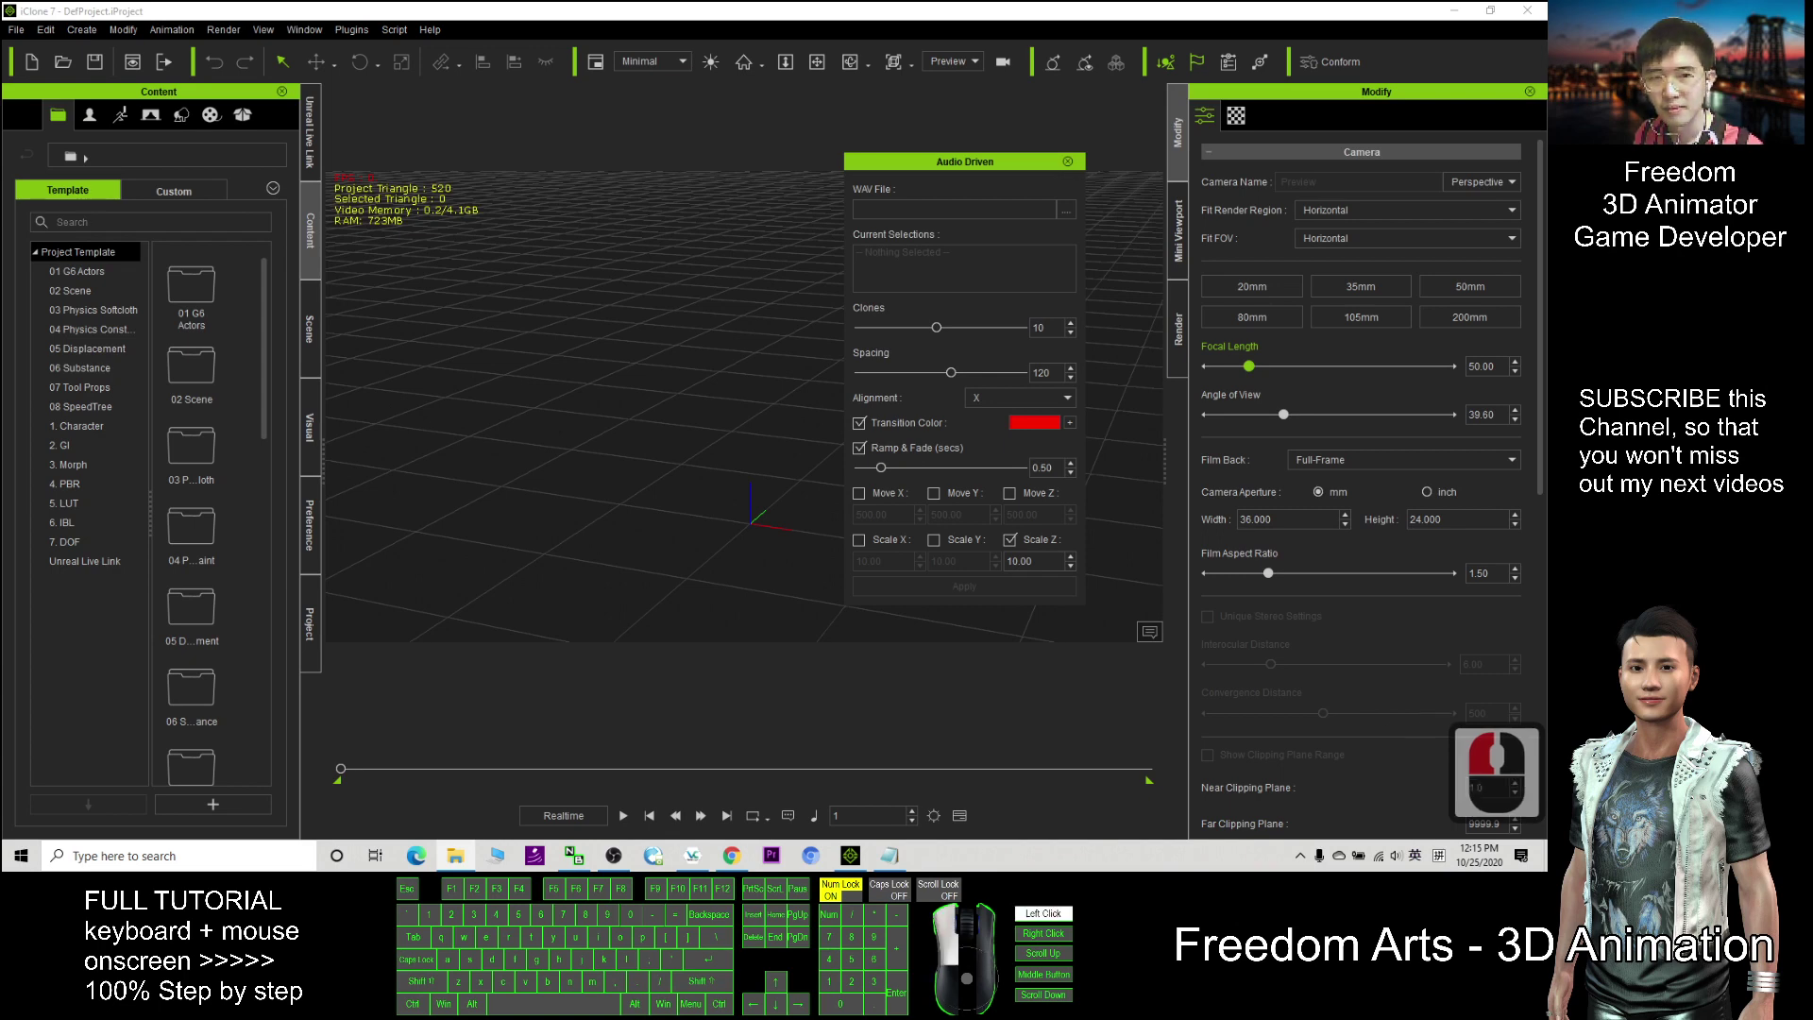
Step: Bring up File Explorer over iClone and open the 130bpm folder inside the Yangchin loops folder
drag(1546, 302, 1002, 120)
double_click(777, 390)
double_click(830, 296)
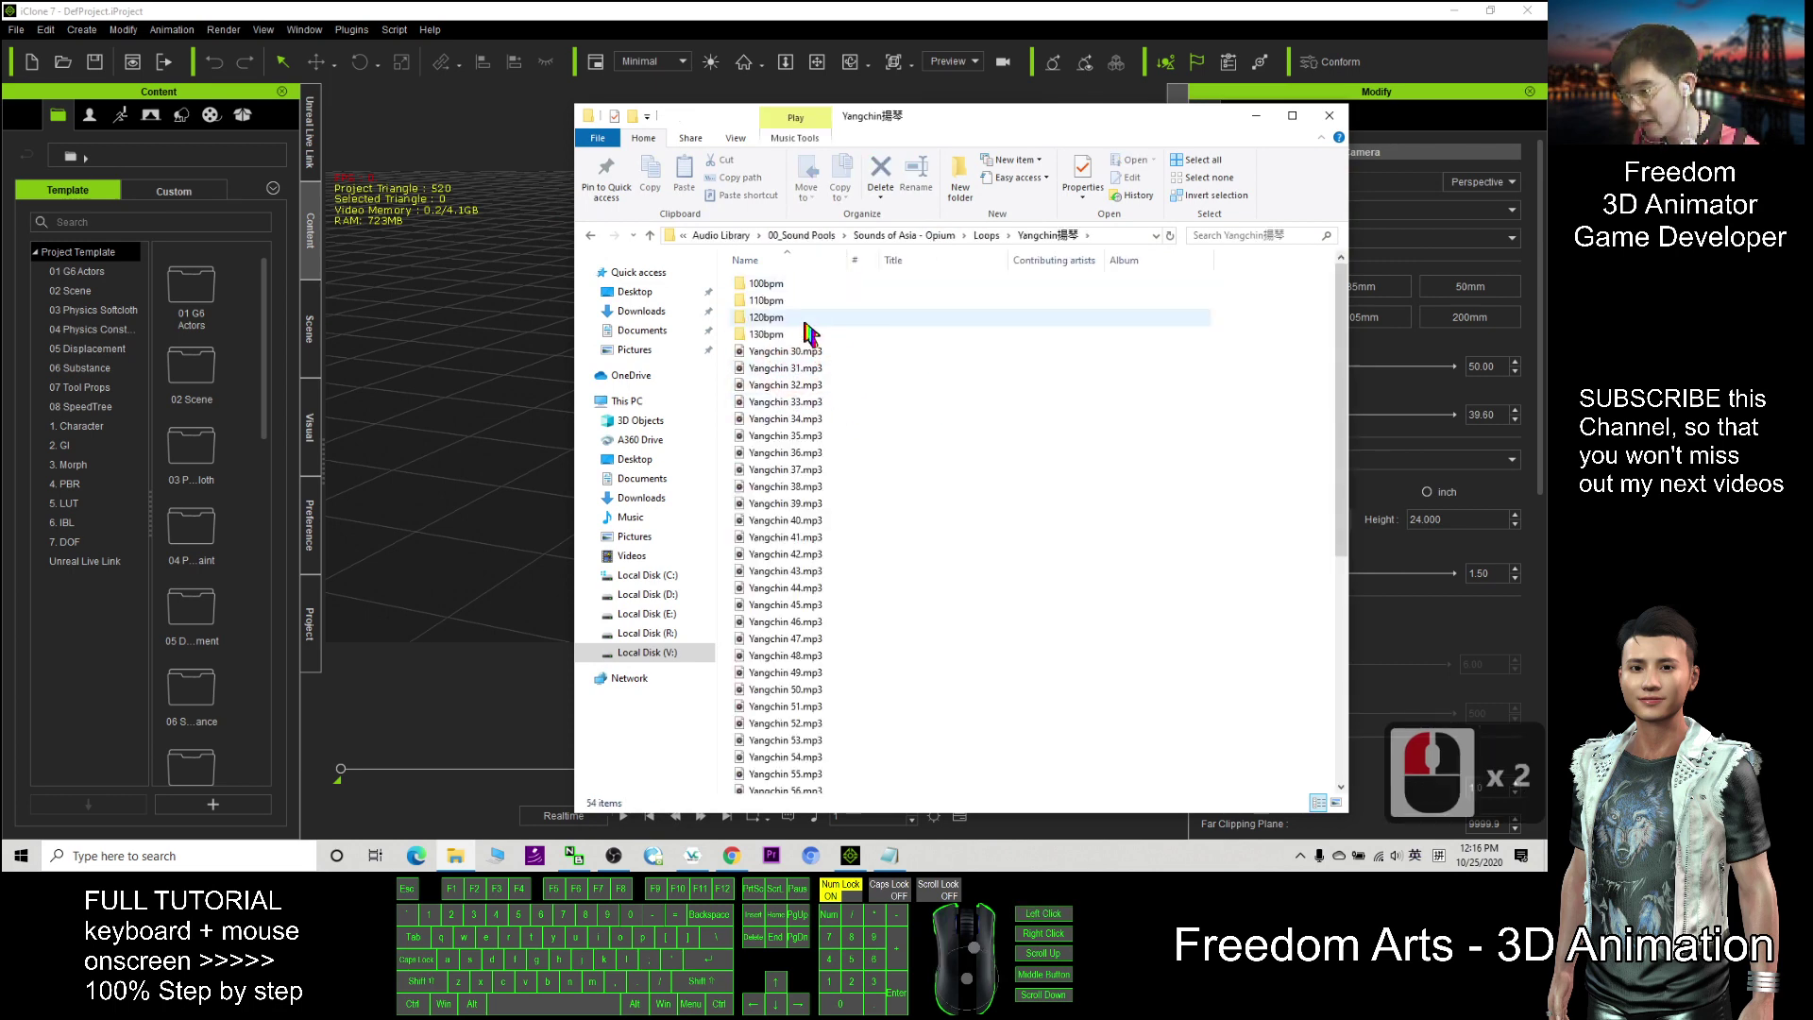
double_click(802, 336)
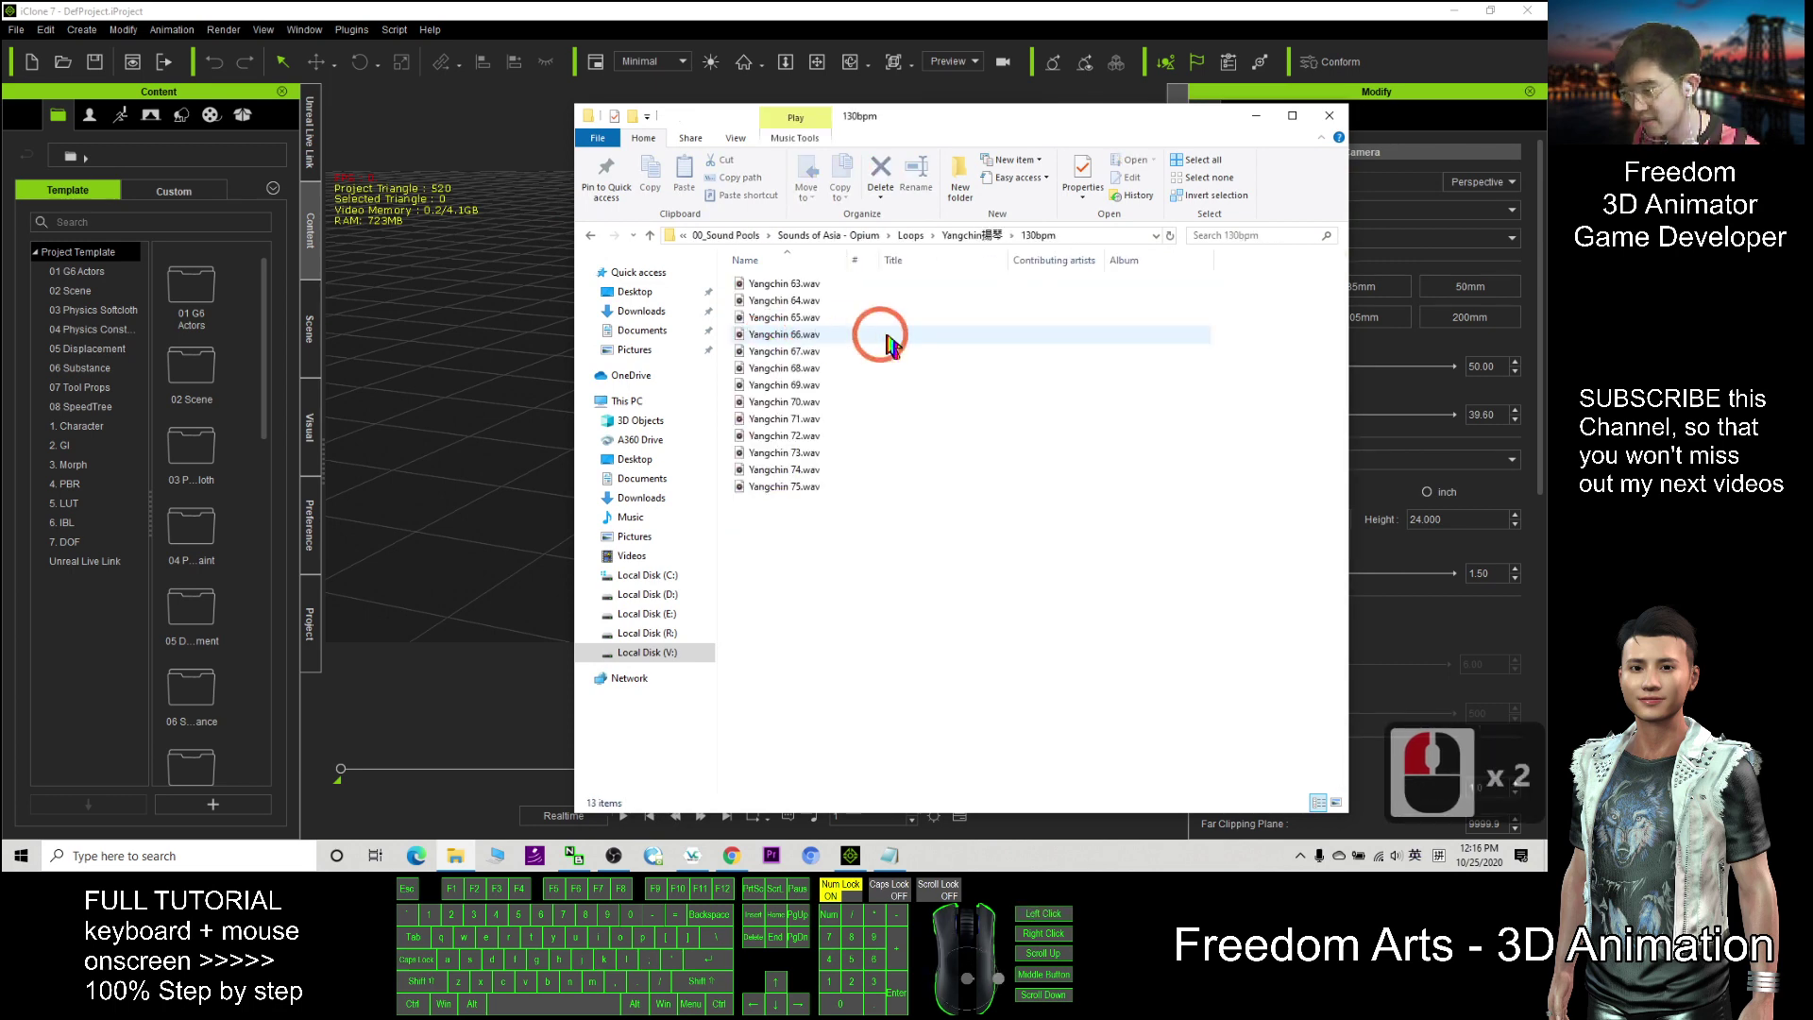
Step: Play Yangchin 73.wav and Yangchin 70.wav to preview the loops, and close the music player
double_click(776, 454)
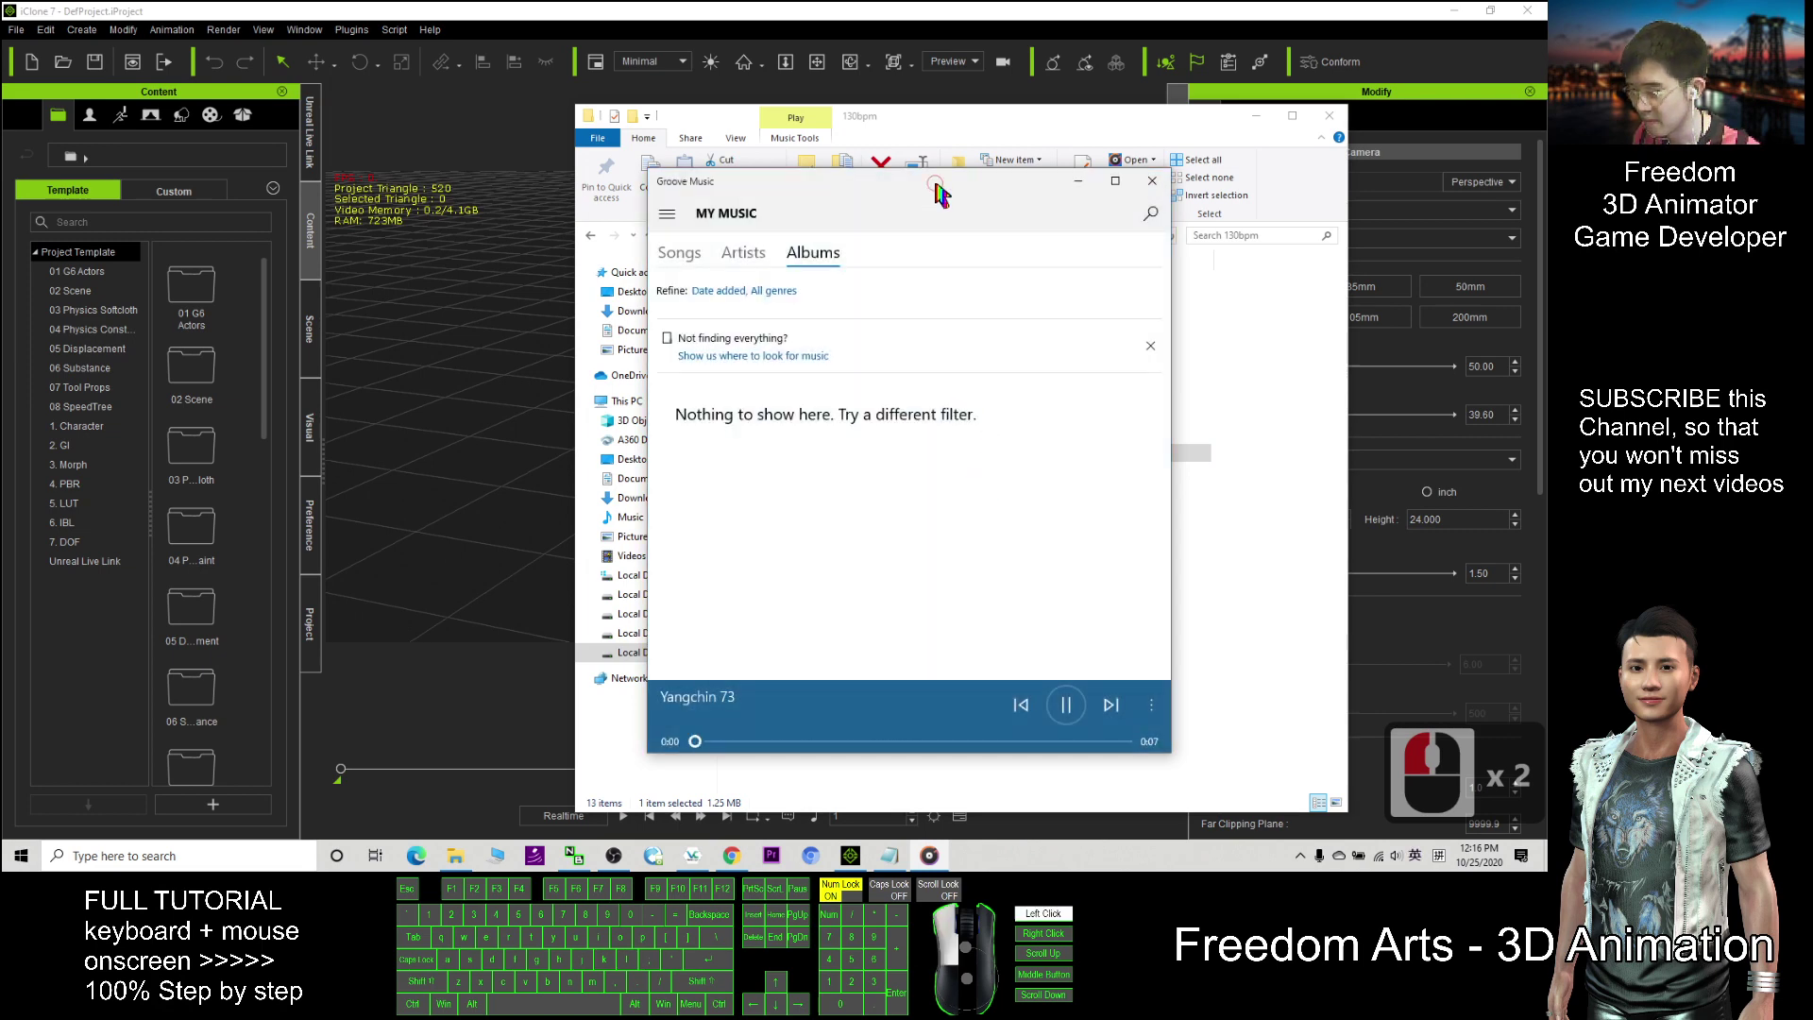
drag(931, 187, 445, 151)
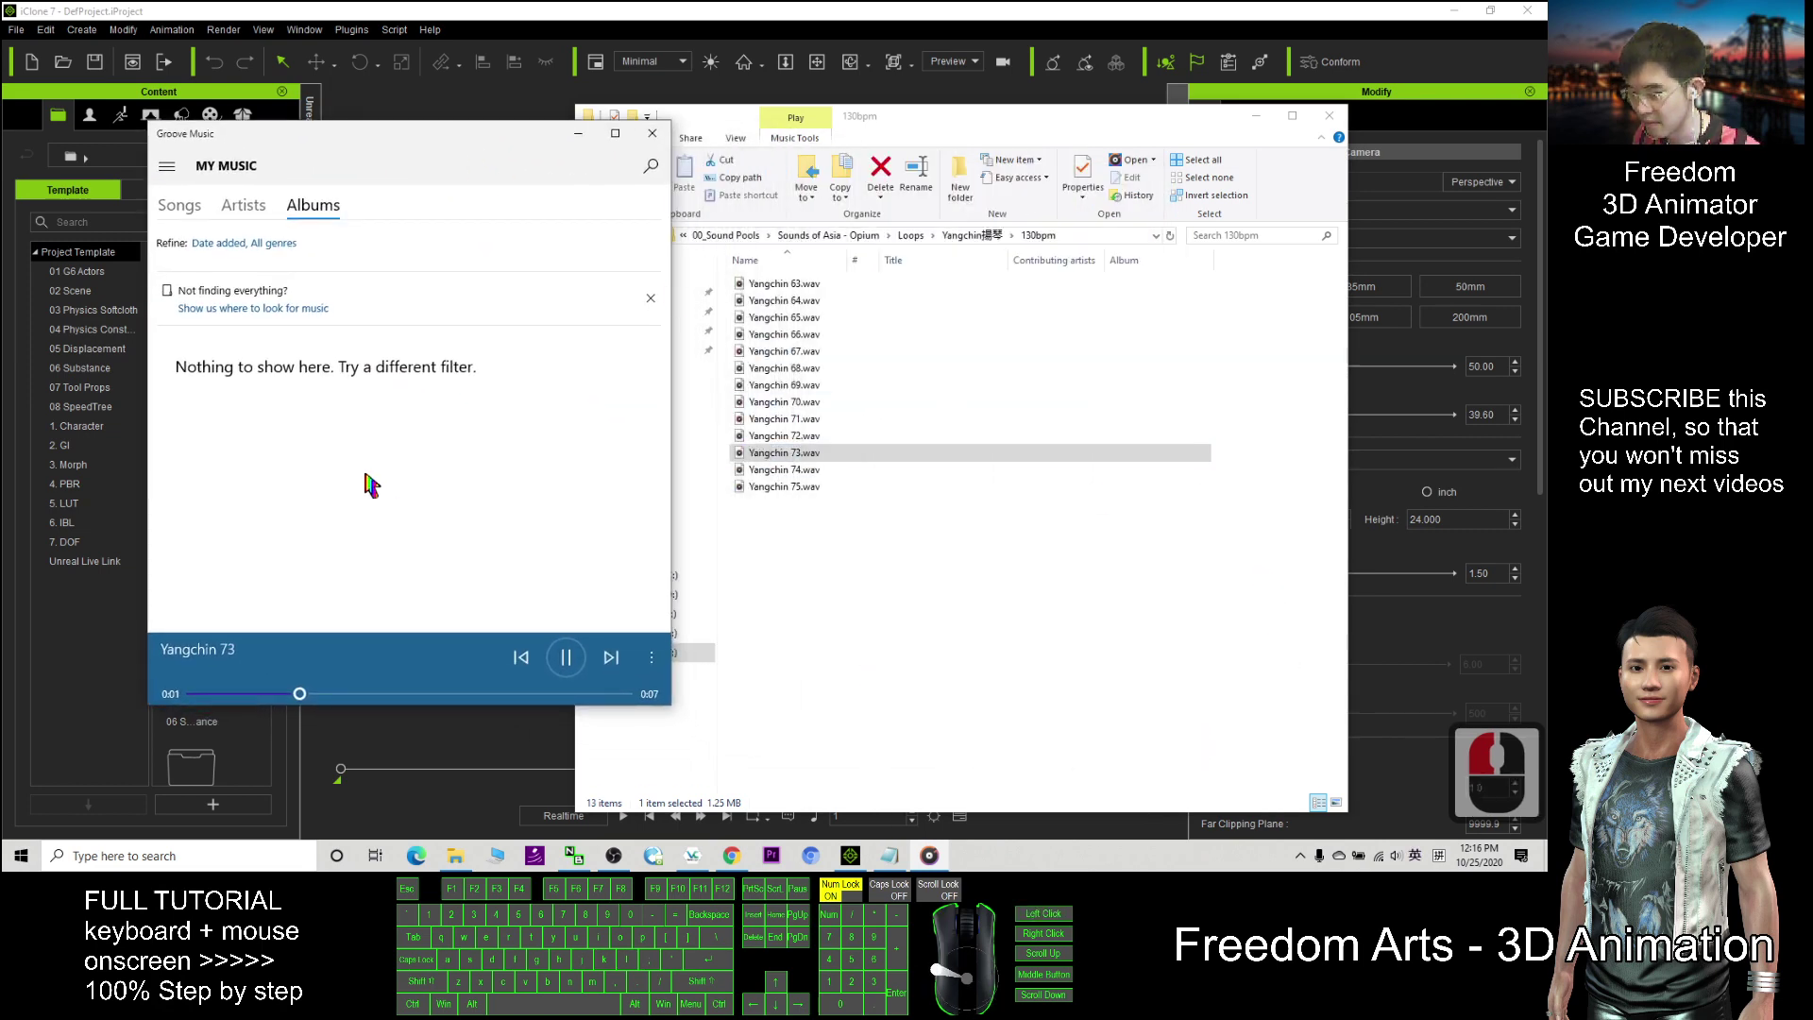
double_click(782, 402)
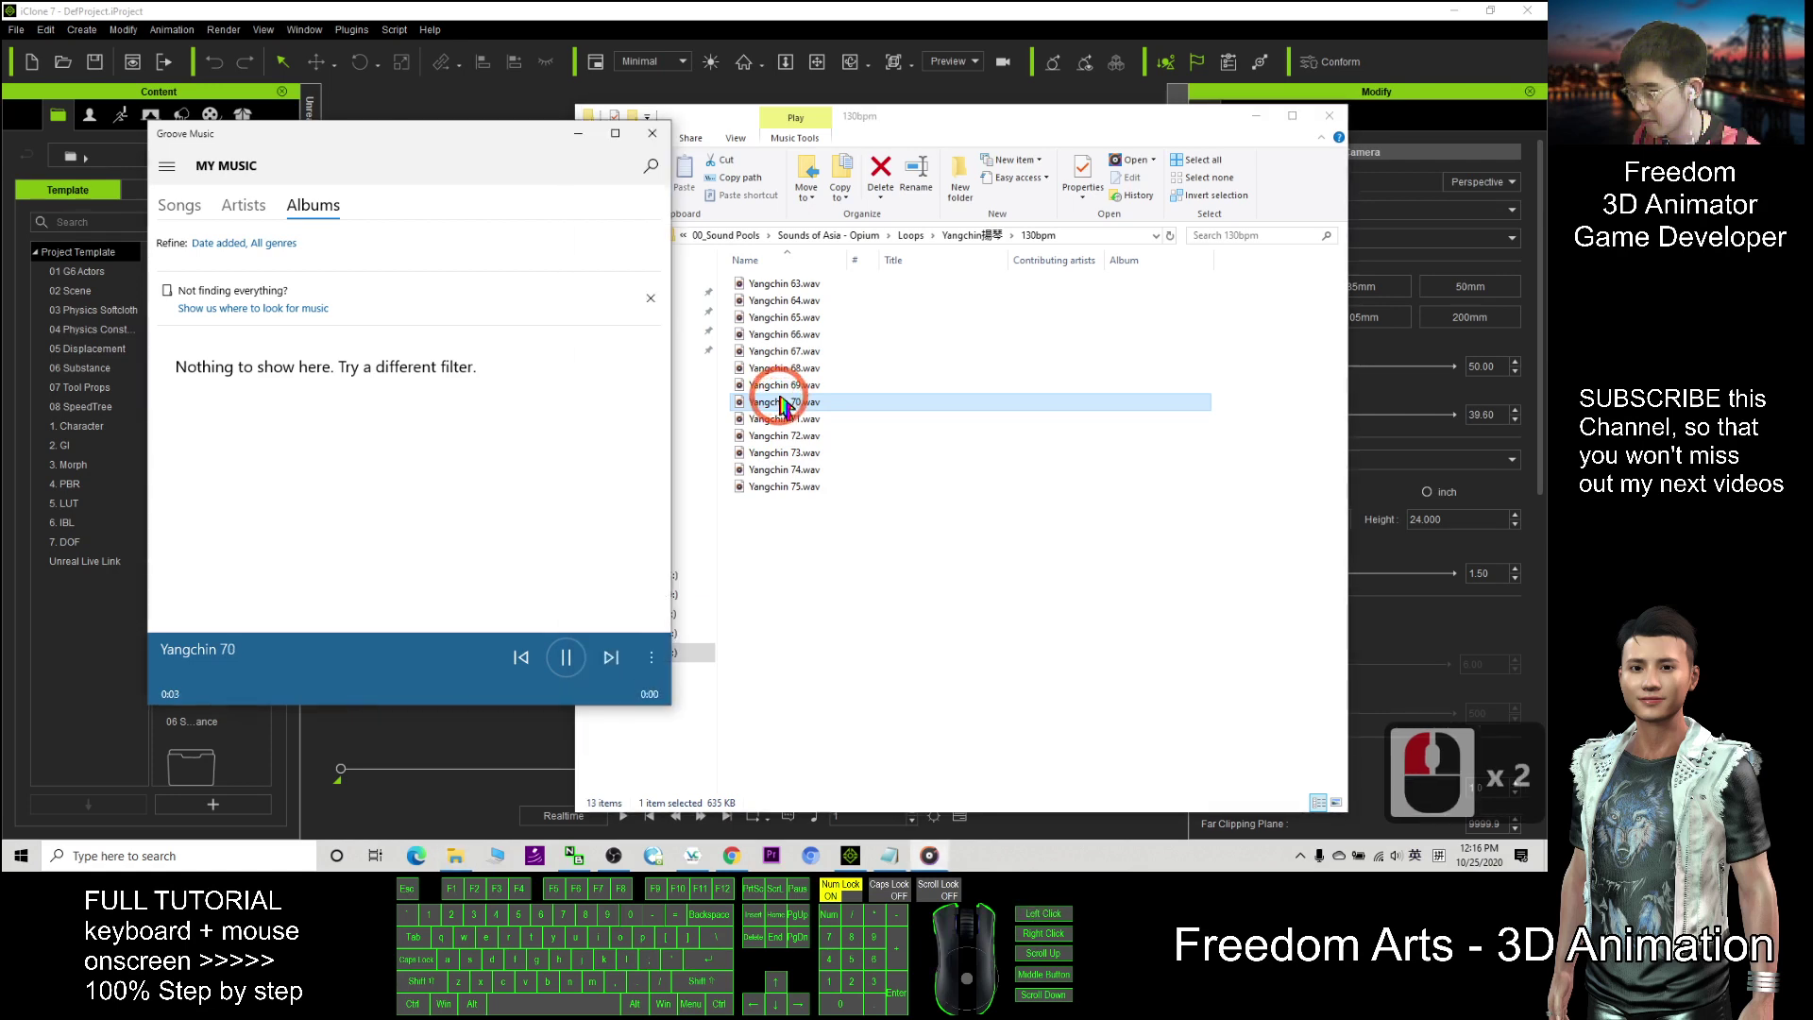
click(652, 133)
Step: Move the File Explorer and Audio Driven windows aside and open the plugin's WAV file selection dialog
drag(994, 124, 486, 73)
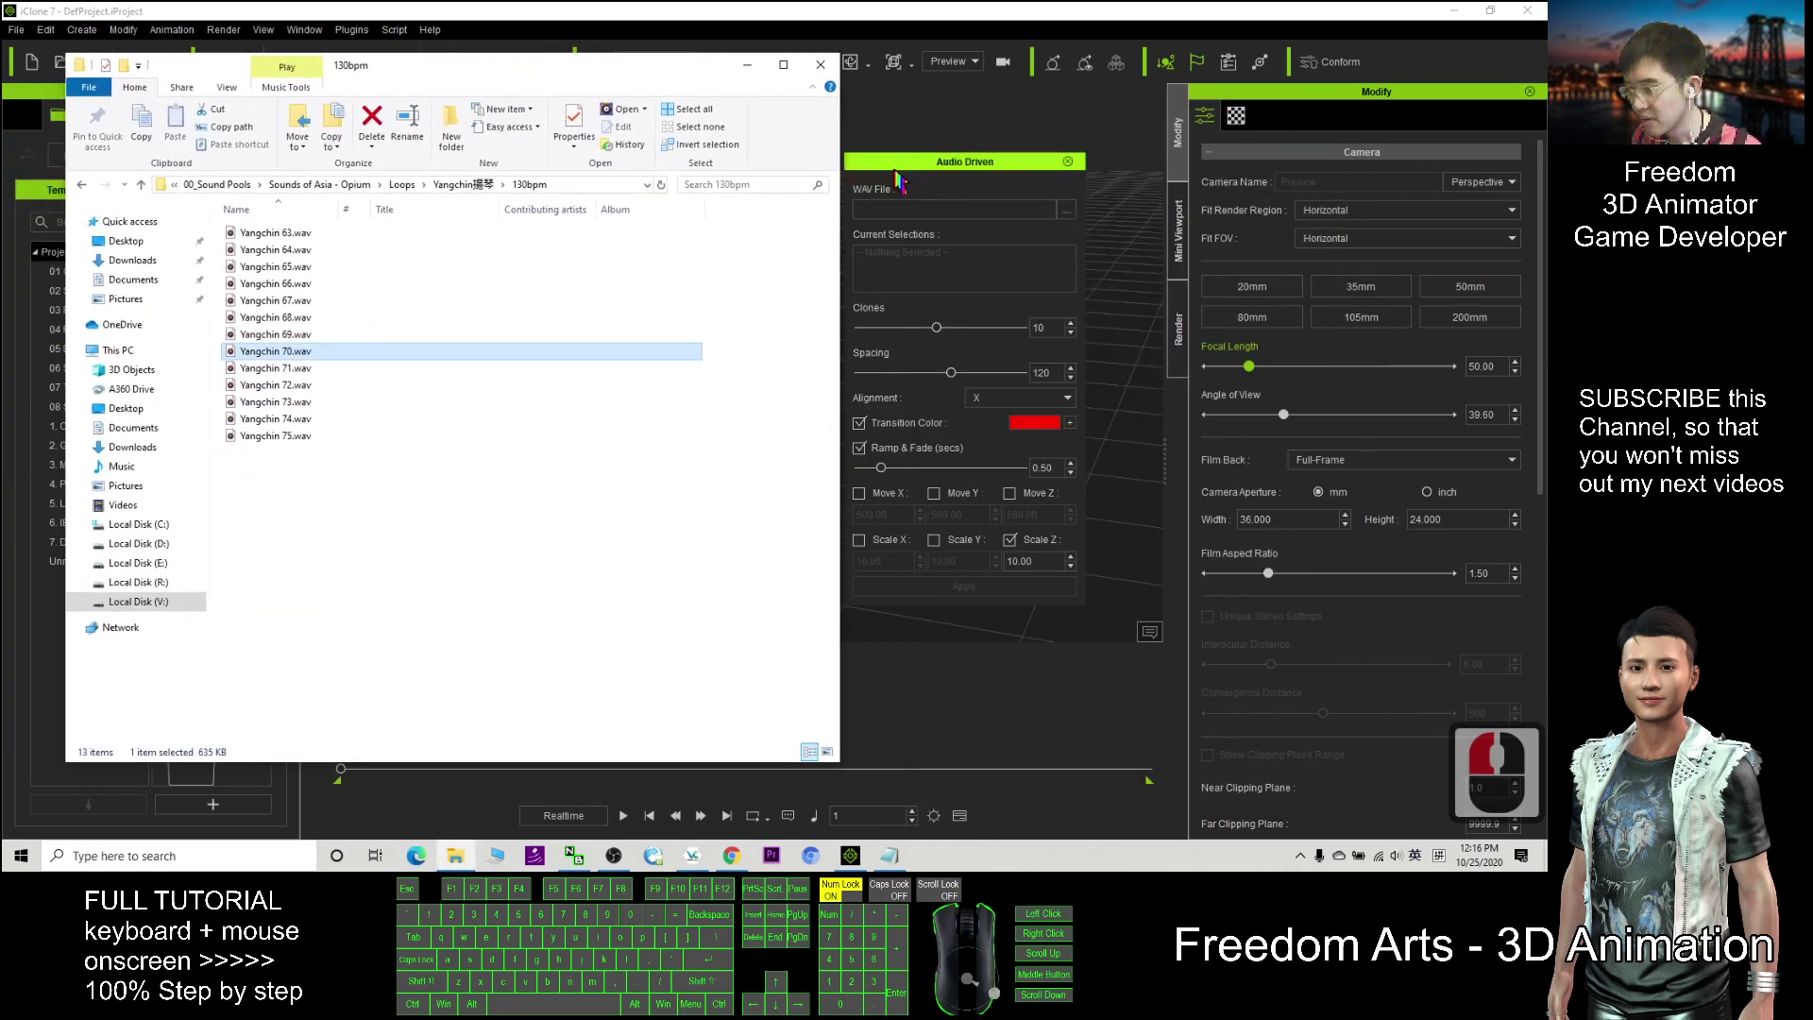
click(948, 179)
drag(949, 179, 1079, 177)
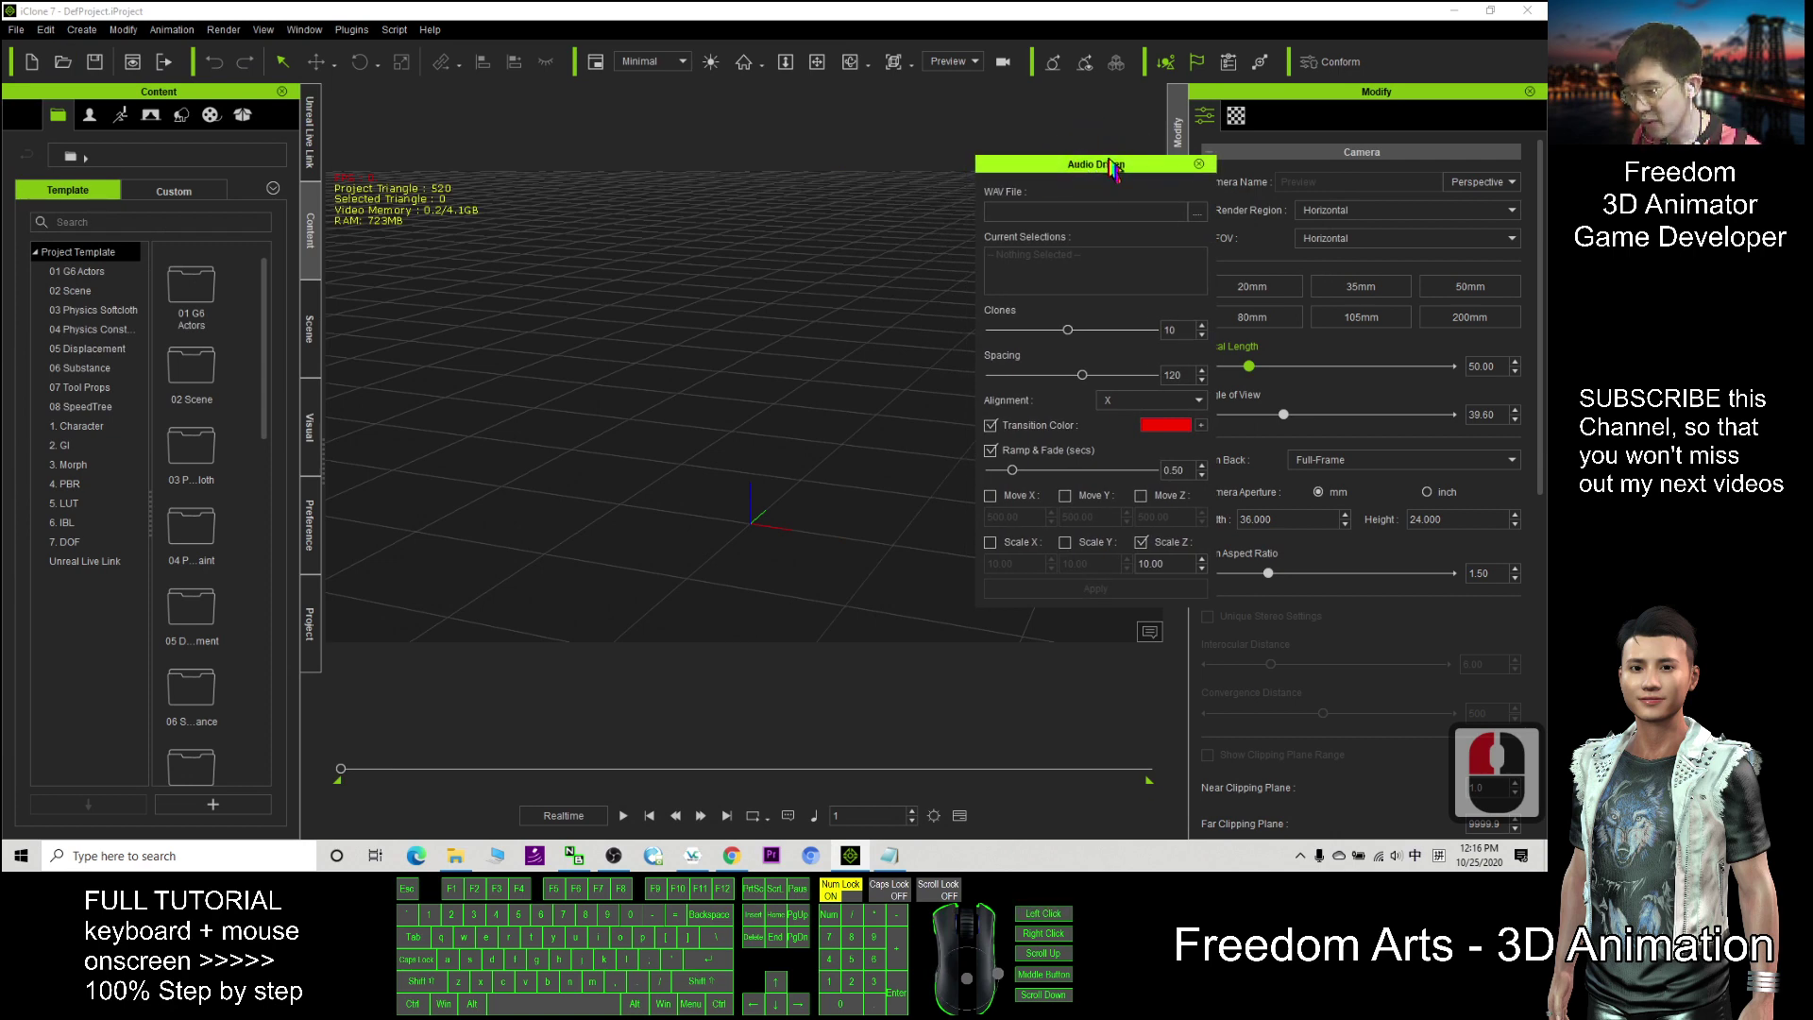
click(1196, 213)
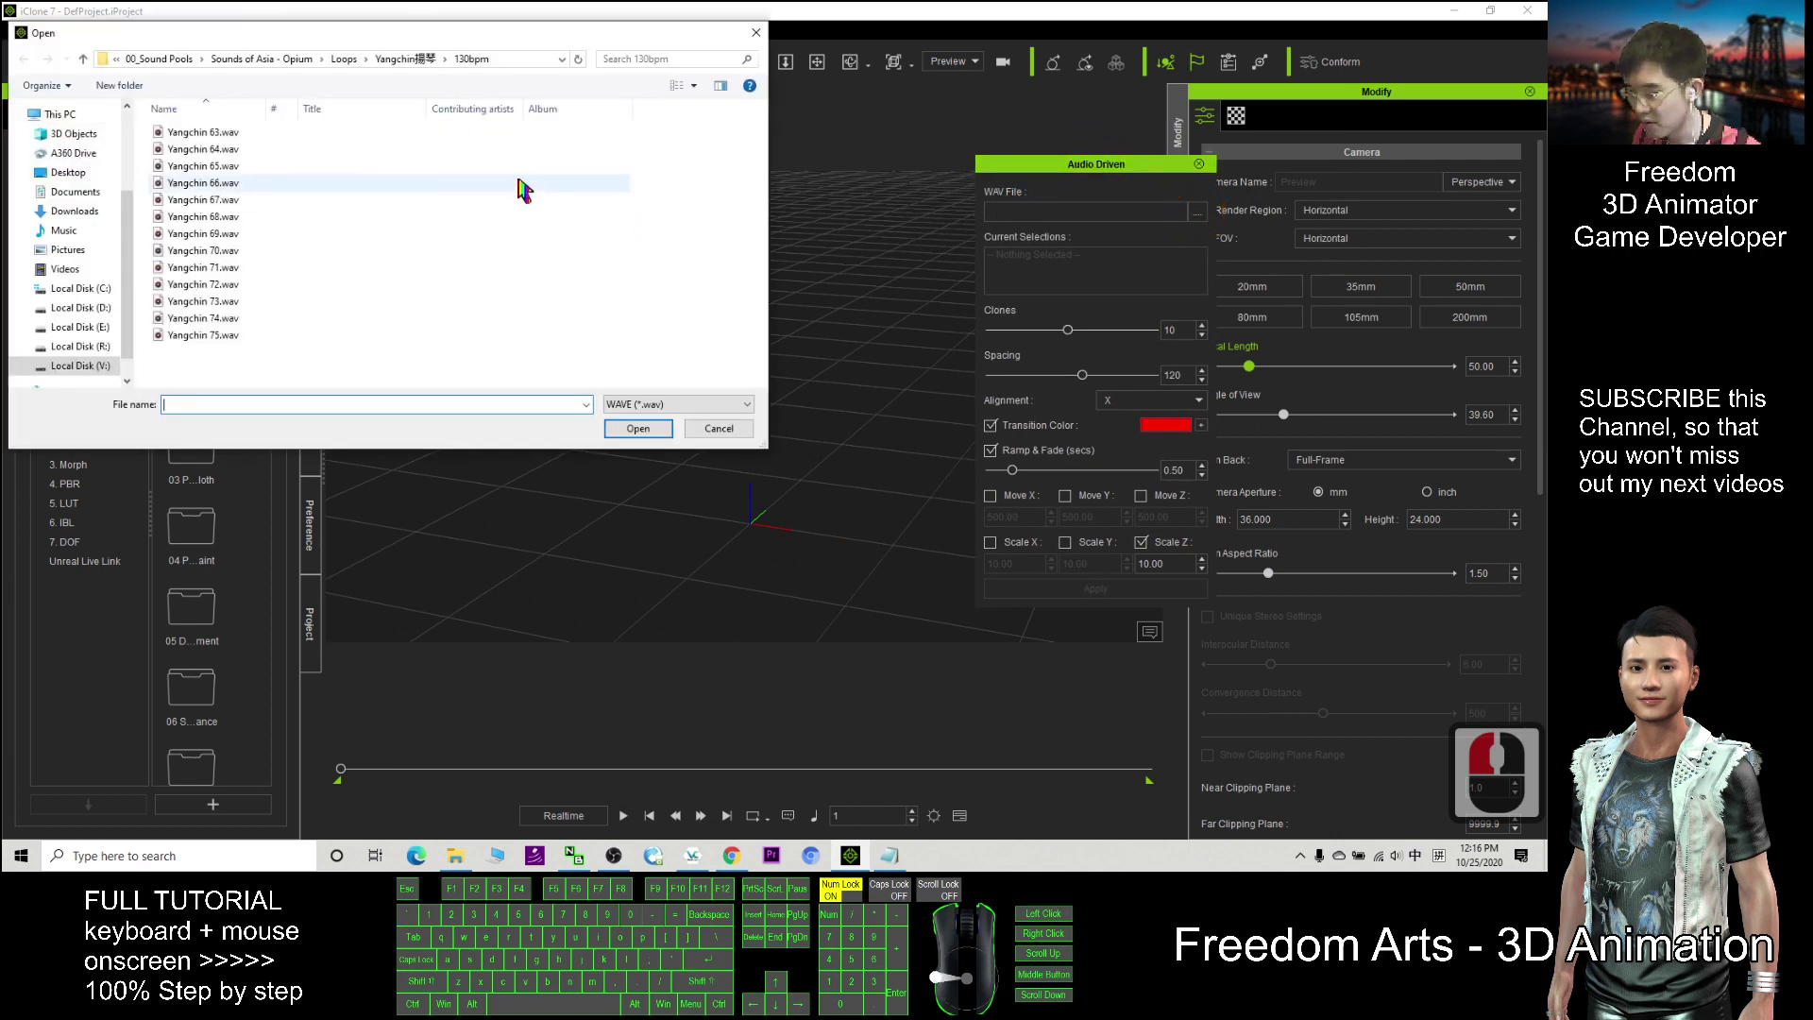
Step: Paste the 130bpm folder path copied from File Explorer into the Open dialog and load Yangchin 67.wav as the WAV file
click(455, 856)
drag(529, 69, 1010, 143)
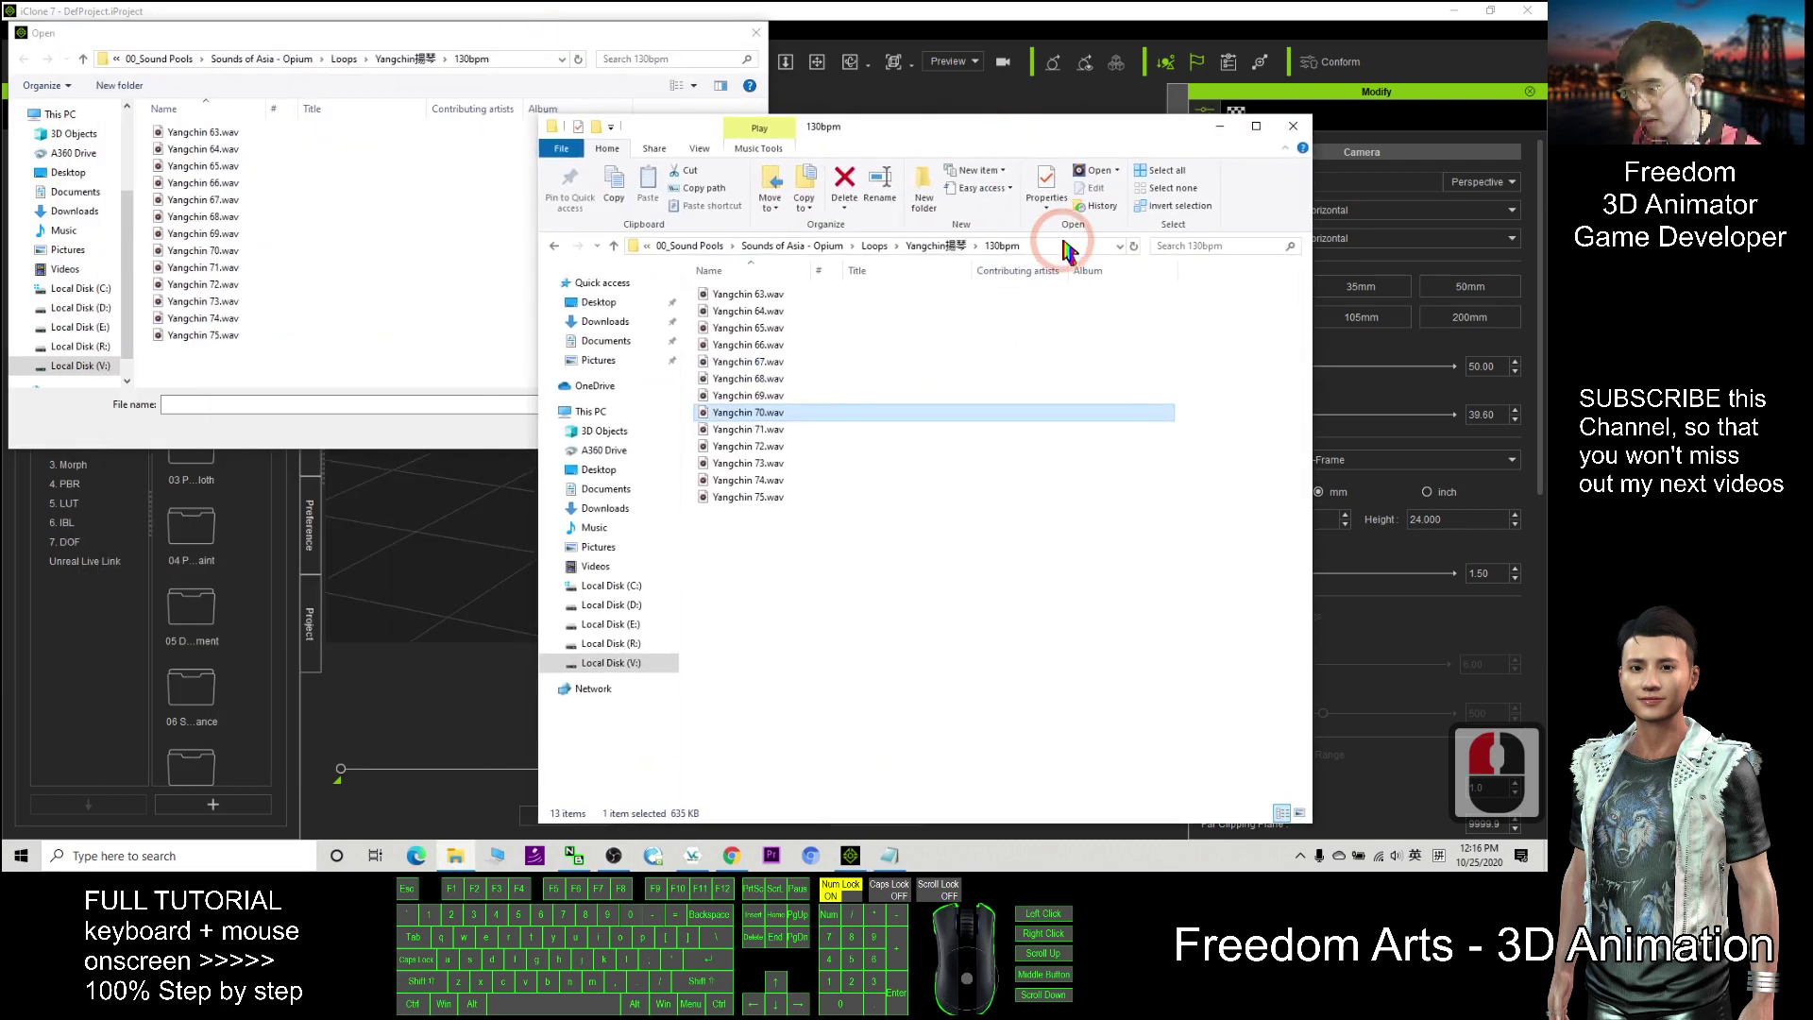
double_click(1008, 247)
key(ctrl+c)
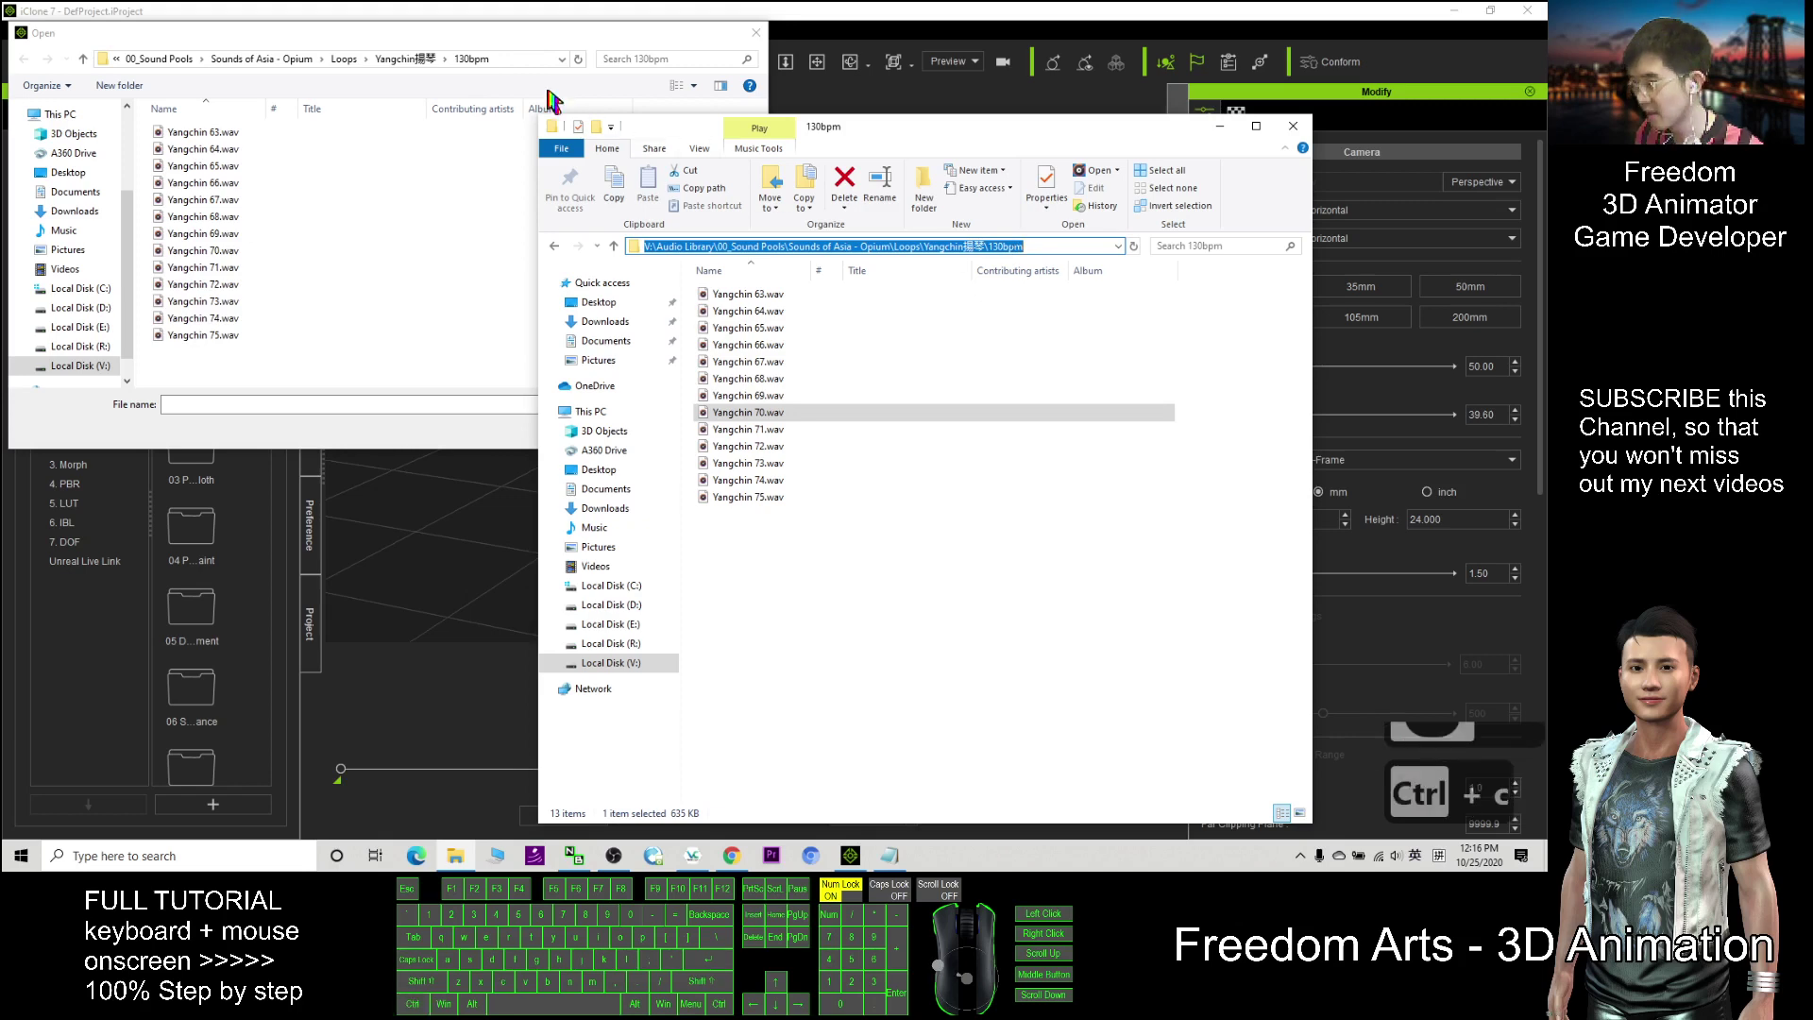
click(521, 62)
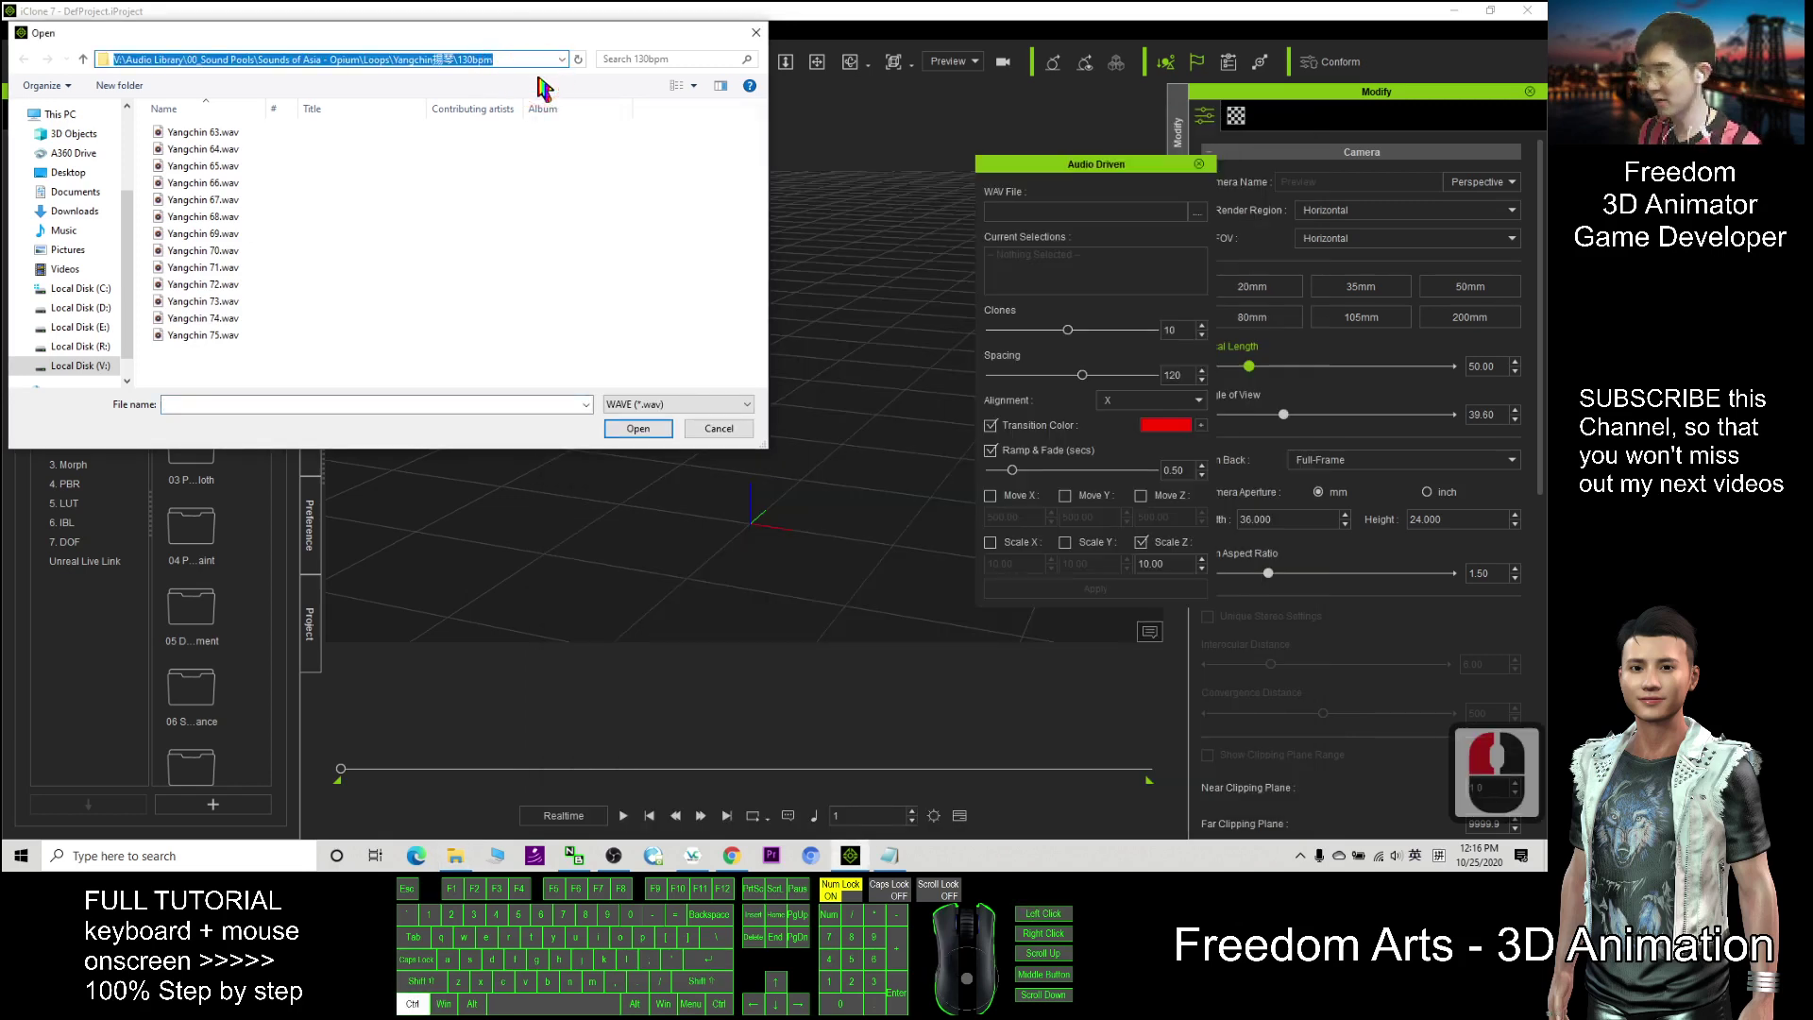
key(ctrl+v)
key(Return)
click(204, 200)
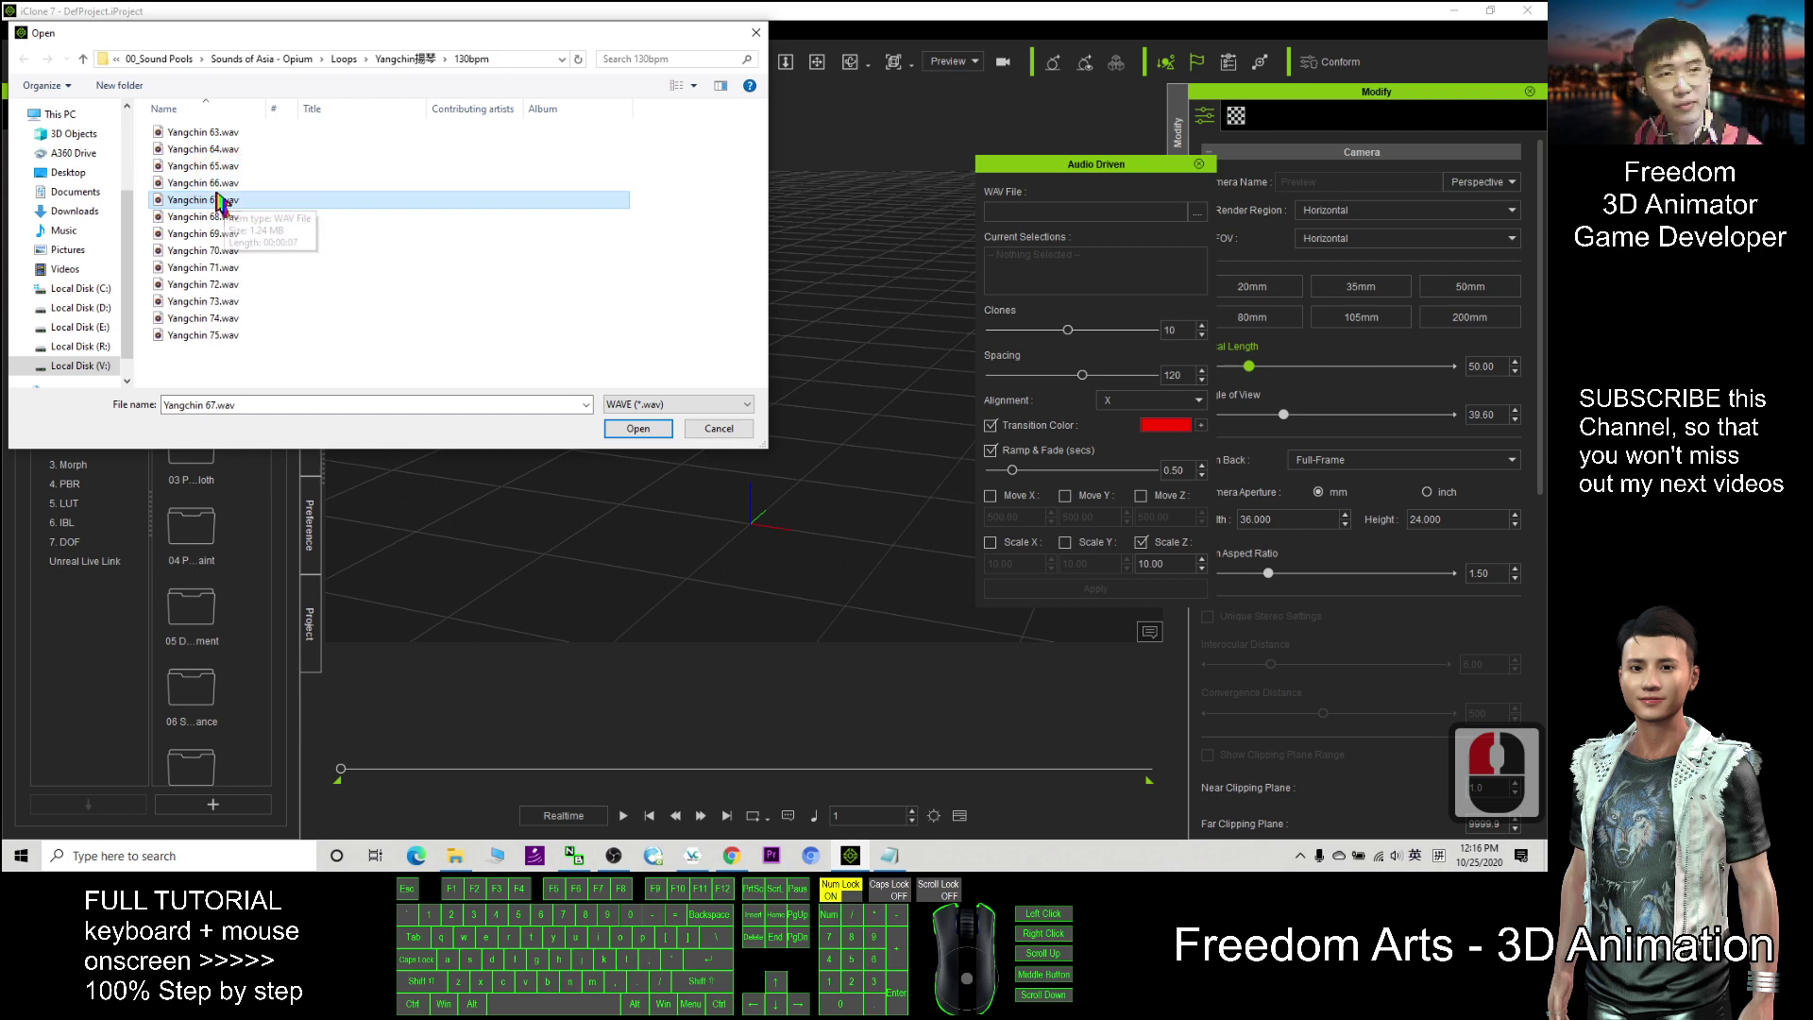
double_click(219, 201)
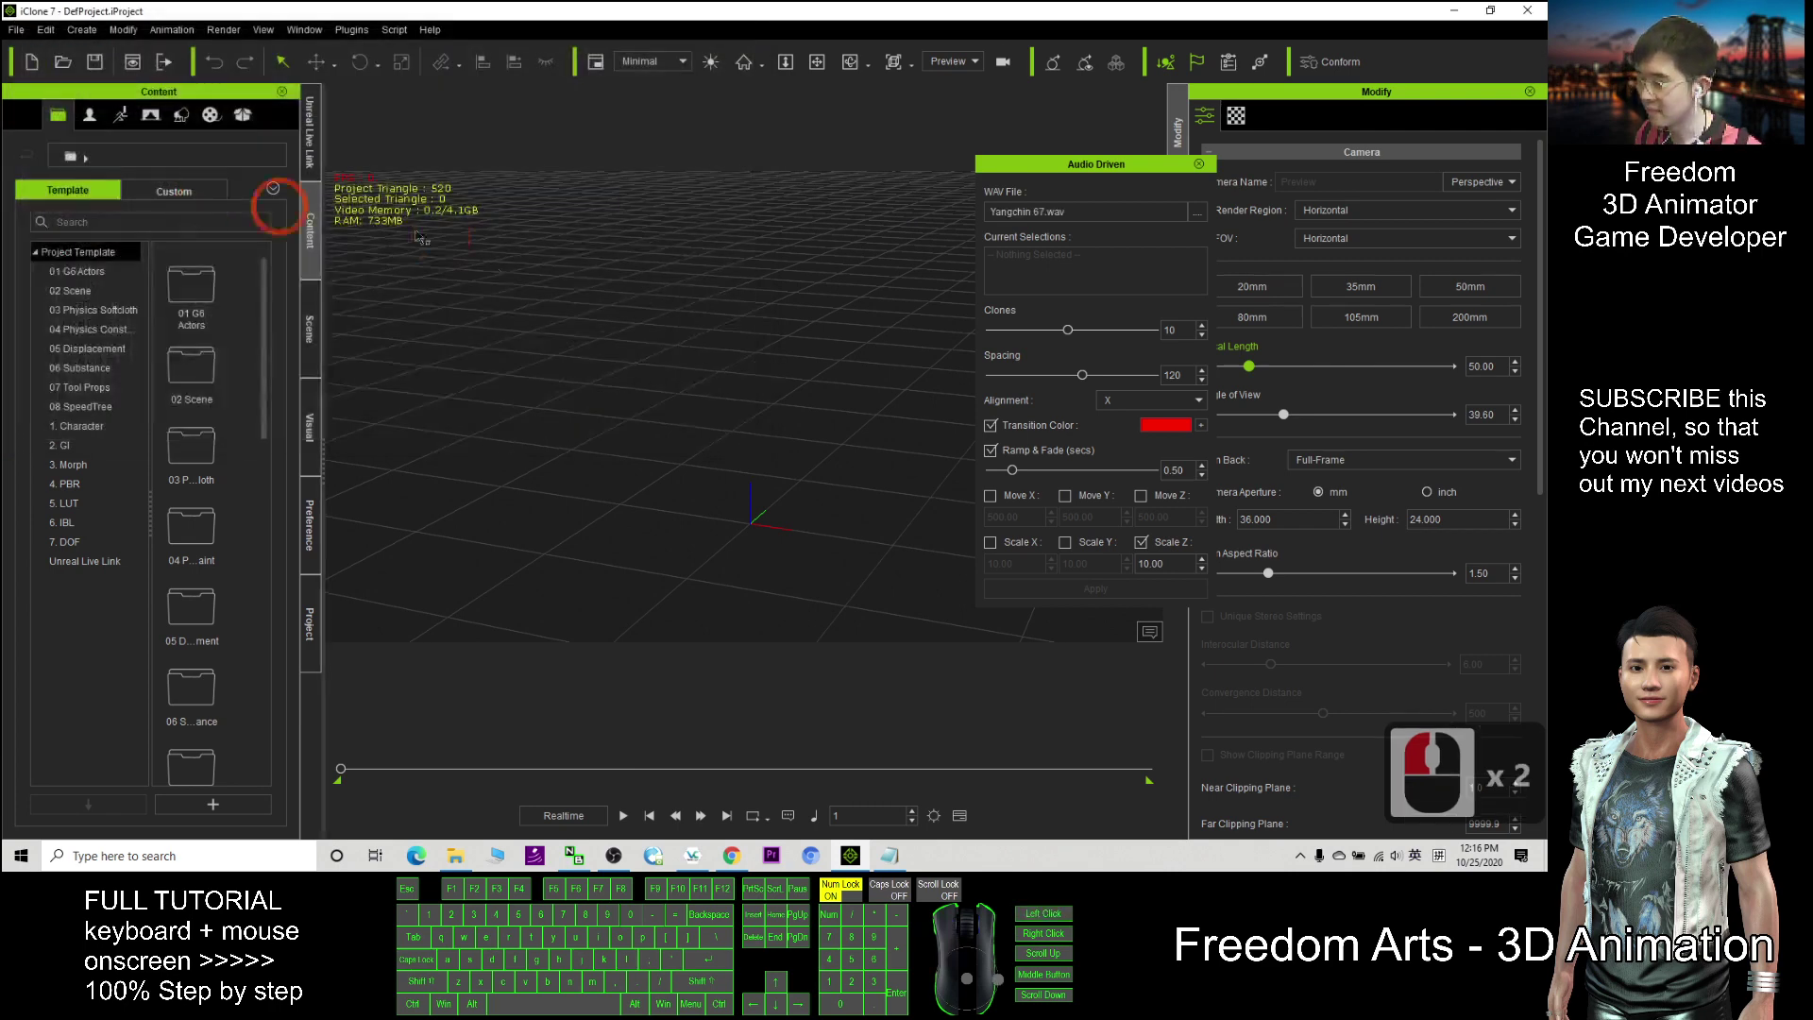
Step: Shift the Audio Driven window slightly upward and select the Prop category in the Set templates
drag(1081, 165, 1084, 148)
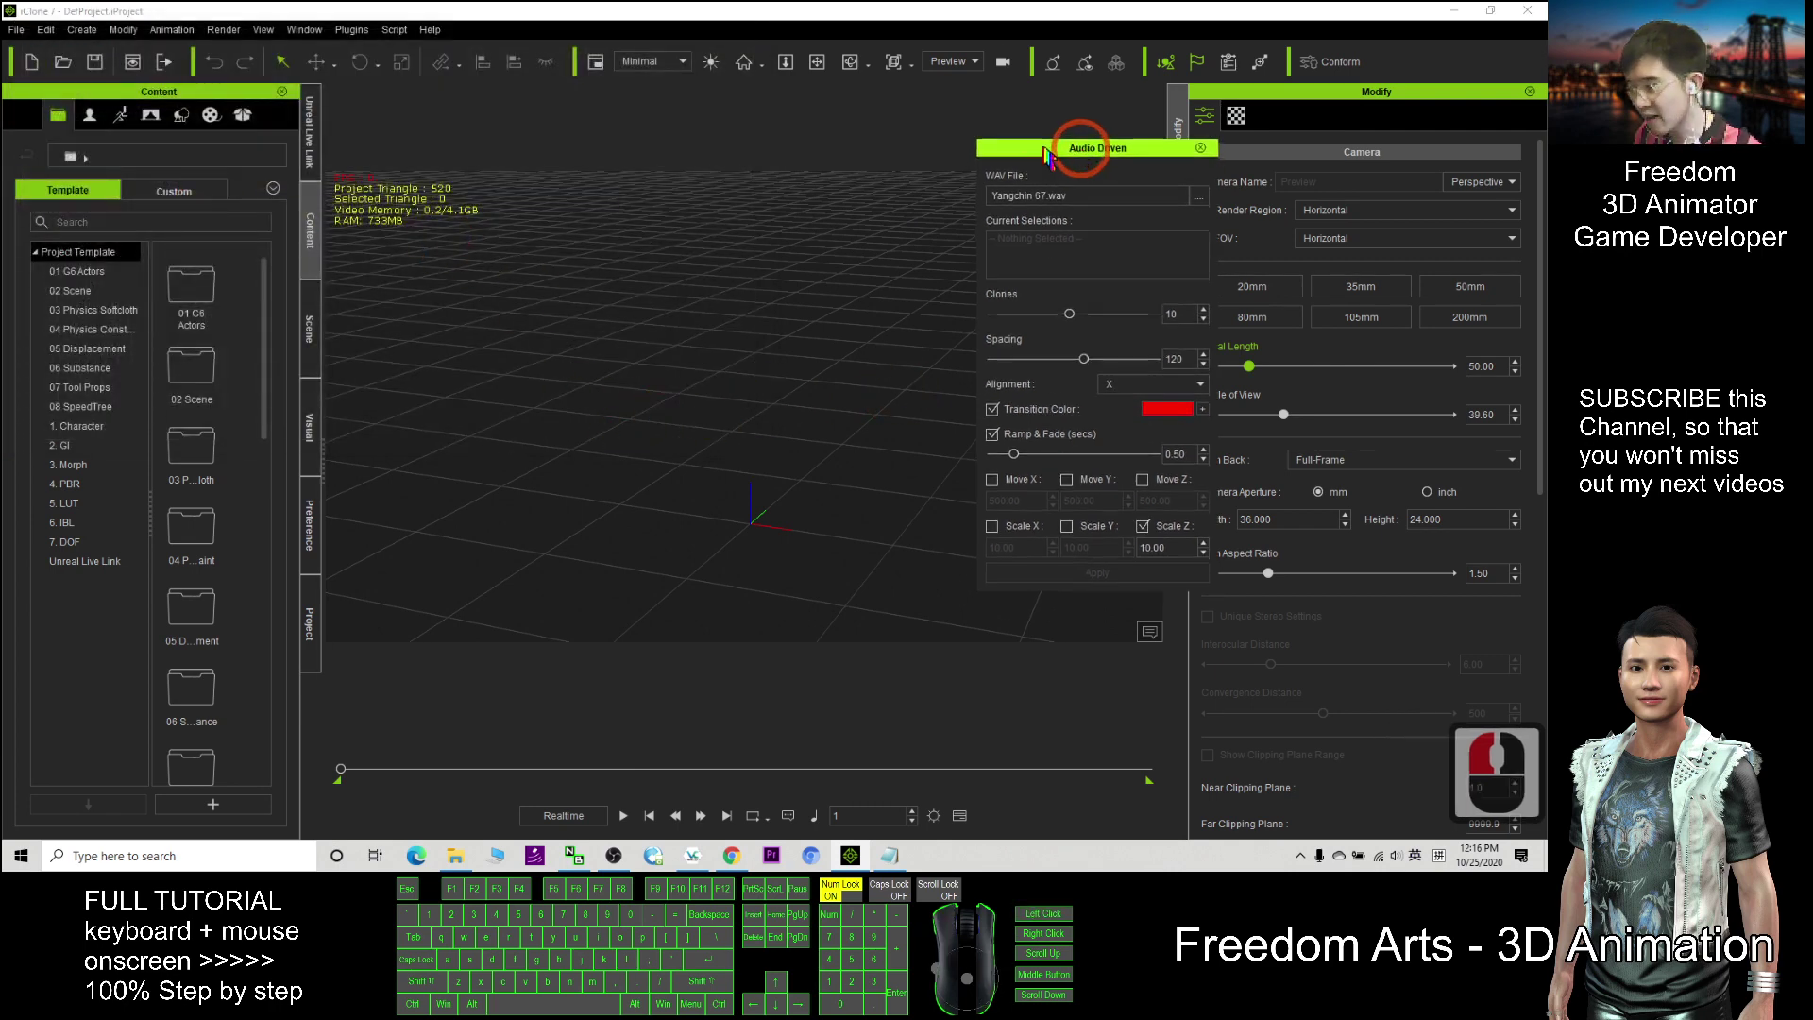
click(183, 114)
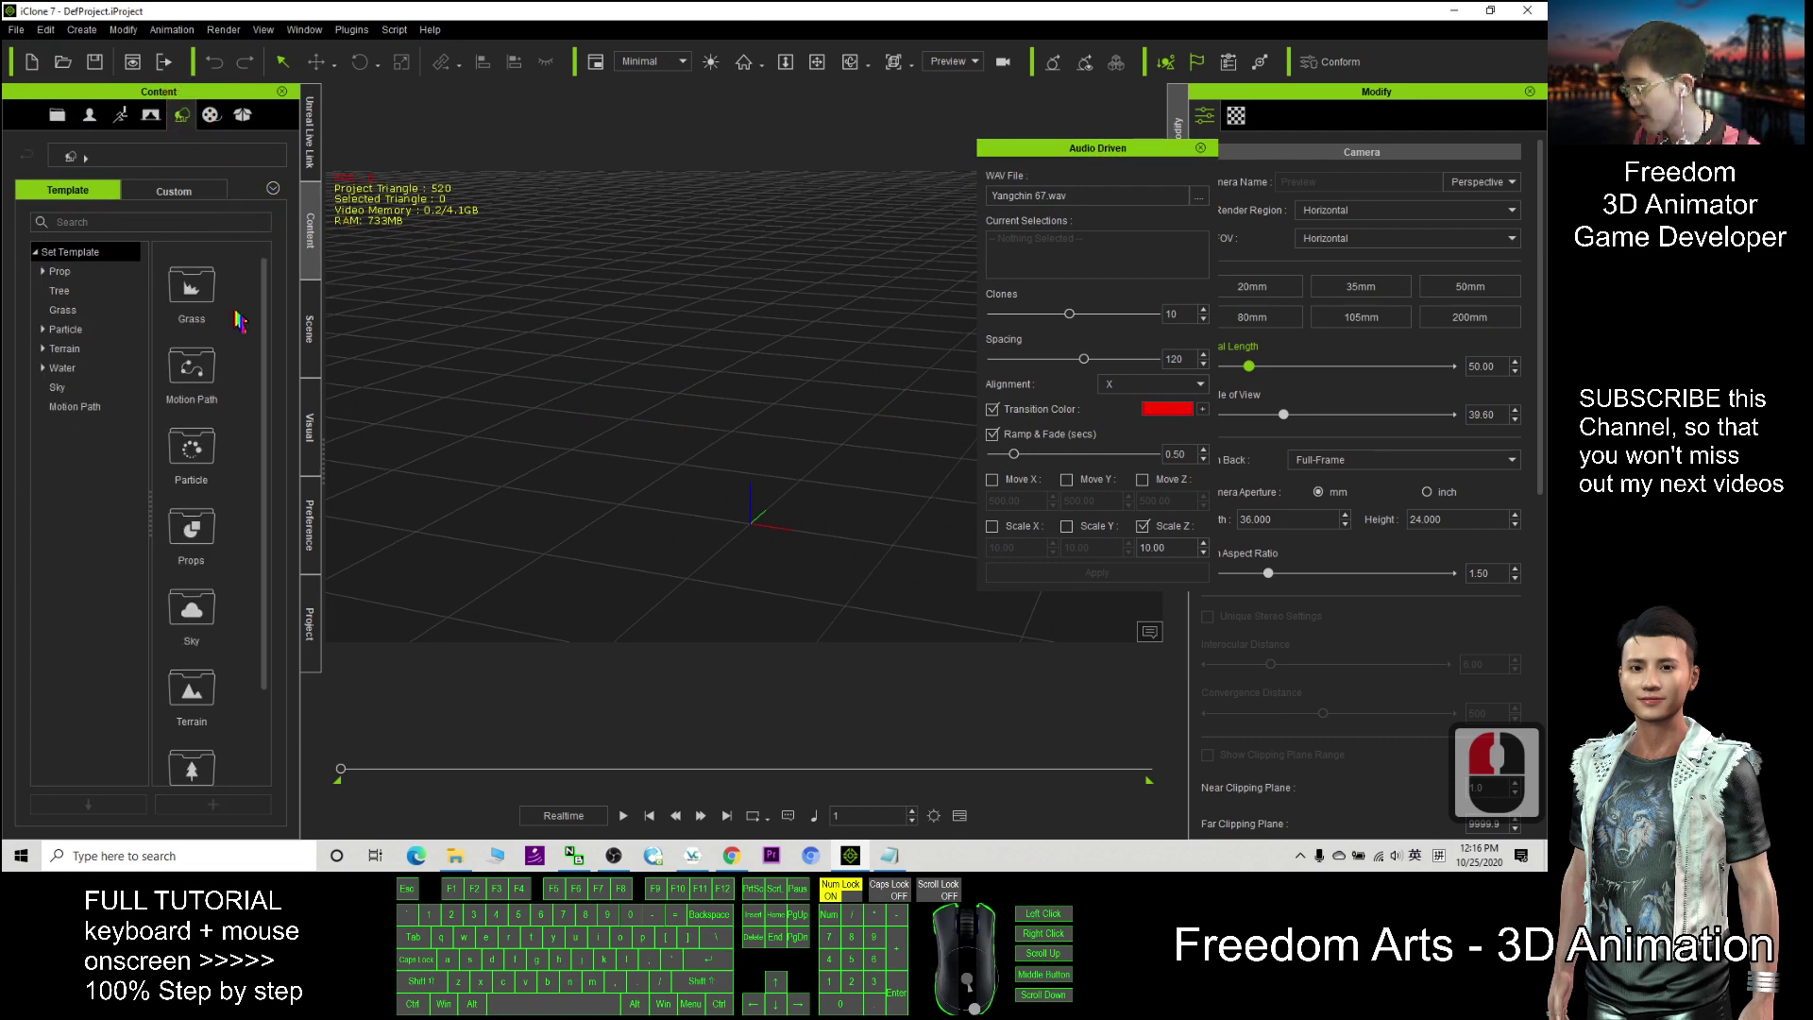
drag(265, 335, 246, 585)
scroll(248, 425, up, 1)
click(183, 116)
click(62, 189)
click(62, 272)
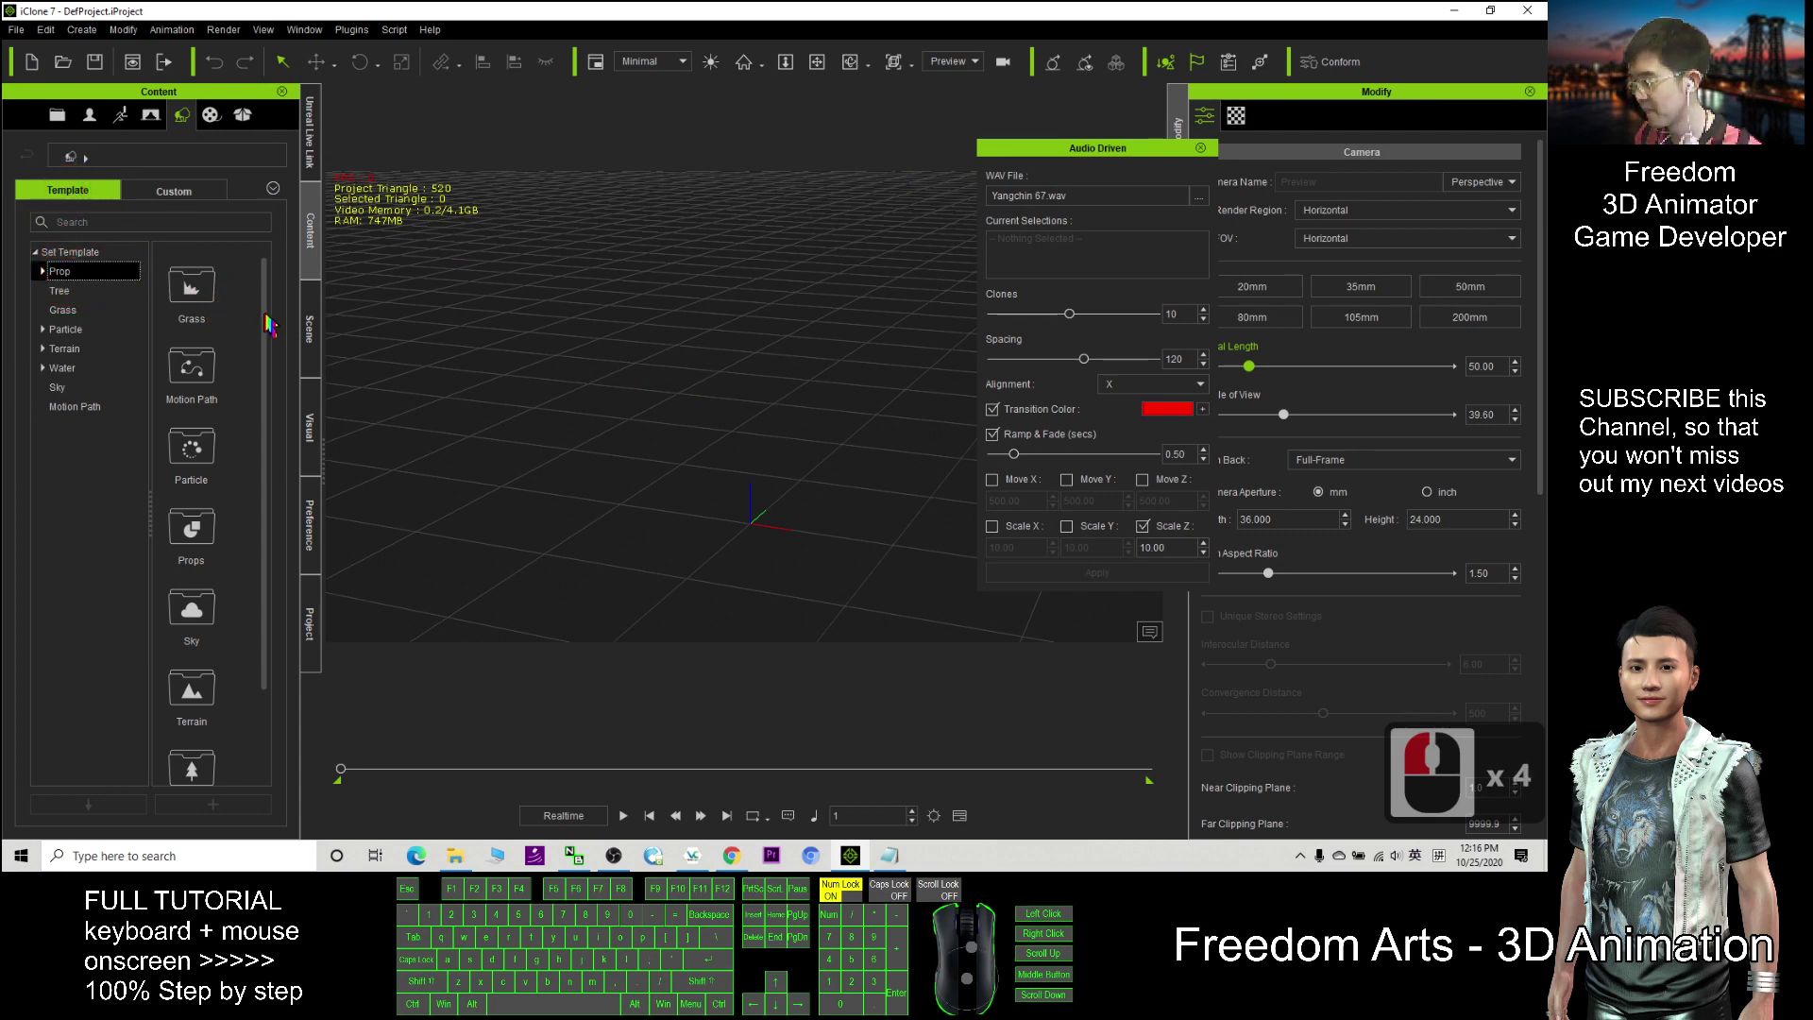
Step: Add the white Jeep from the custom Prop library to the scene
drag(264, 325, 236, 196)
click(193, 191)
click(61, 271)
click(61, 271)
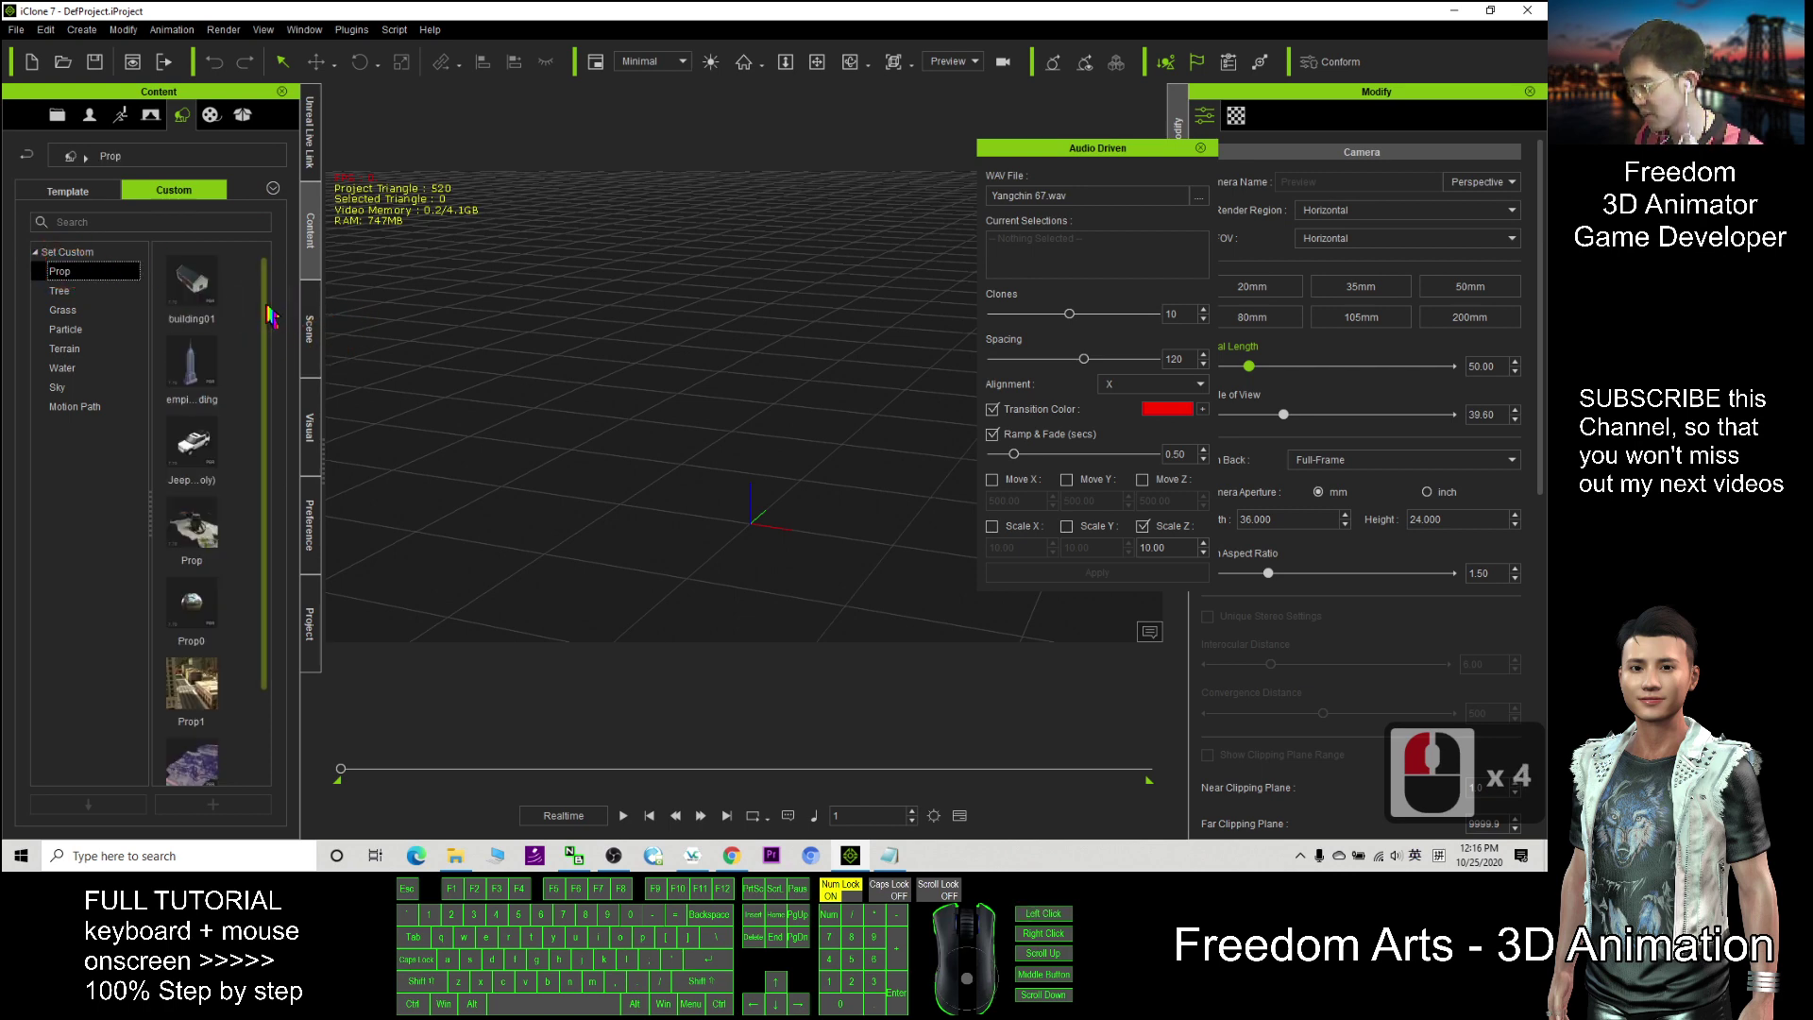
drag(269, 315, 270, 538)
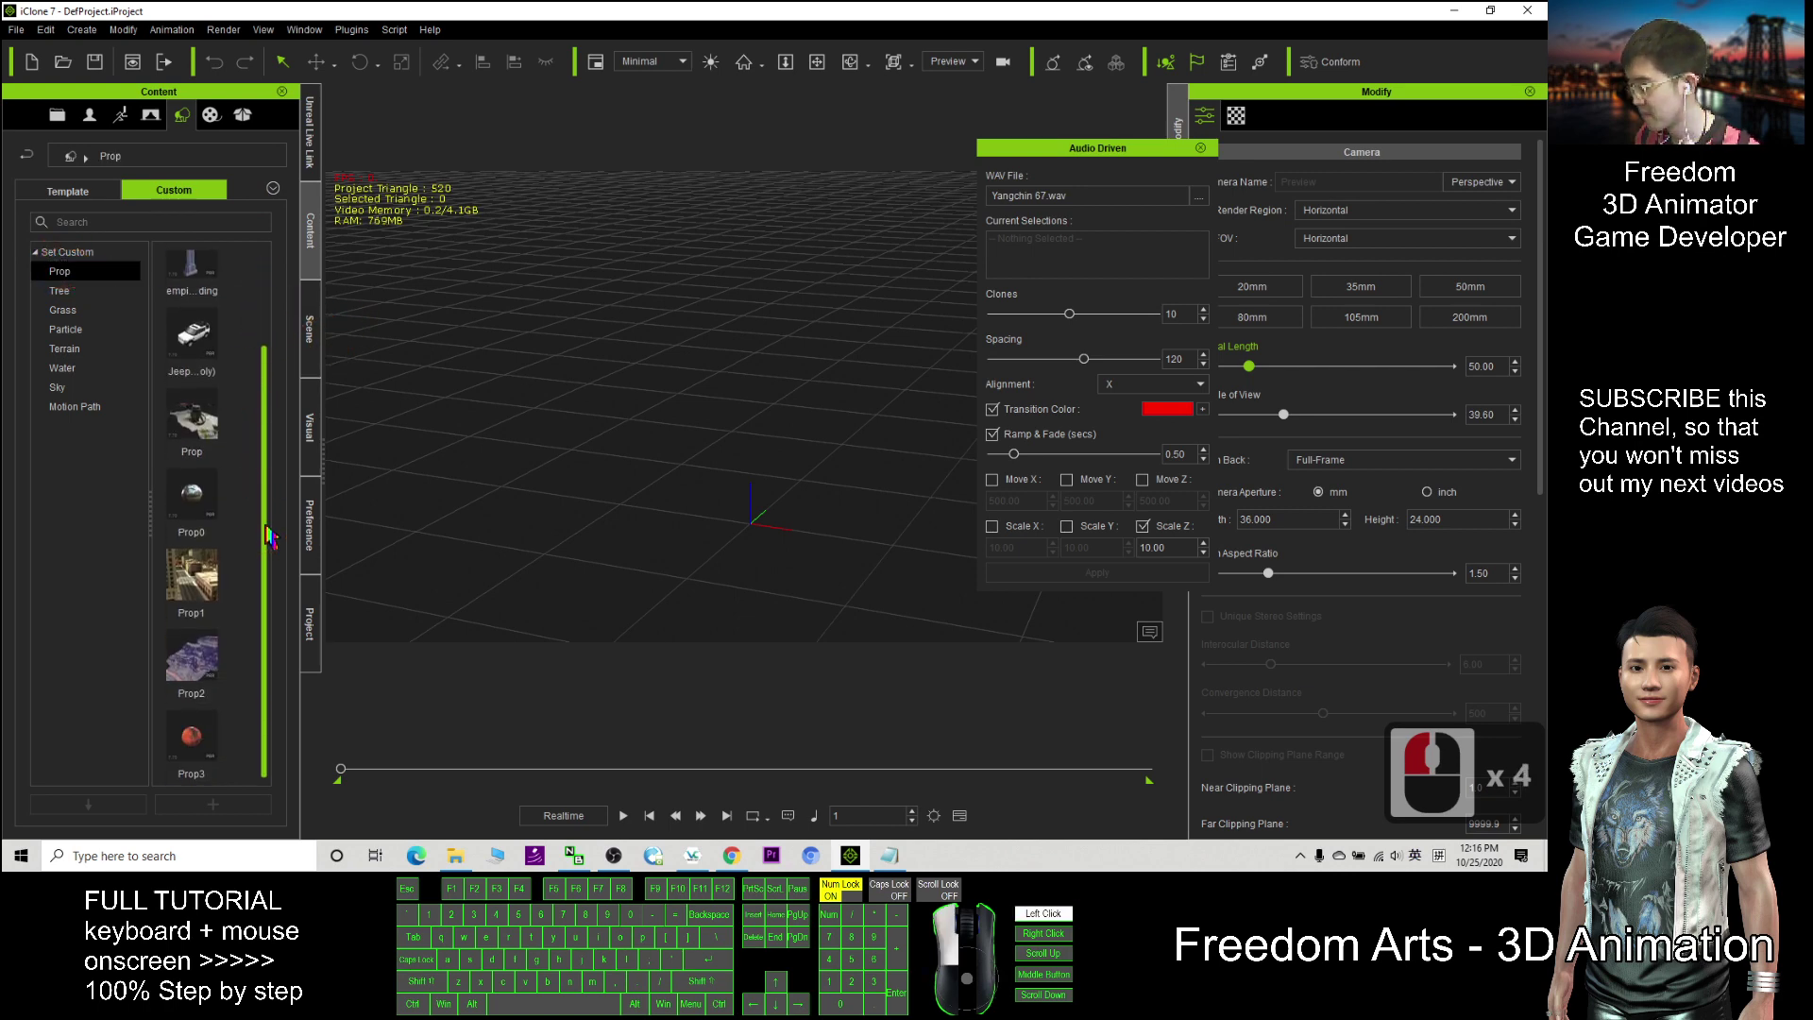
drag(263, 477, 262, 302)
drag(194, 439, 496, 454)
scroll(621, 412, down, 20)
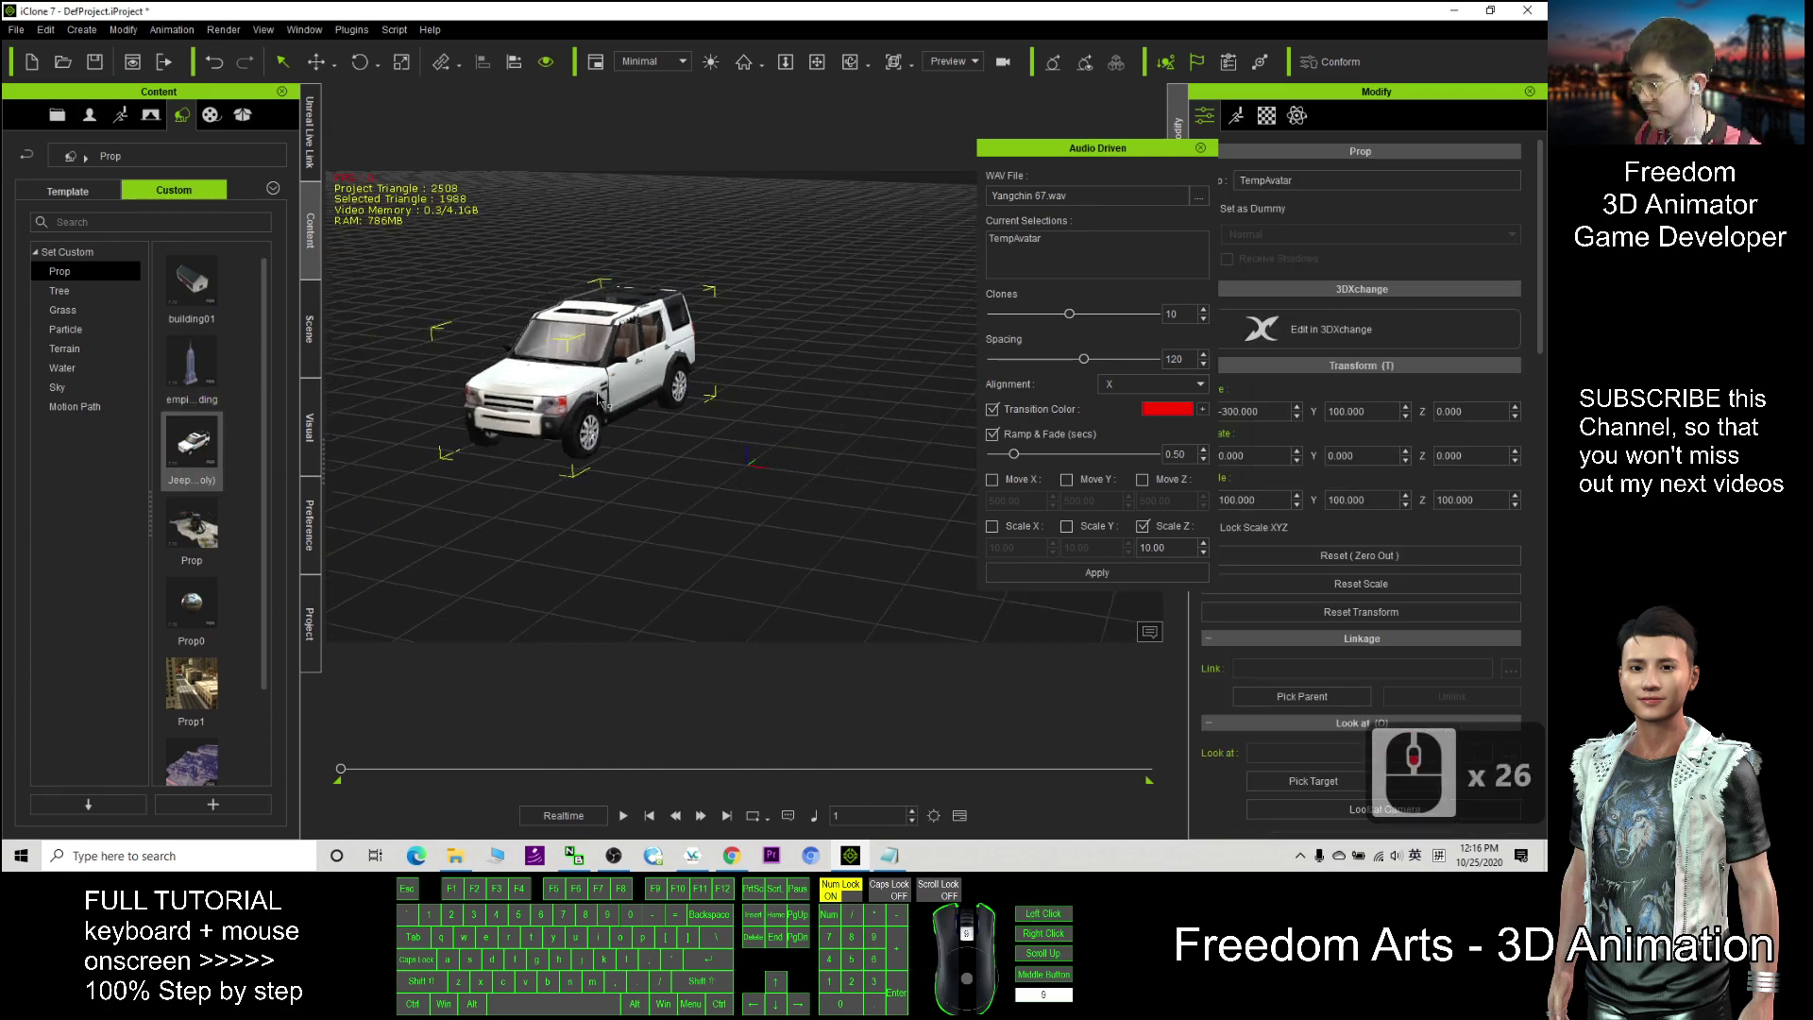
scroll(618, 410, down, 19)
key(c)
drag(619, 410, 744, 445)
Step: Add the Box_001 prop from the 3D Blocks template folder to the scene, in front of the jeep and off to its side
click(73, 196)
click(68, 192)
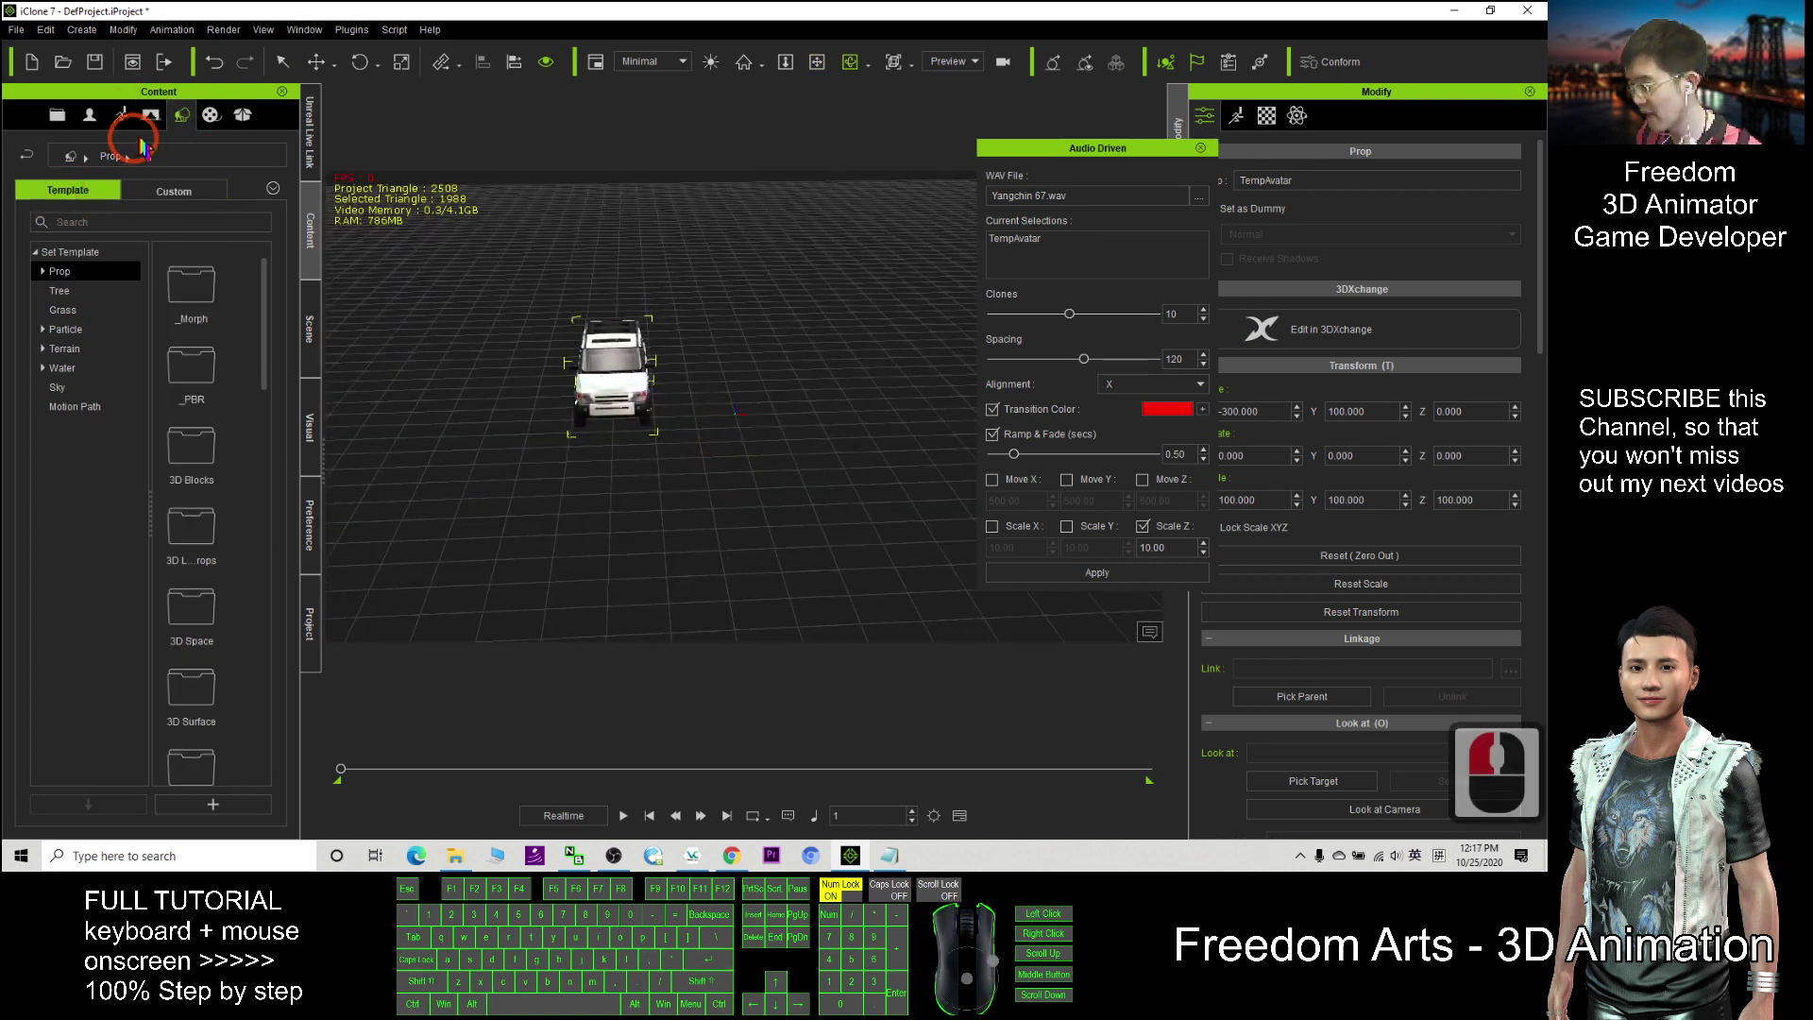
click(54, 273)
mouse_move(264, 321)
mouse_down()
mouse_move(264, 394)
mouse_move(271, 337)
mouse_up()
double_click(191, 420)
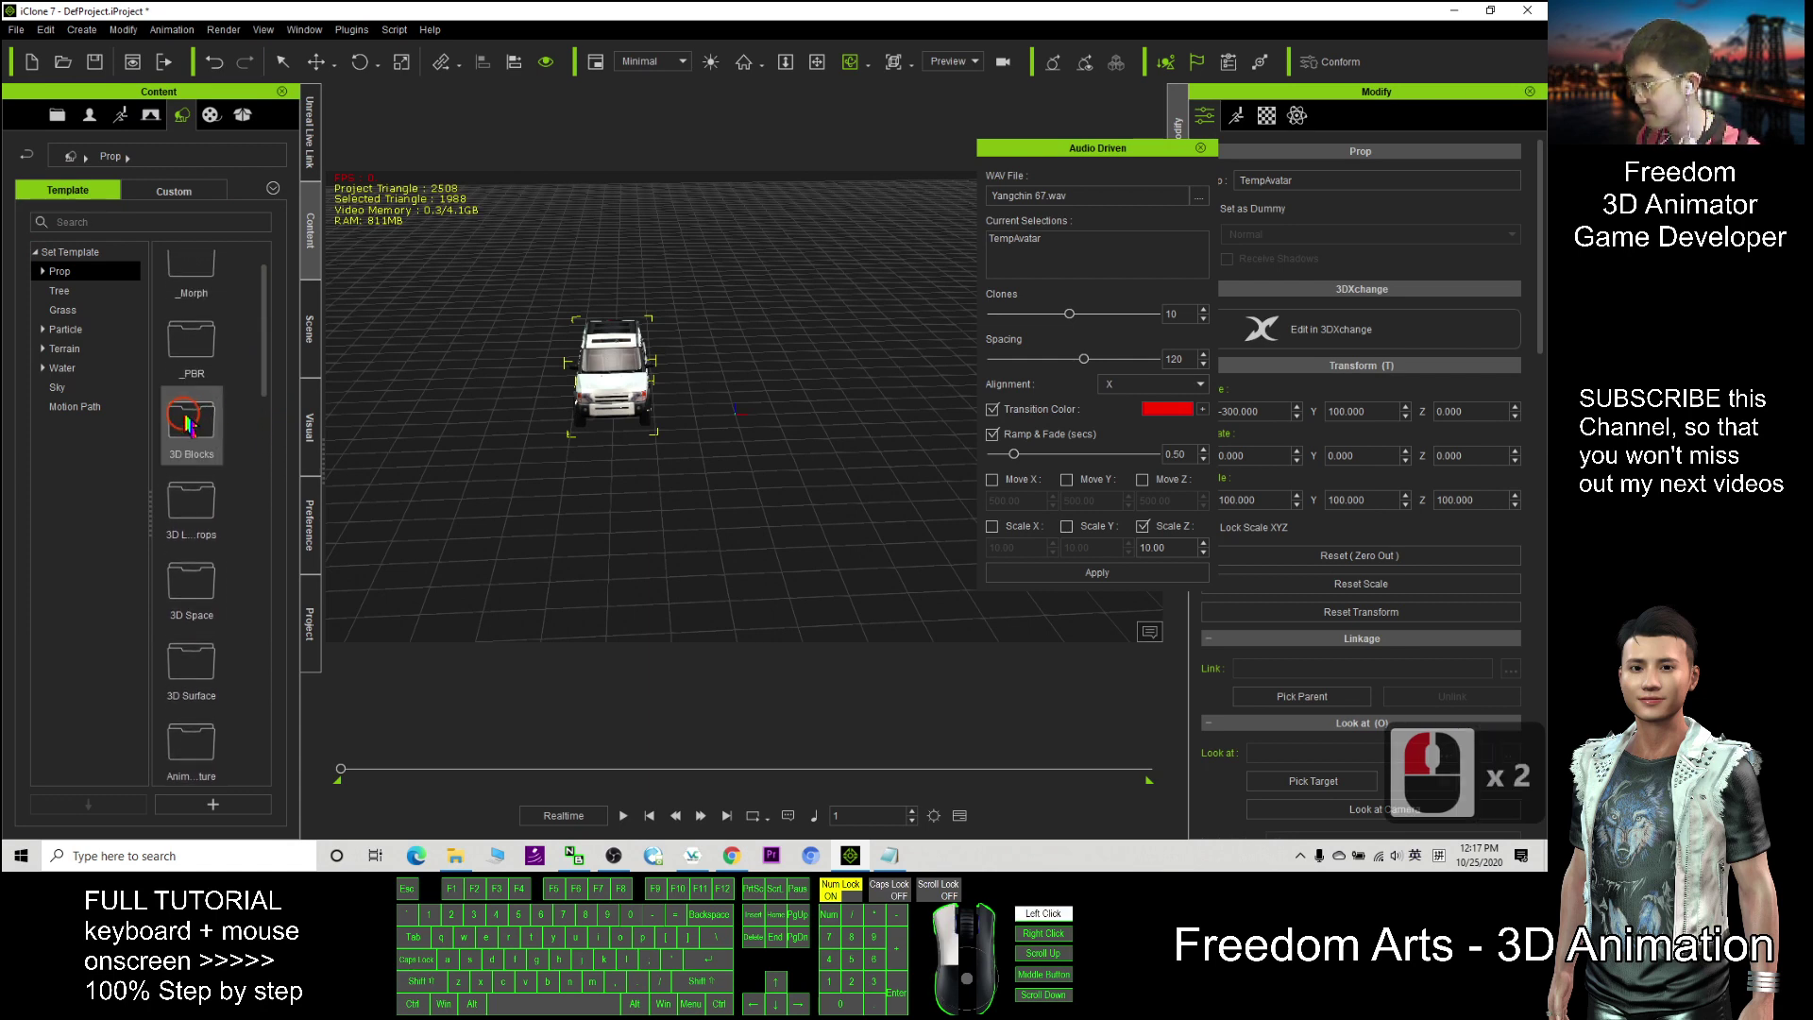
click(561, 305)
drag(271, 298, 300, 425)
drag(190, 436, 515, 534)
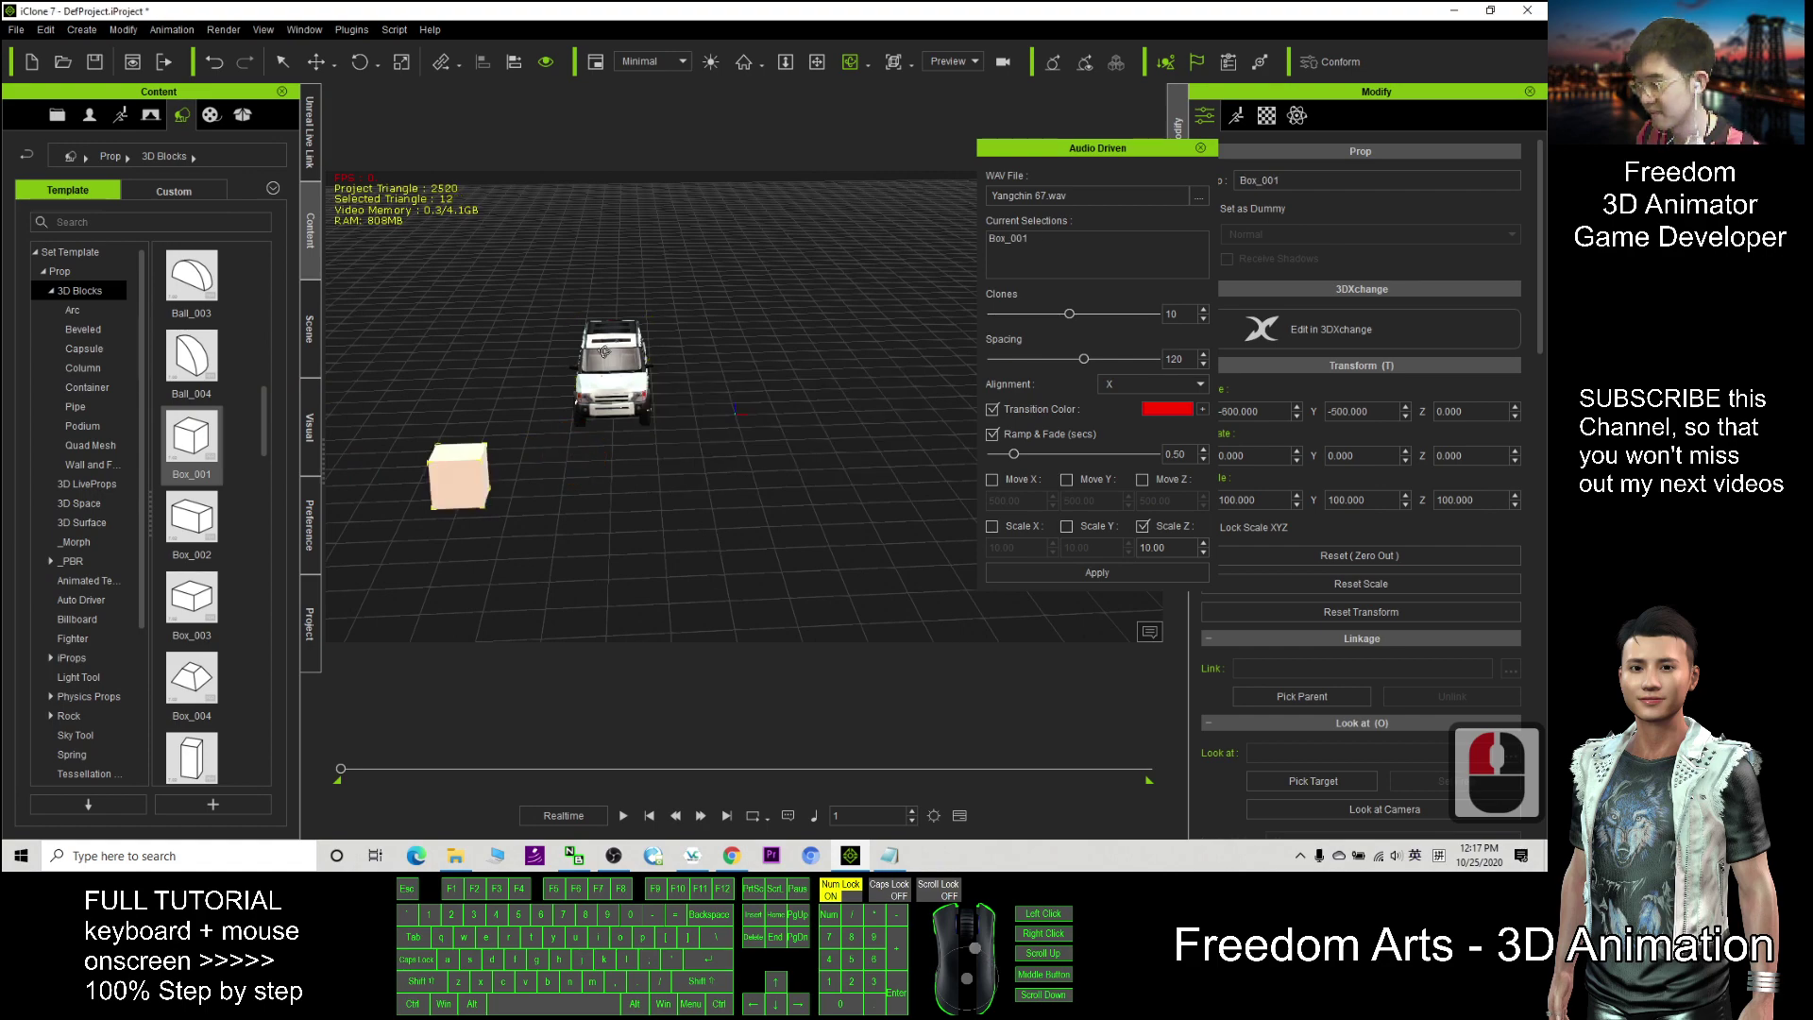
Step: Select the jeep in the scene and pick its TempAvatar entry in Audio Driven's current selections
click(608, 365)
scroll(612, 371, up, 20)
middle_drag(612, 372, 652, 407)
key(c)
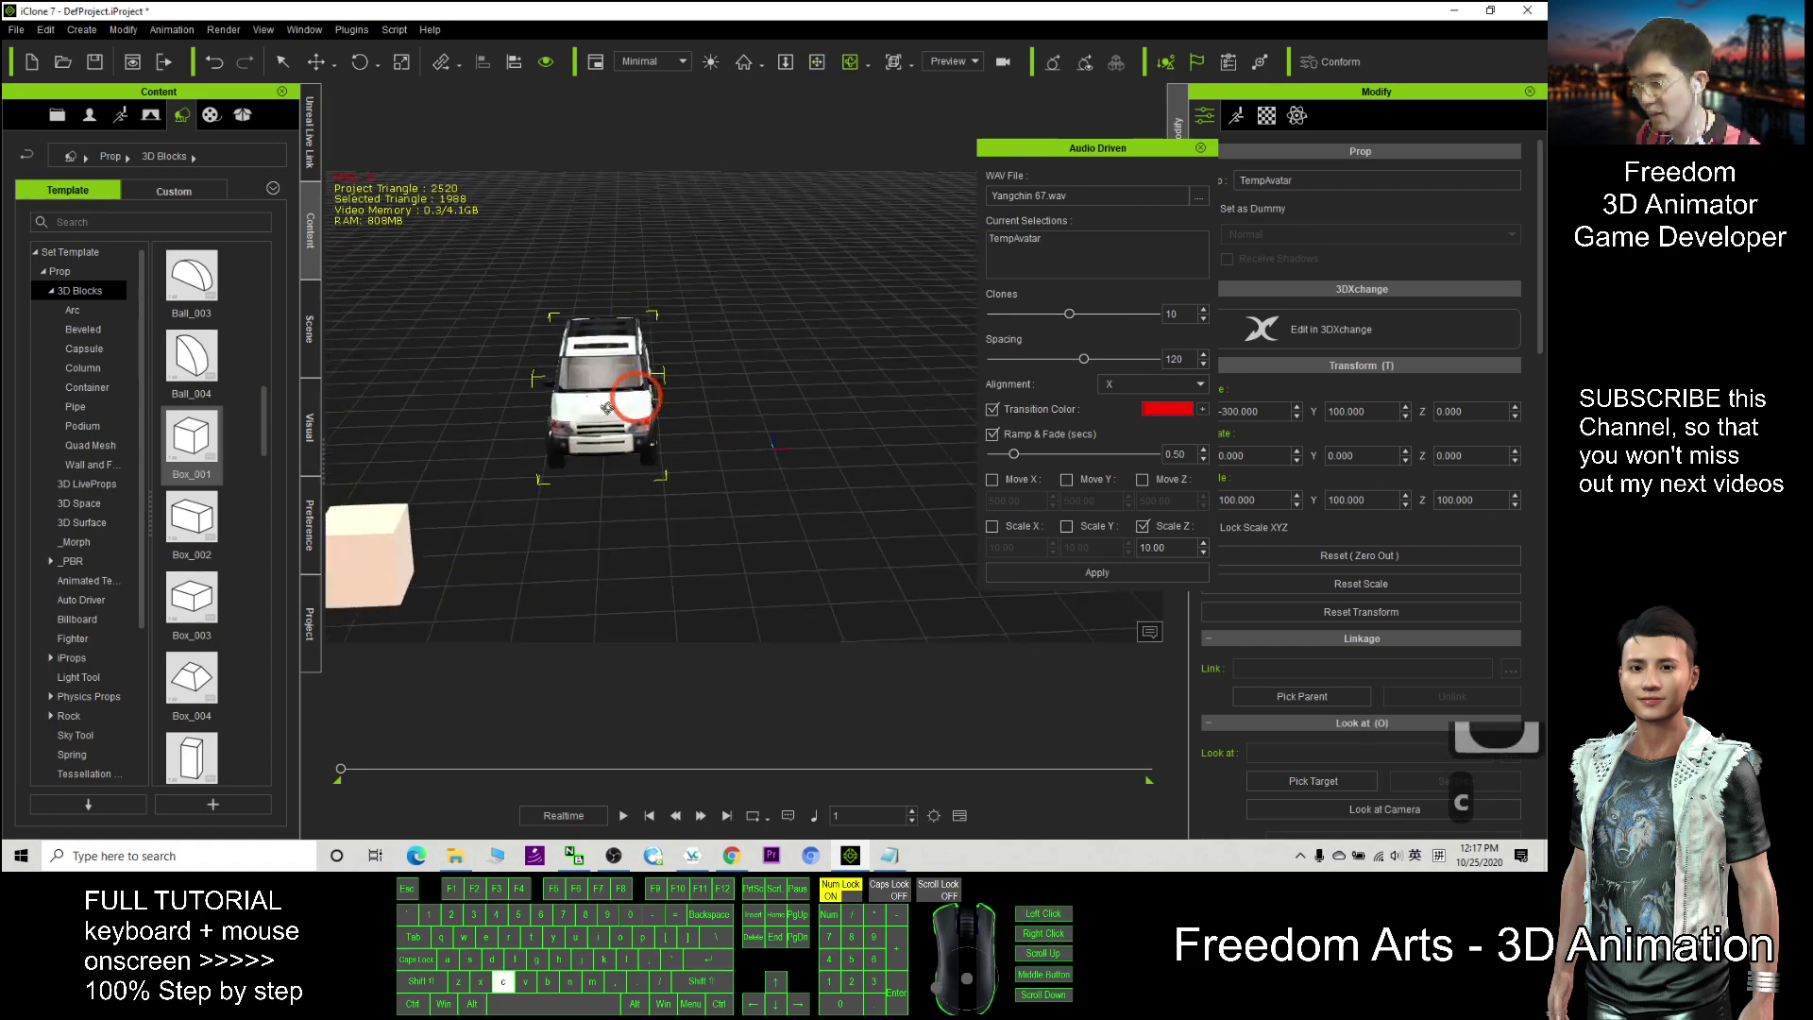
drag(563, 408, 733, 381)
key(x)
key(c)
click(1018, 239)
click(1036, 196)
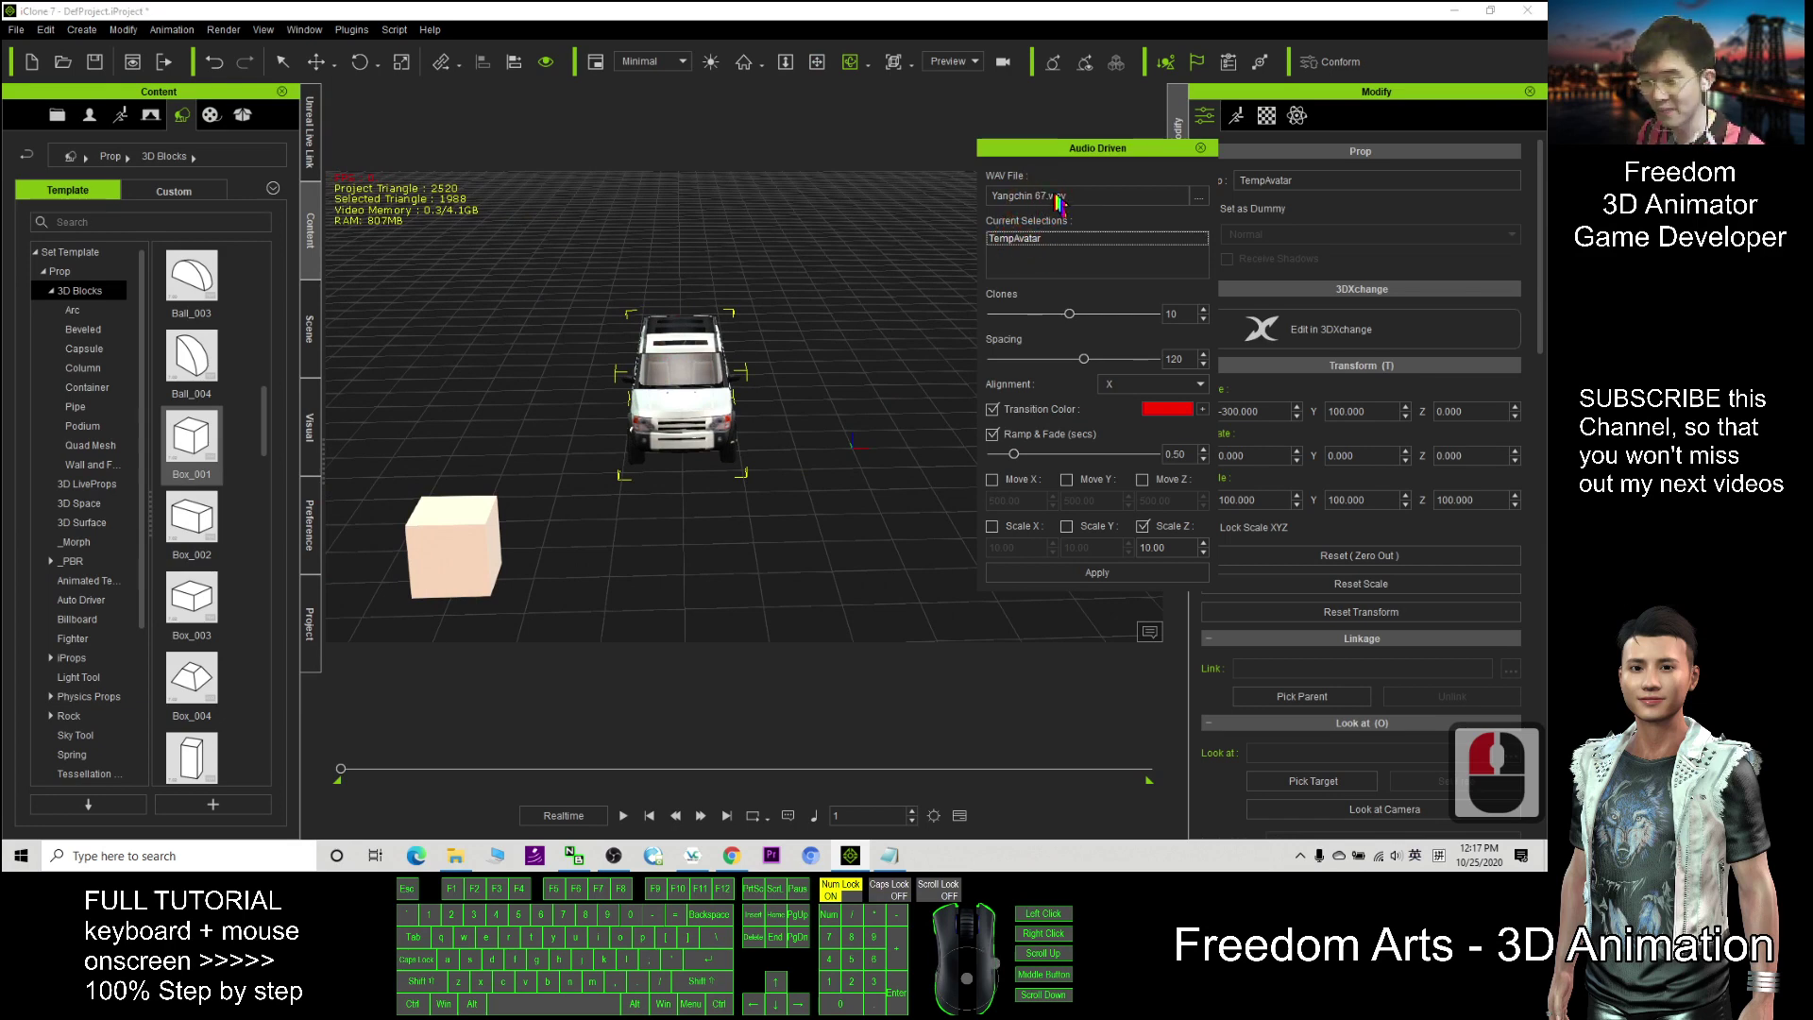
Step: Apply Audio Driven to the jeep with 10 clones, spacing 120, X alignment, red transition color and Scale Z 10
click(680, 400)
drag(805, 378, 718, 397)
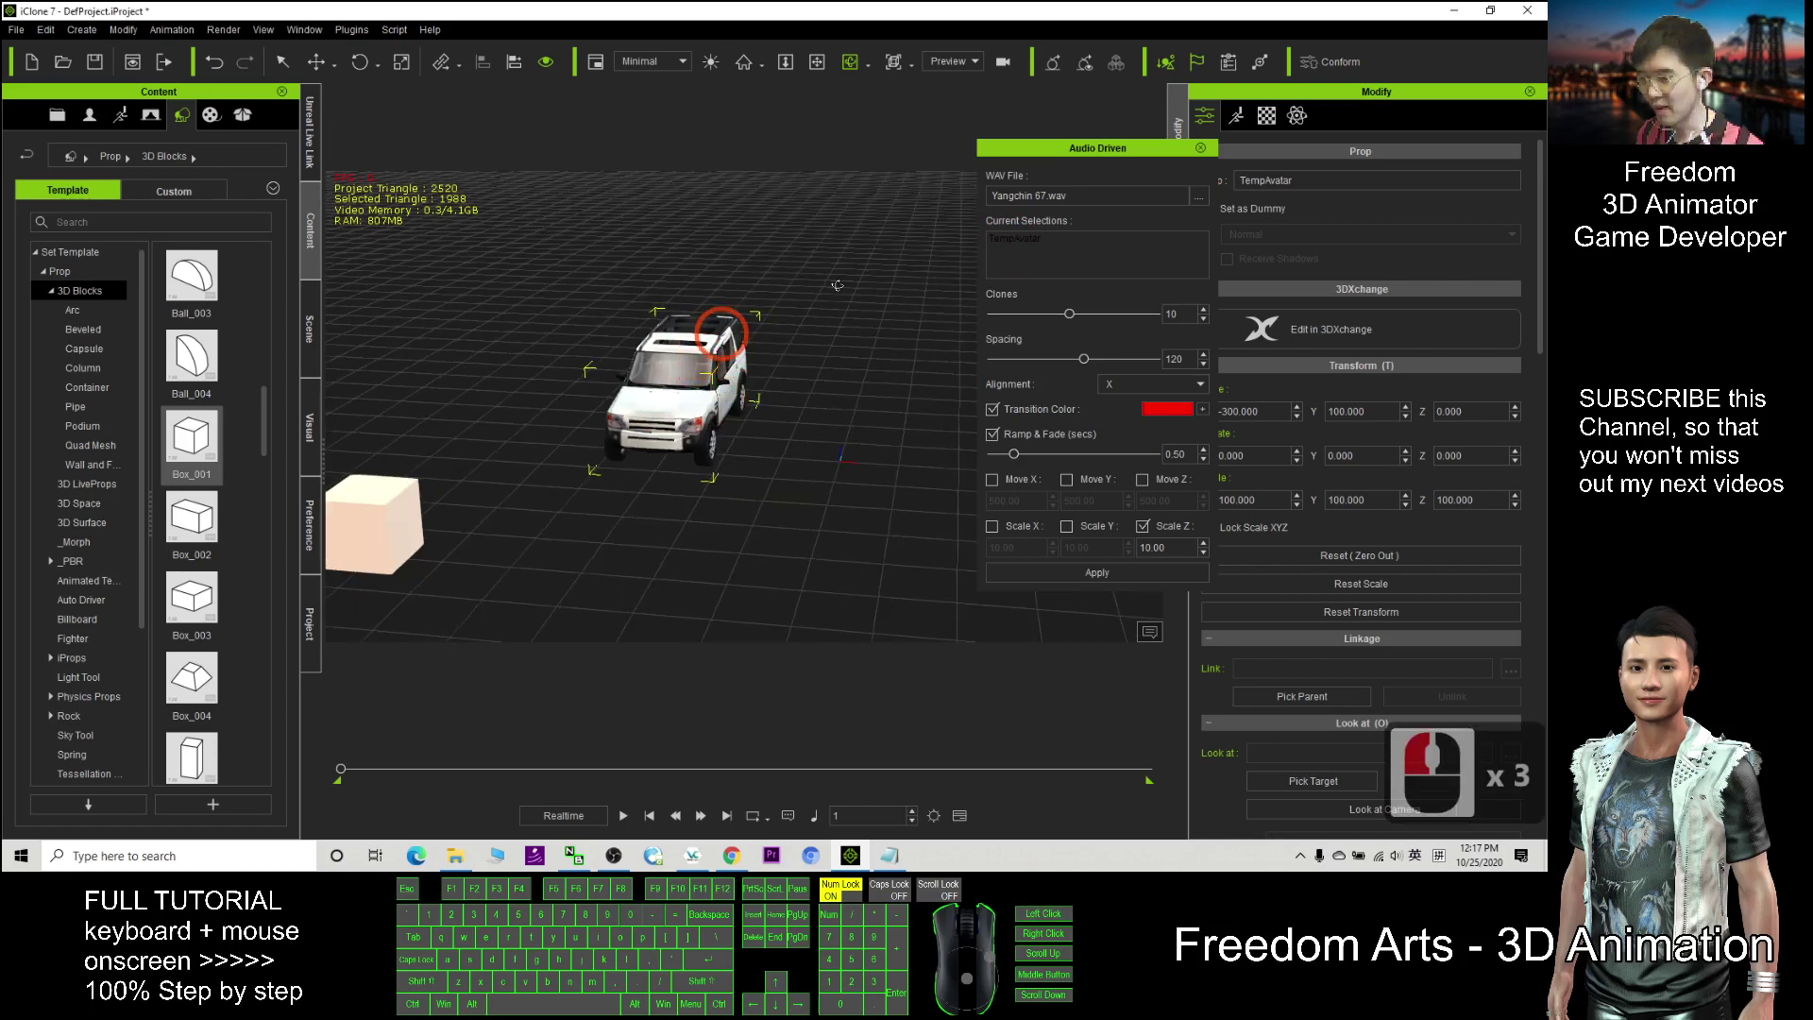
click(1058, 243)
click(1044, 251)
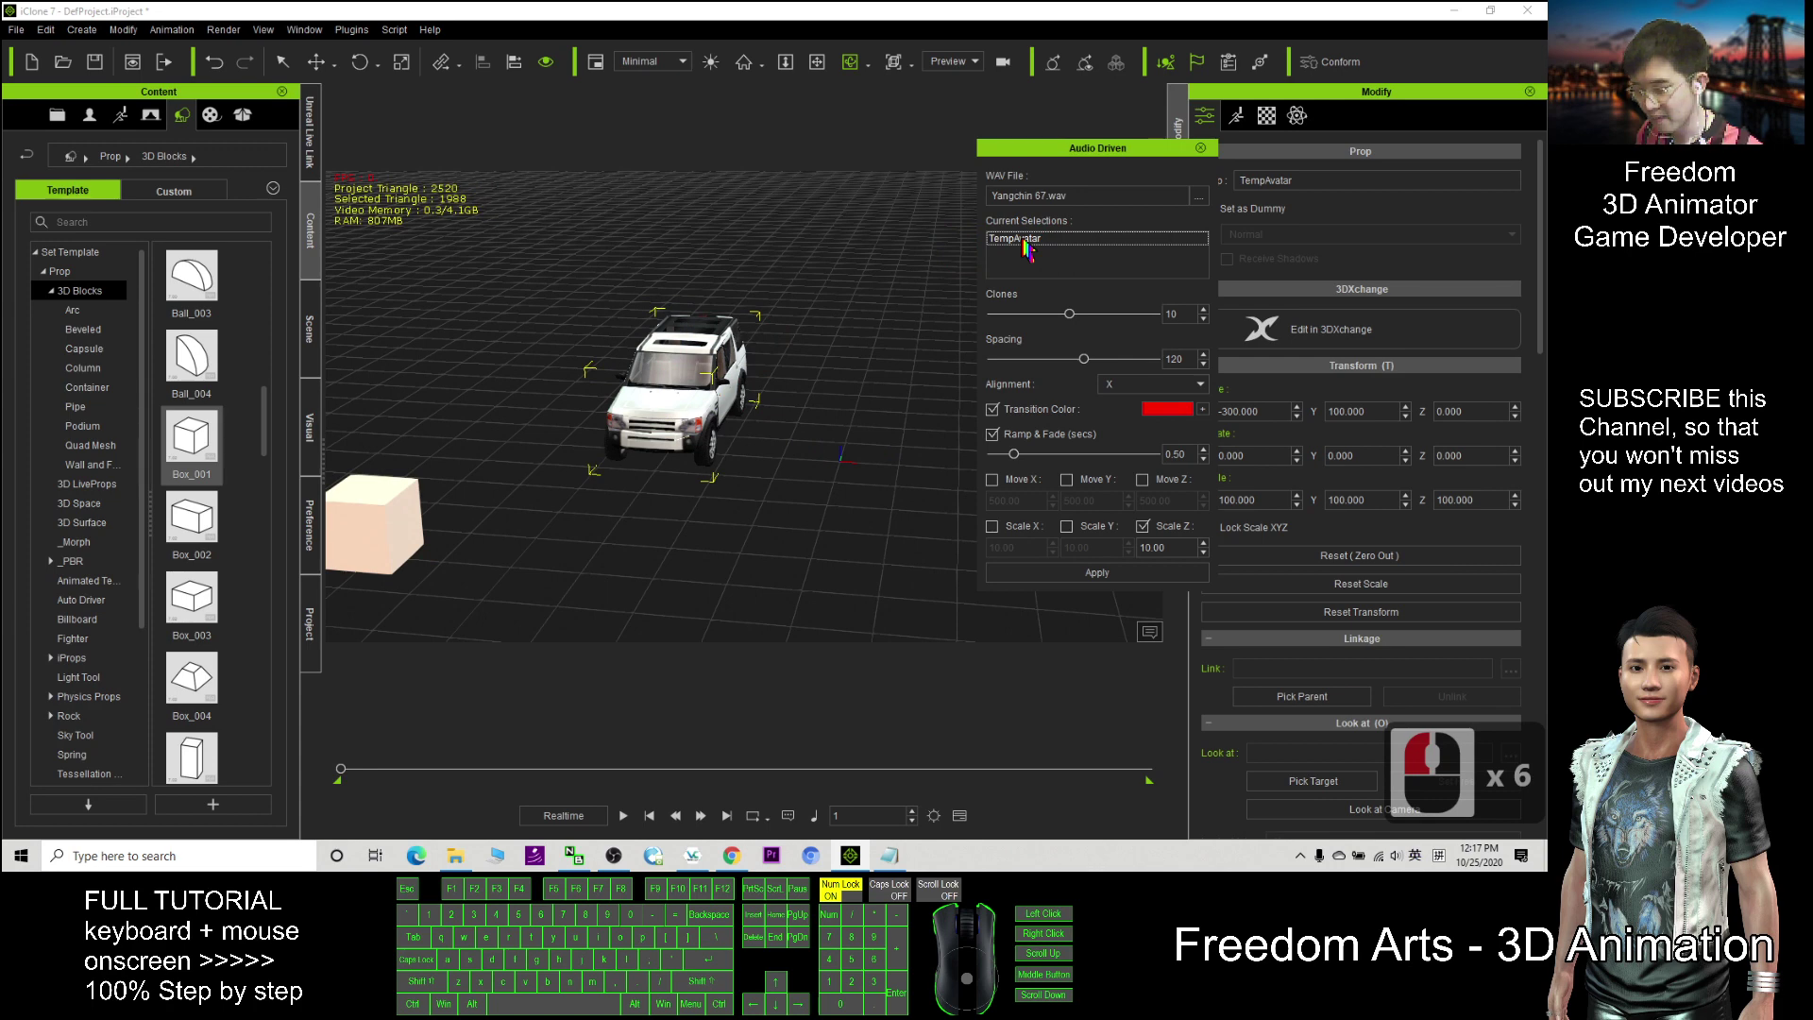
click(1081, 573)
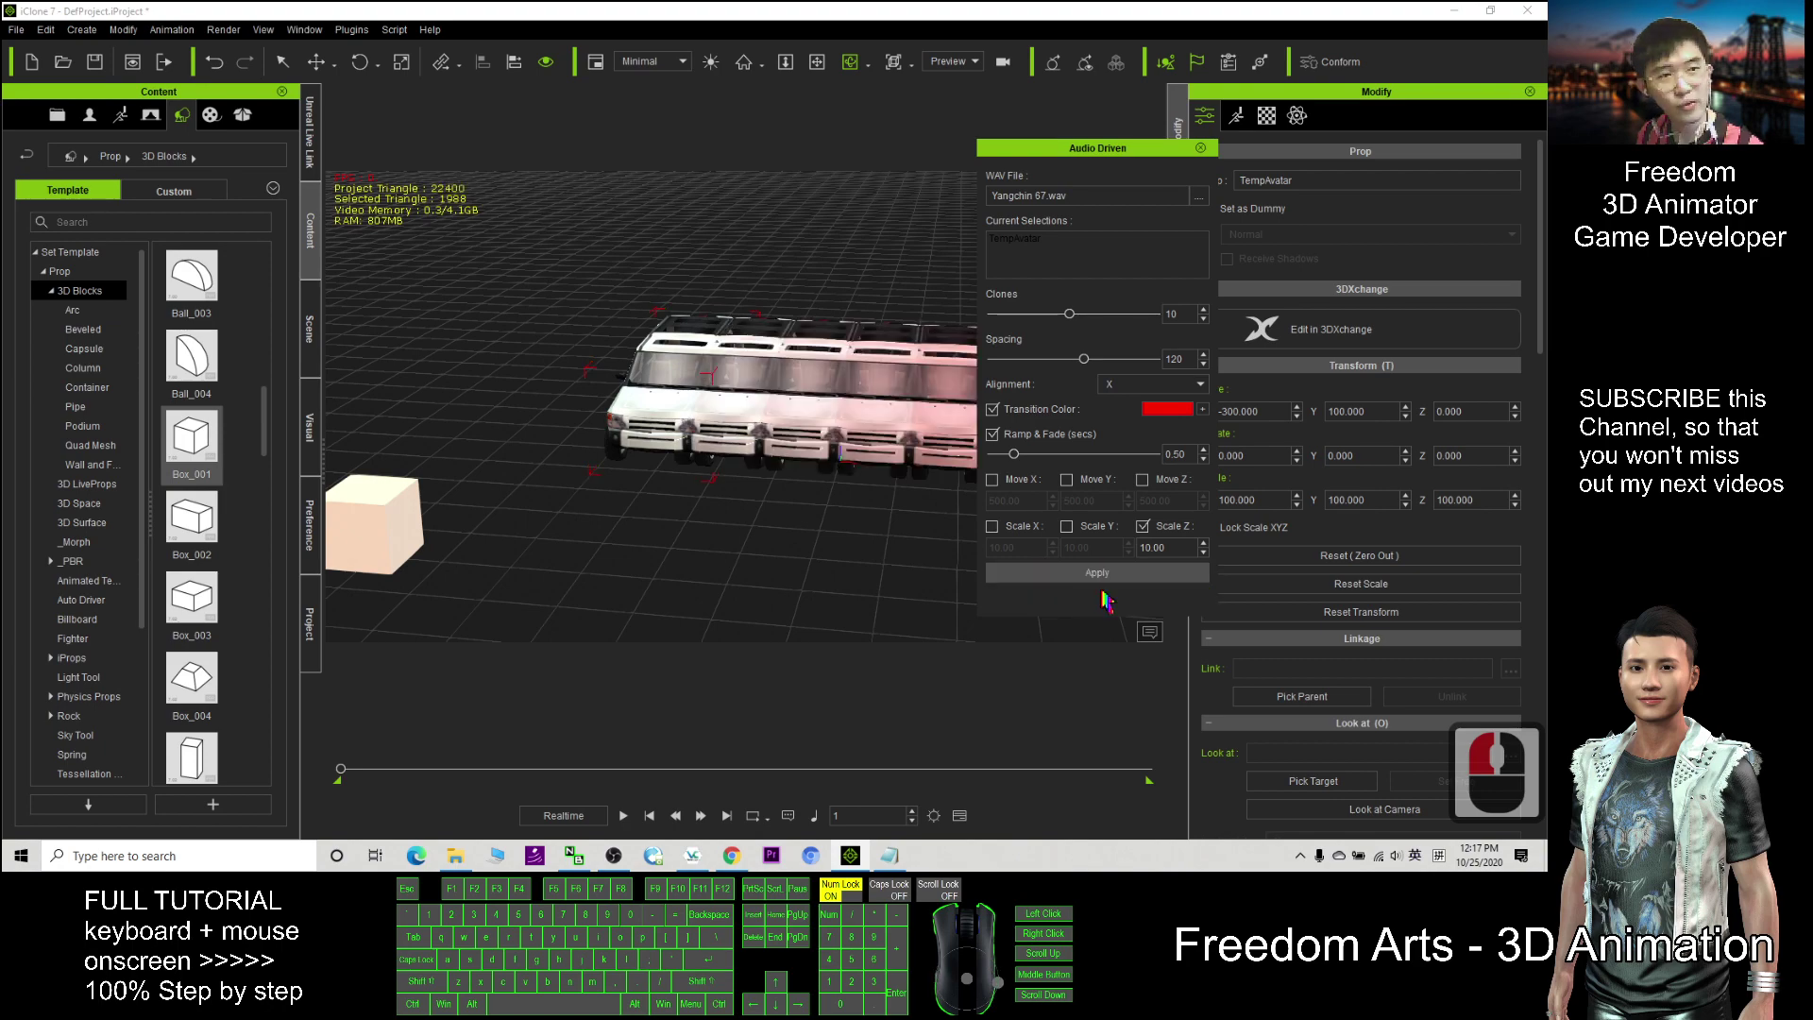
Step: Examine the playing row of jeep clones from several angles, stop playback and return to the first frame
scroll(729, 483, down, 9)
key(x)
drag(727, 485, 643, 508)
key(c)
drag(643, 508, 709, 510)
scroll(718, 508, down, 11)
key(c)
drag(822, 494, 813, 546)
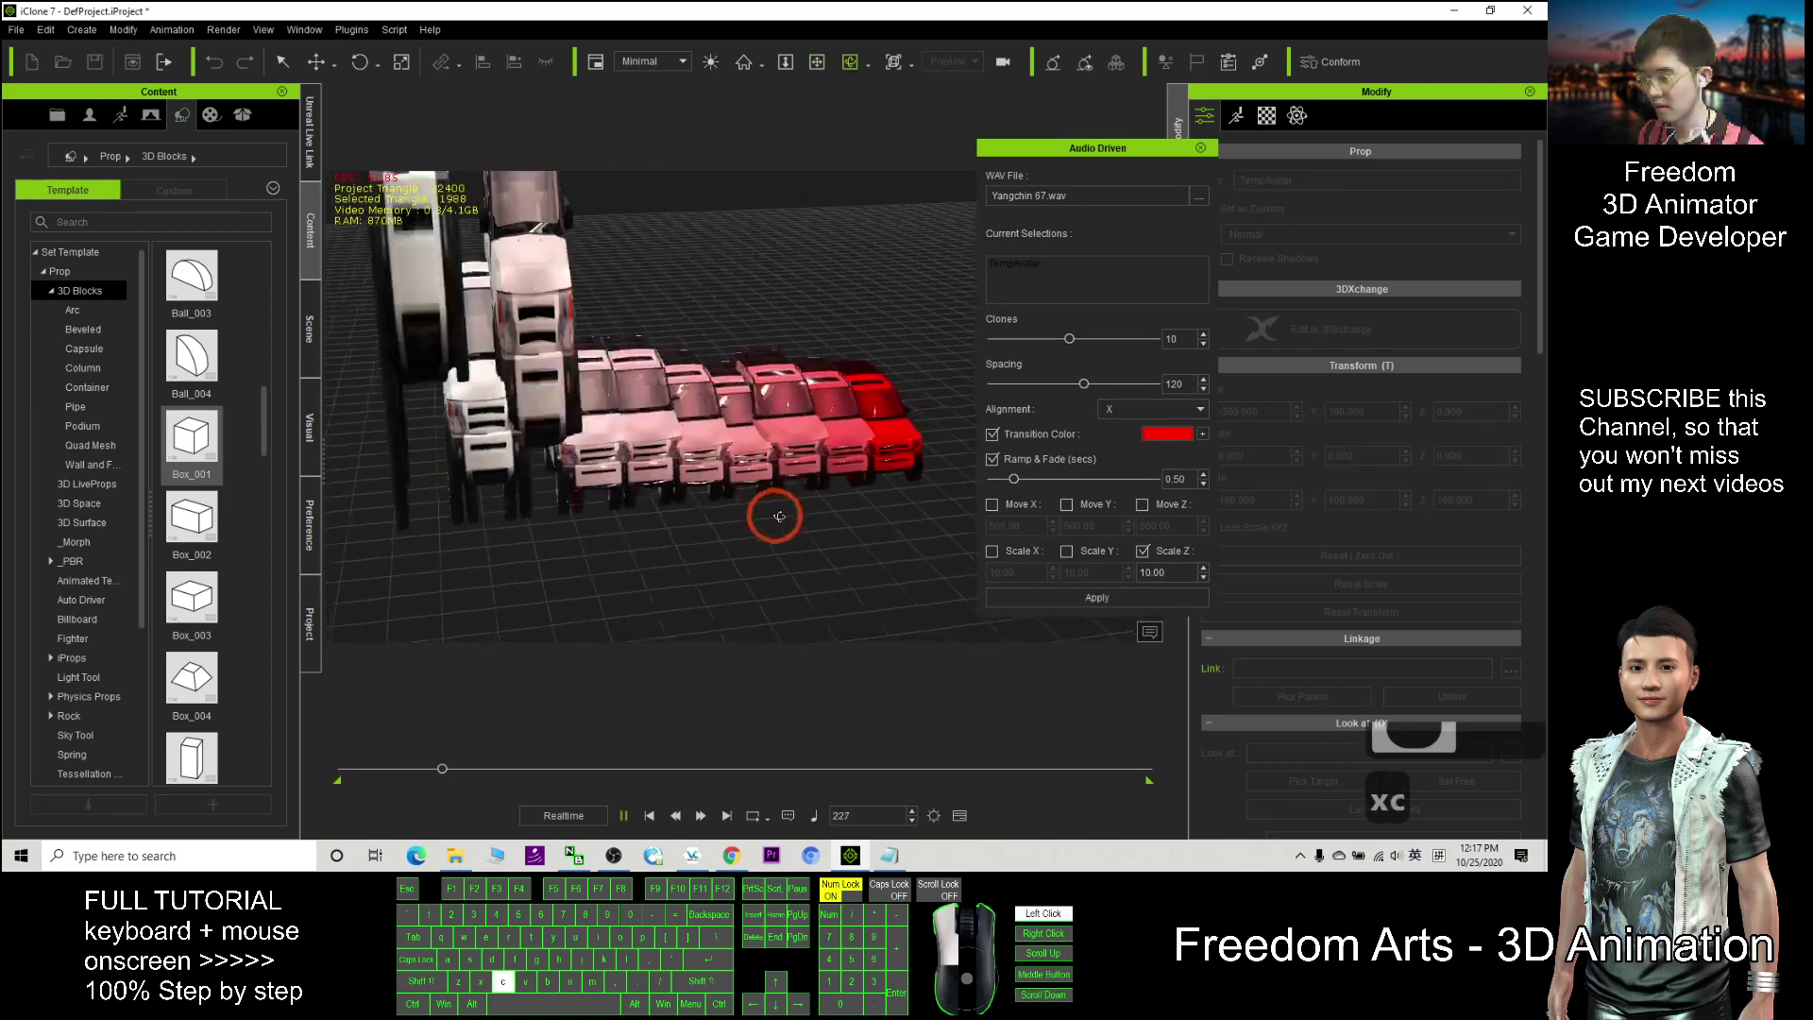
key(x)
click(754, 605)
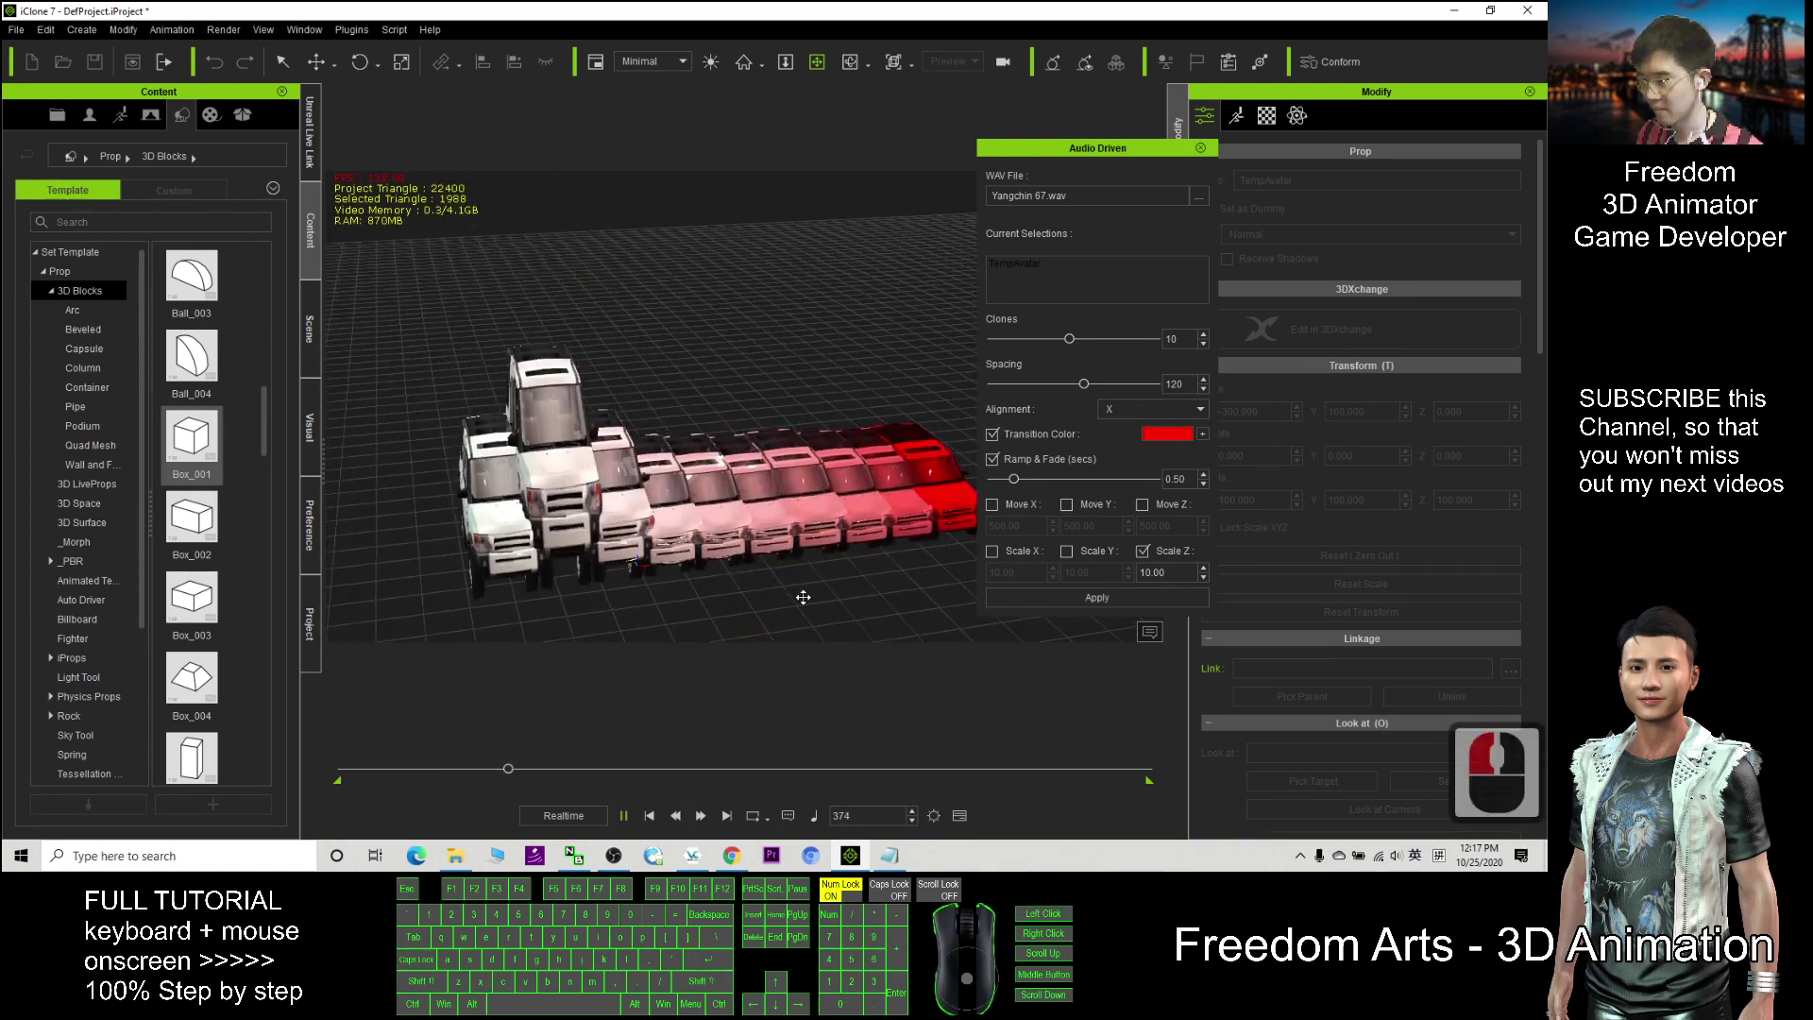
key(space)
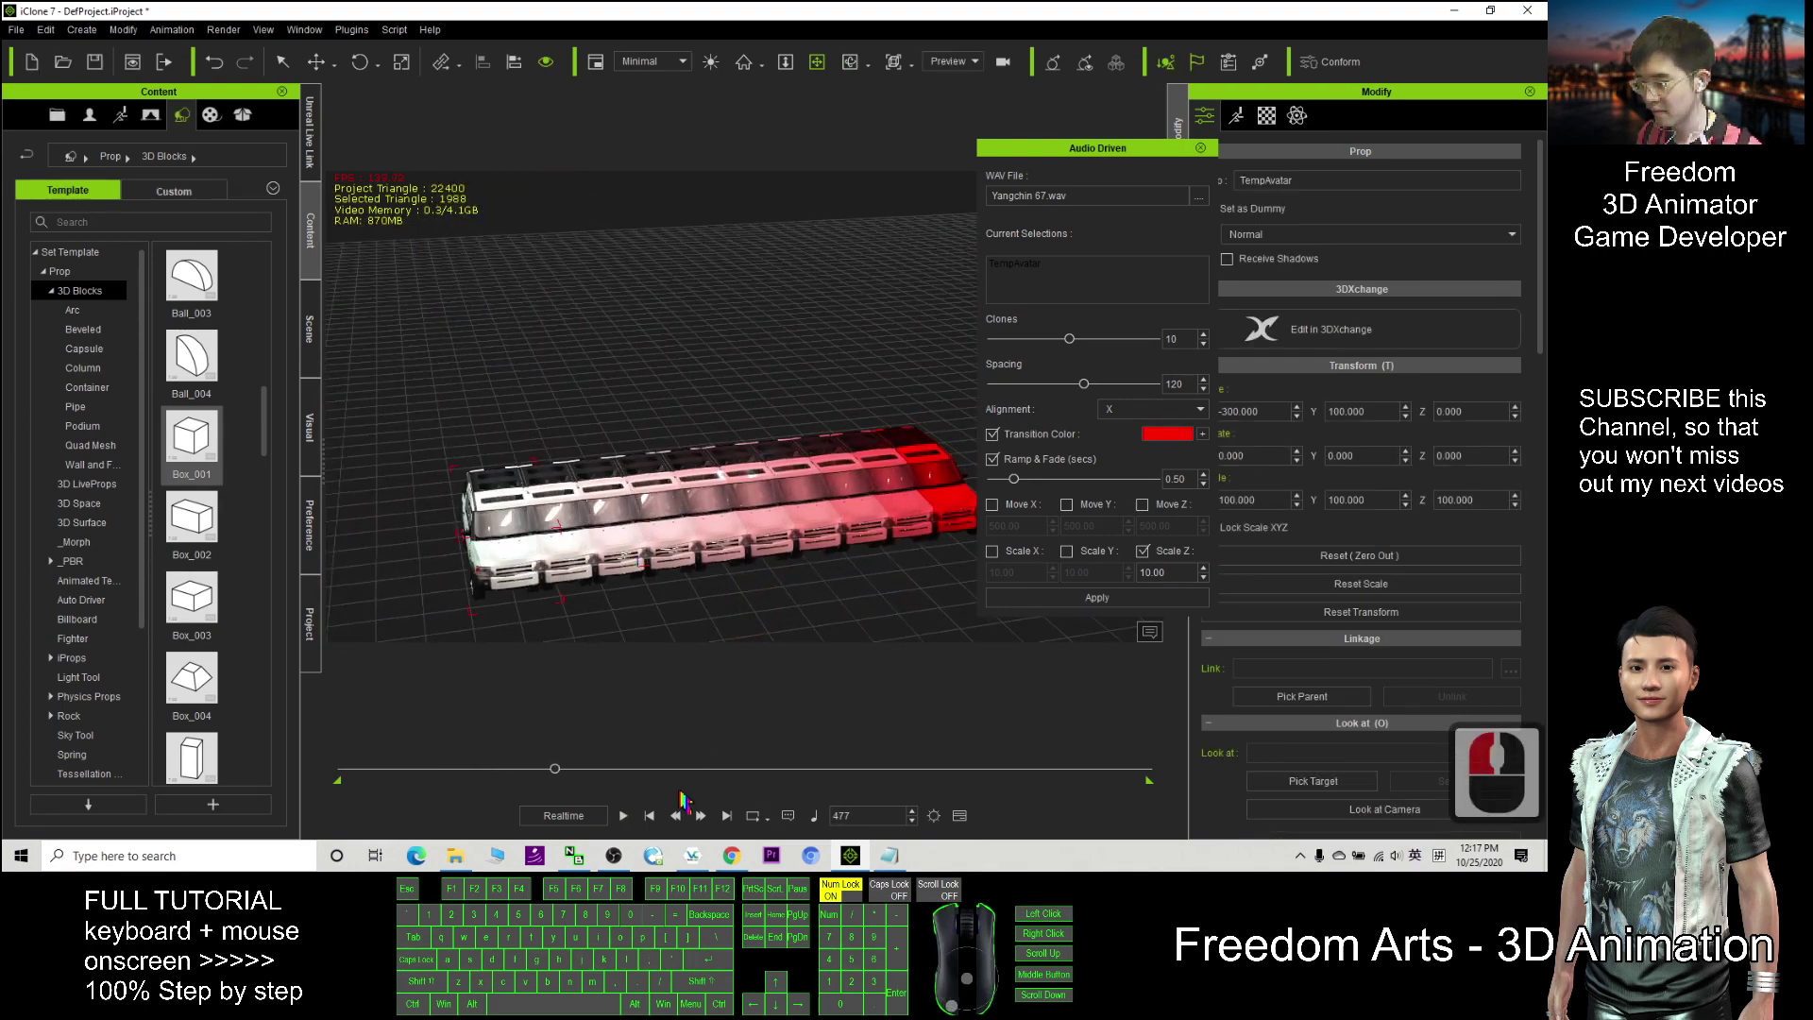
click(649, 816)
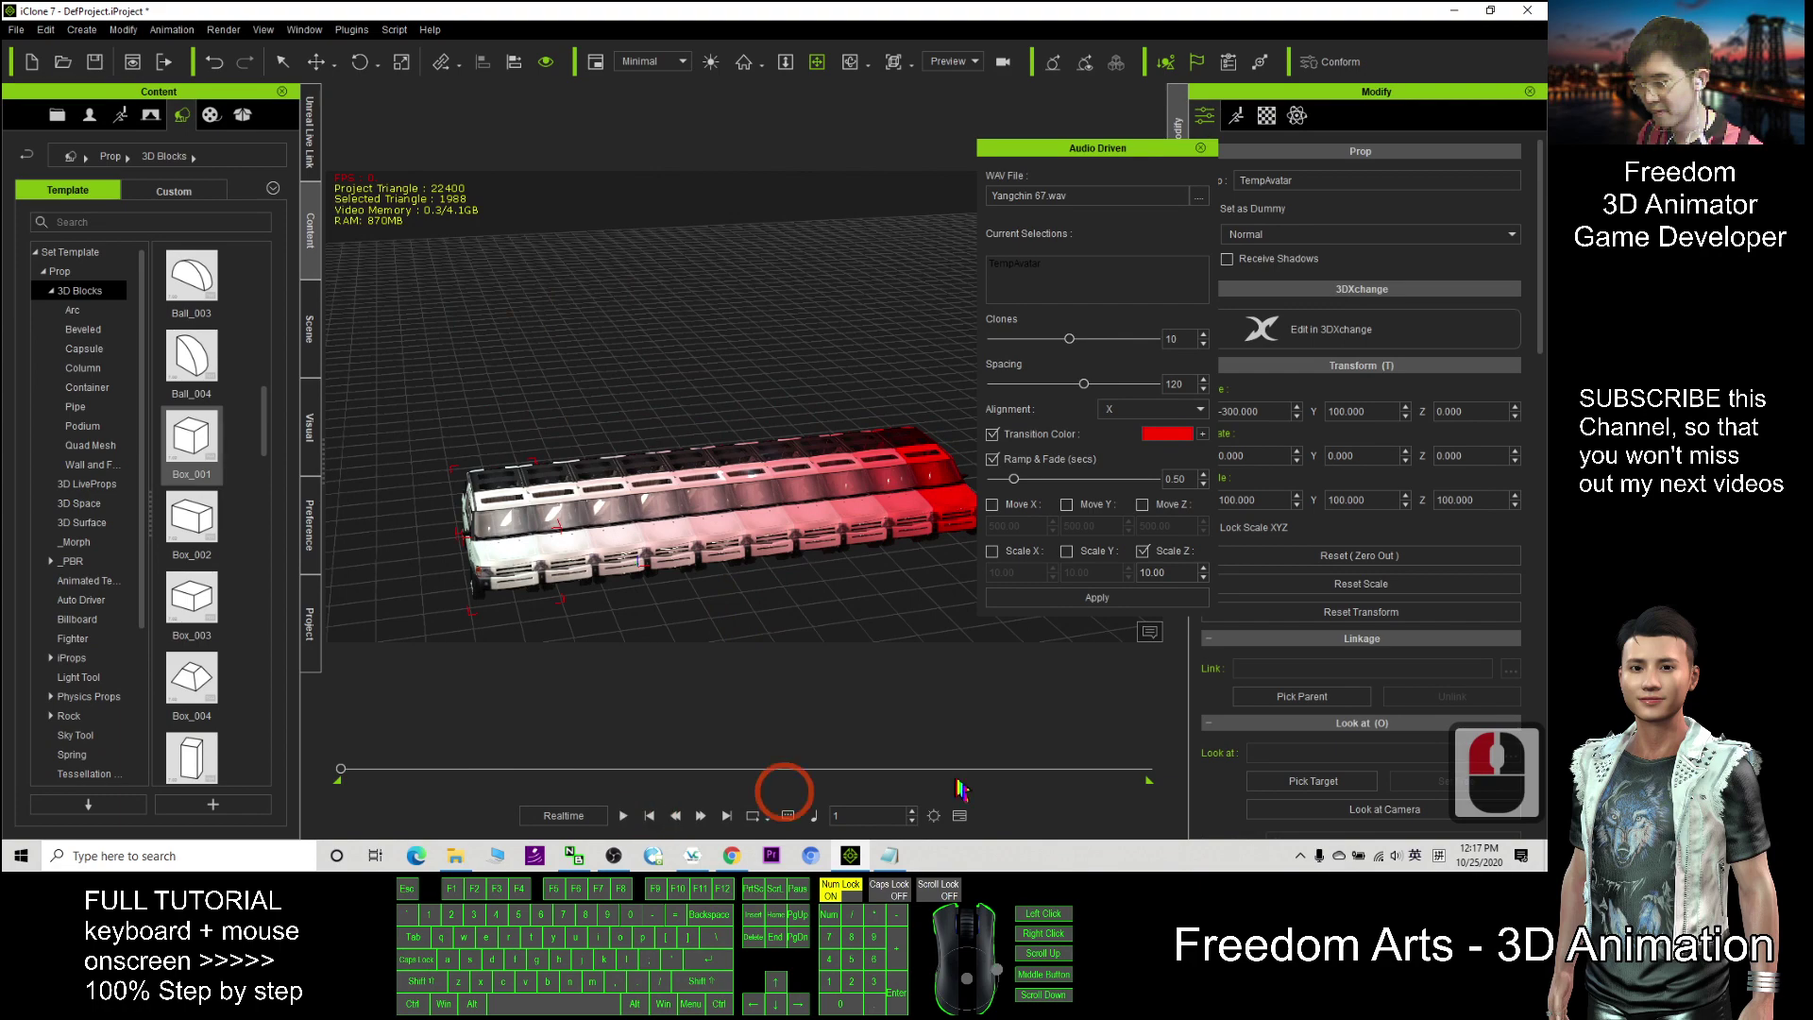
Step: Bring up the speaker volume control, replay the jeep animation with sound, and return to the first frame
click(1395, 855)
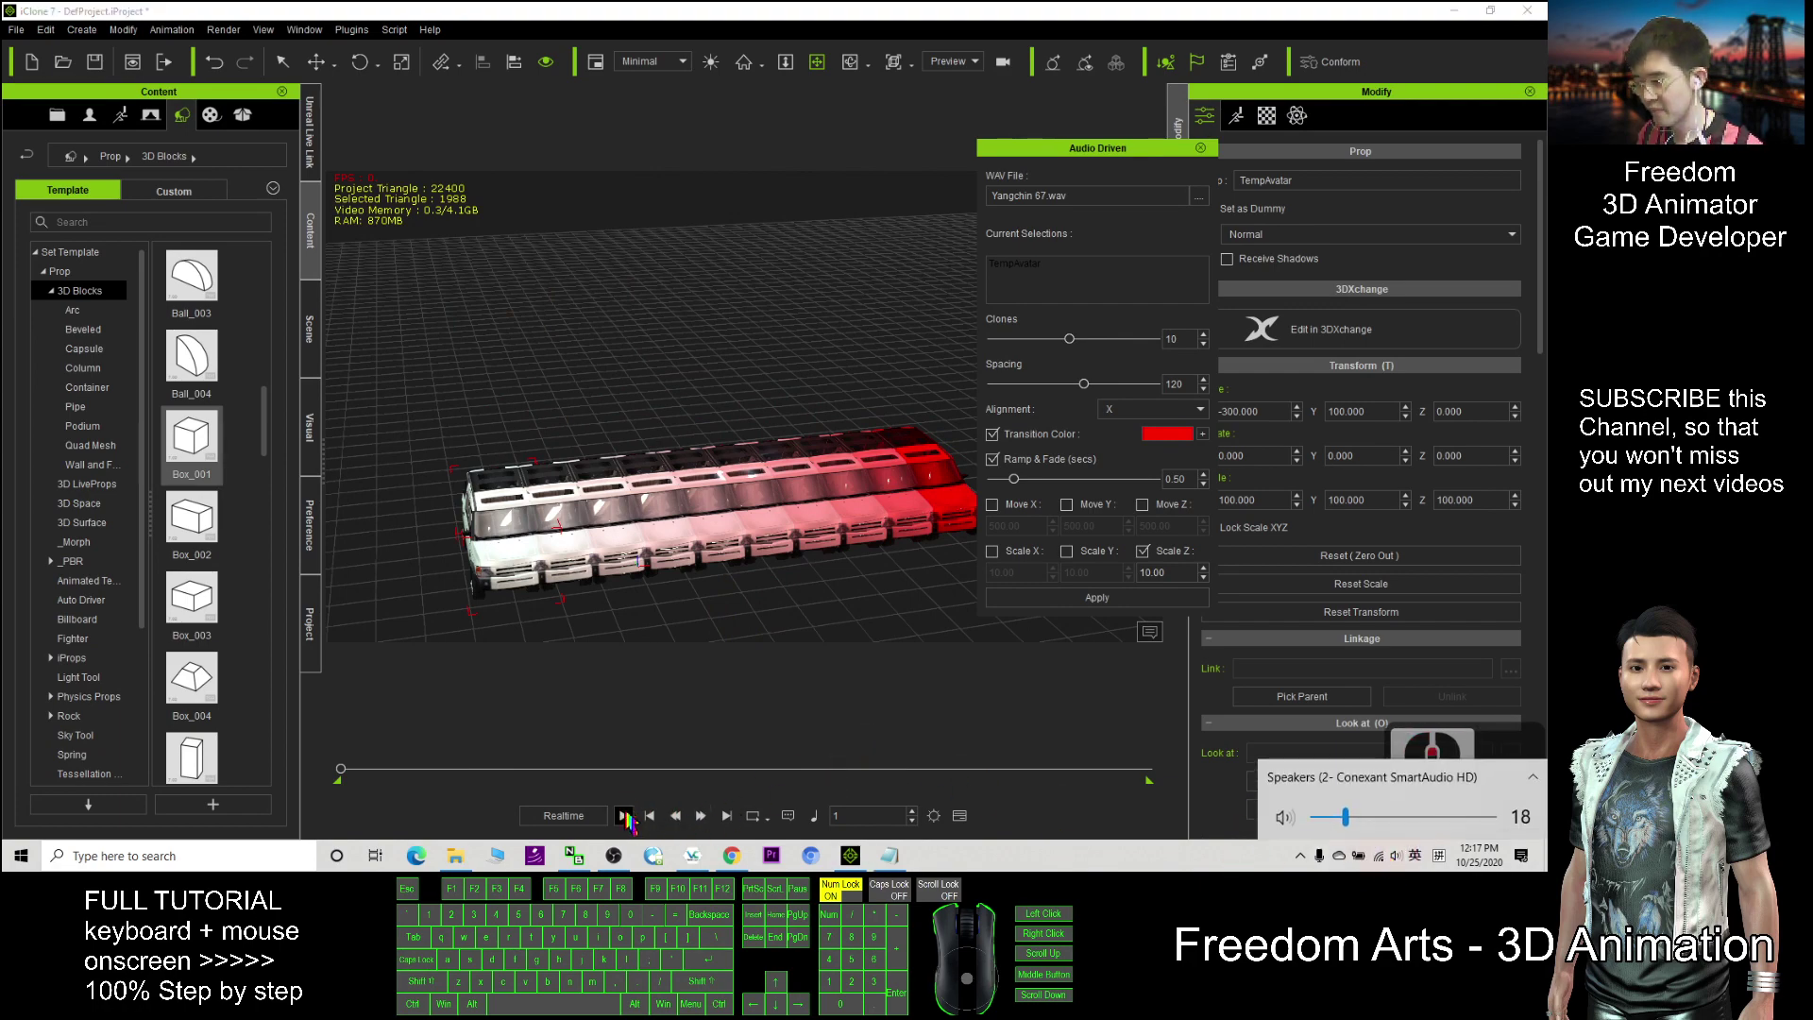
click(622, 815)
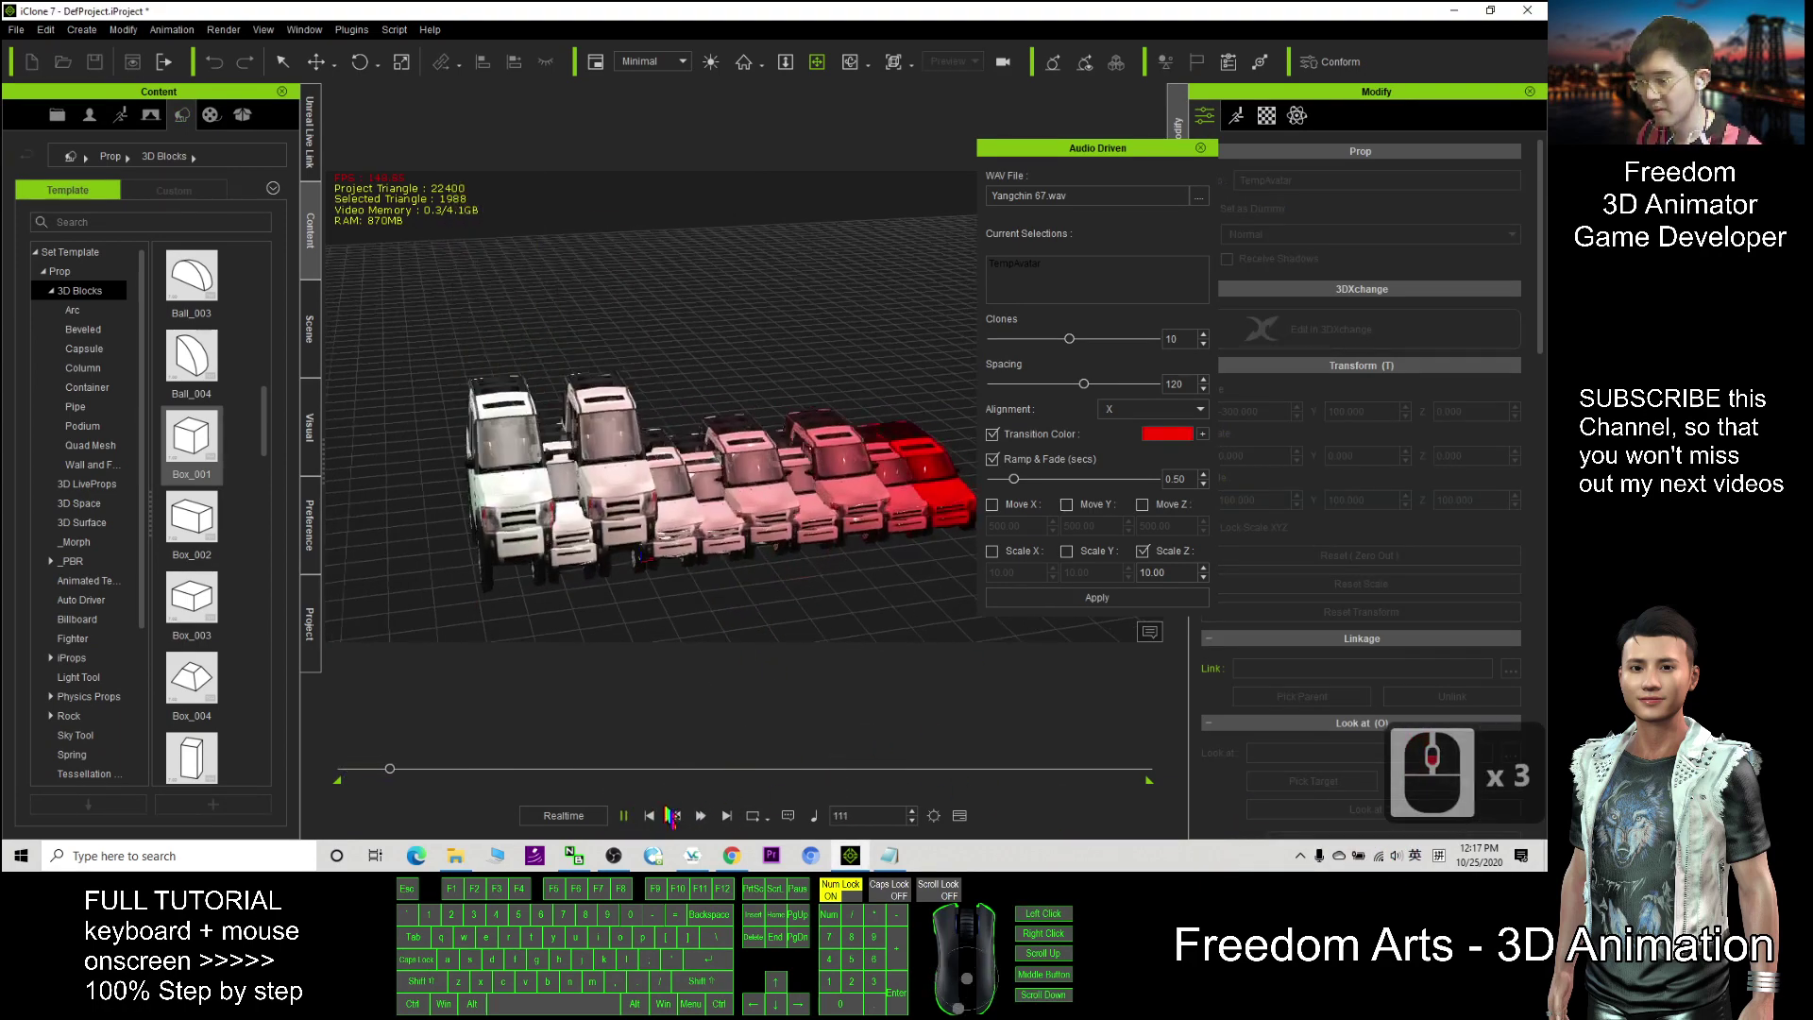
click(623, 815)
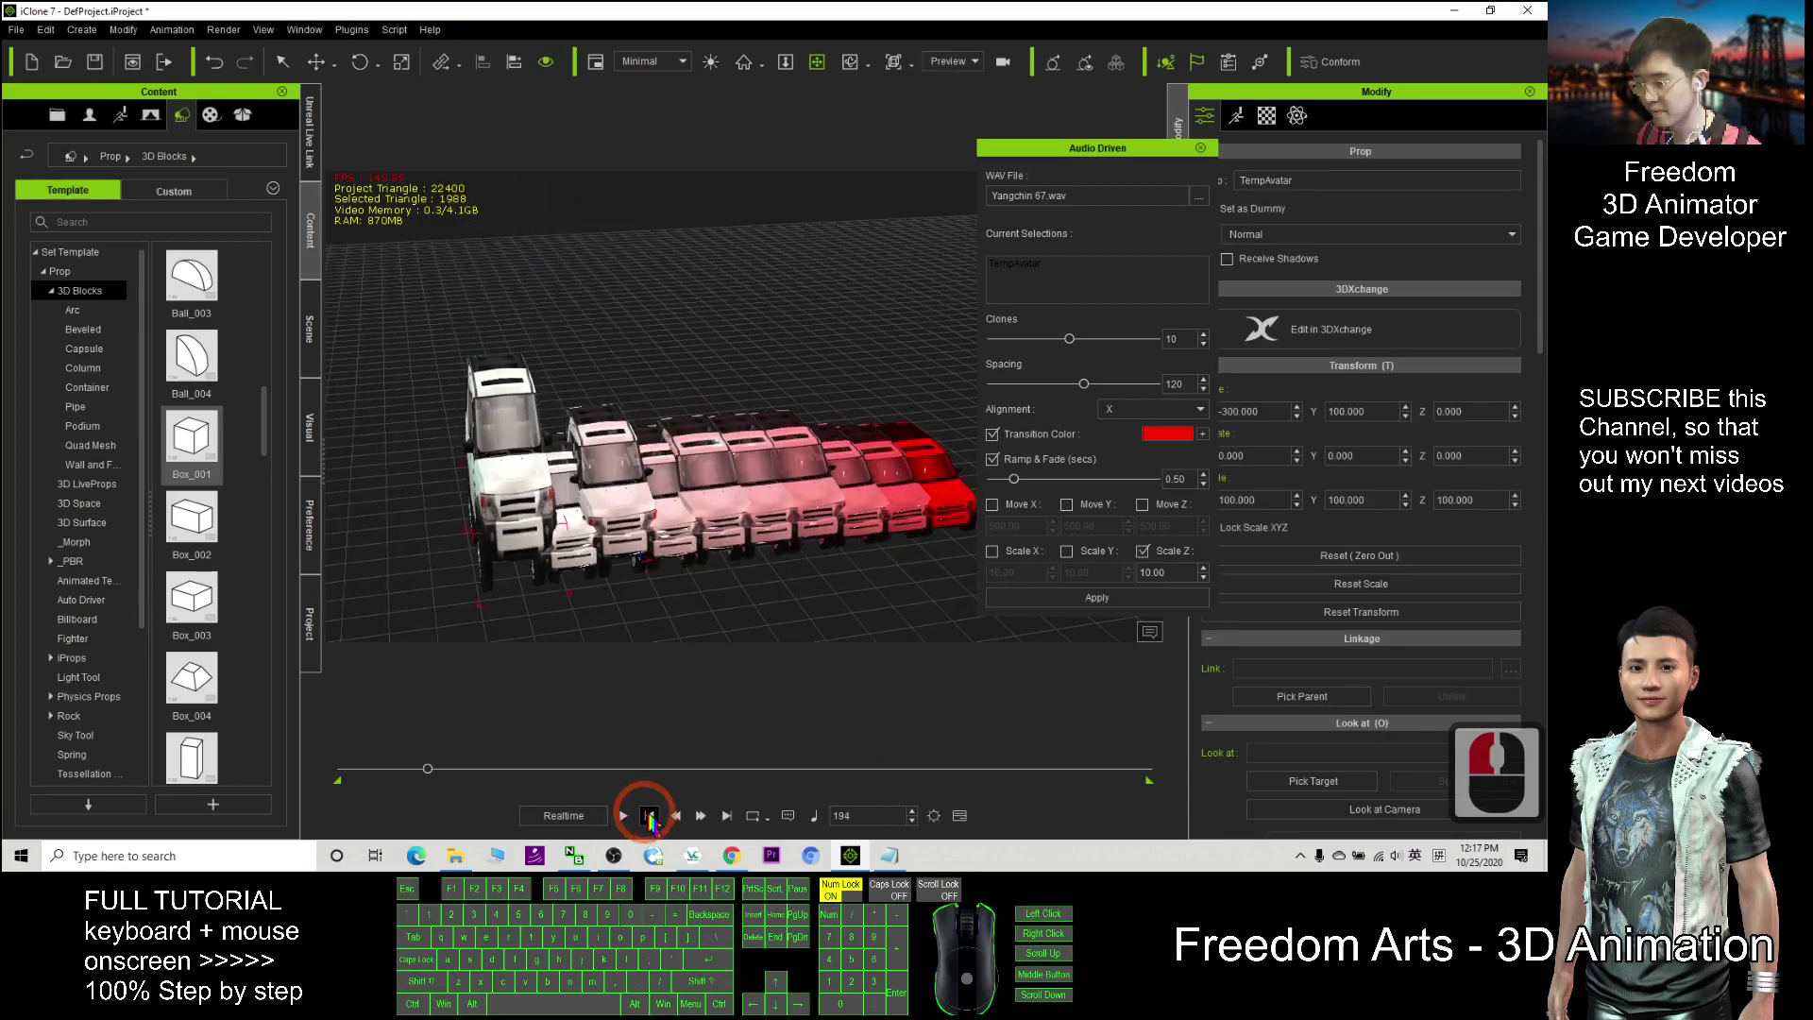
click(650, 816)
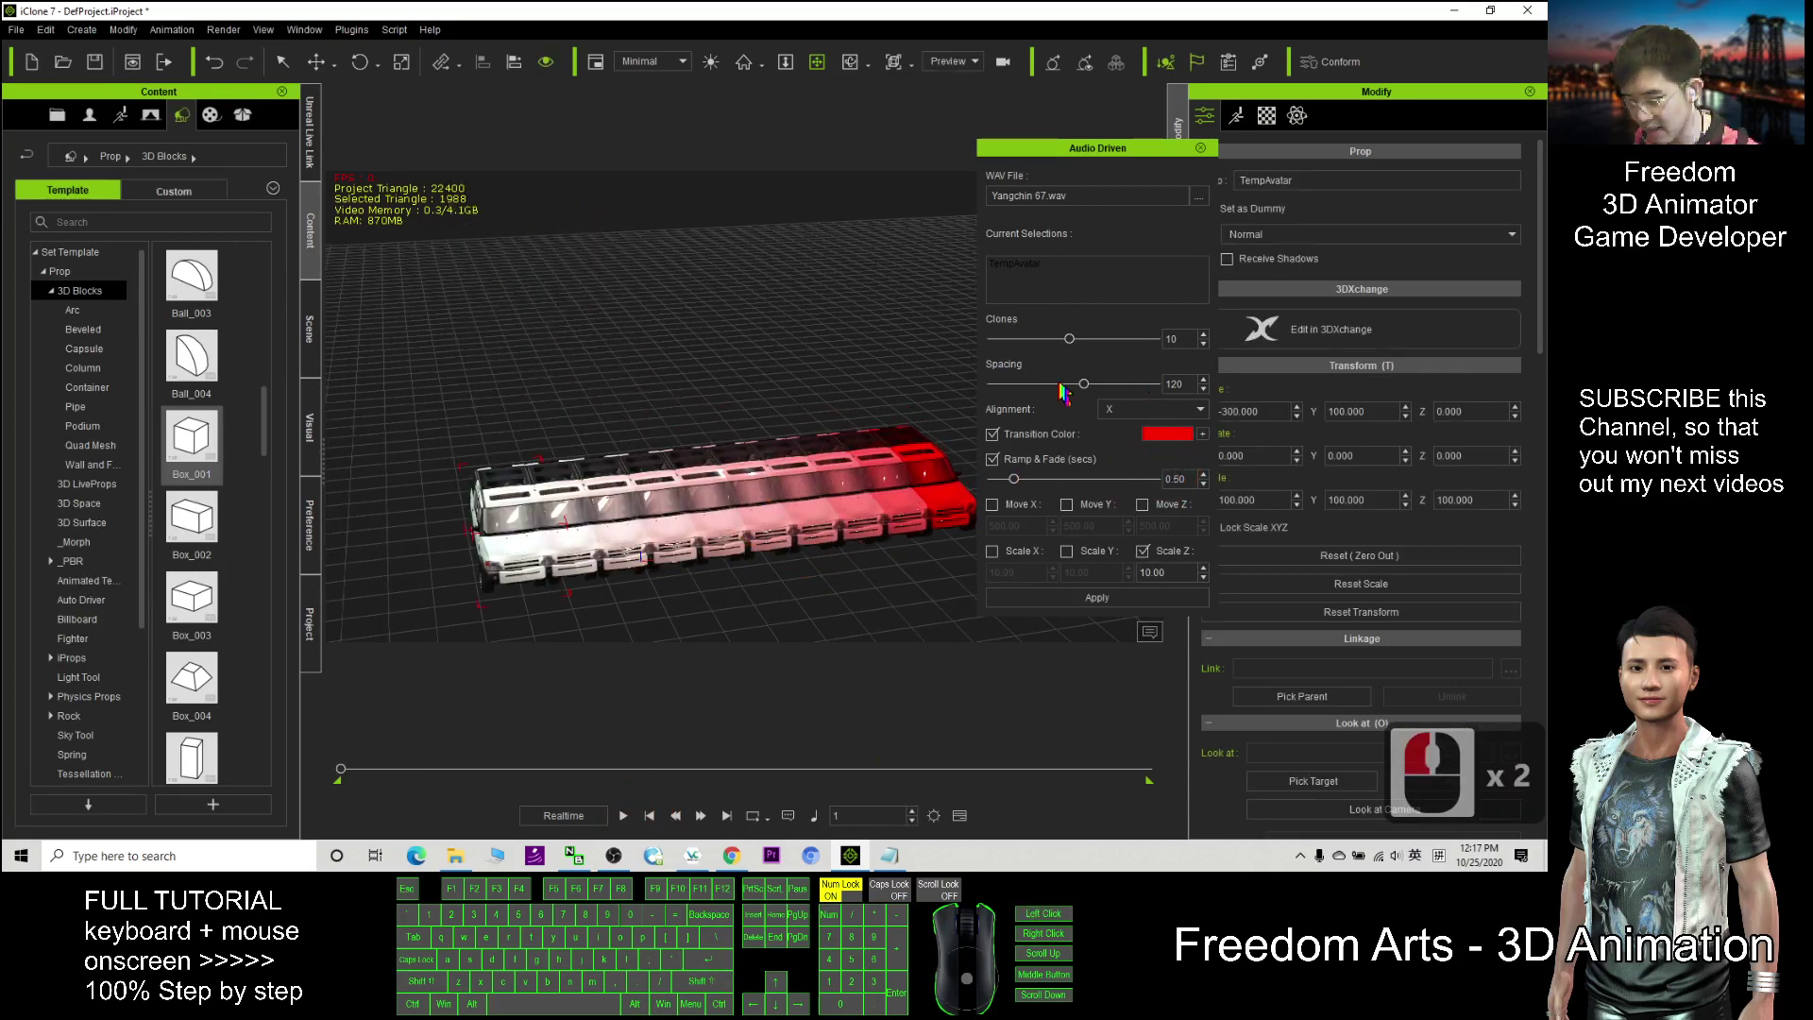
Step: Set Audio Driven to 7 clones, spacing 303 and a light green transition color, and apply it to the jeep
drag(1086, 385, 1045, 342)
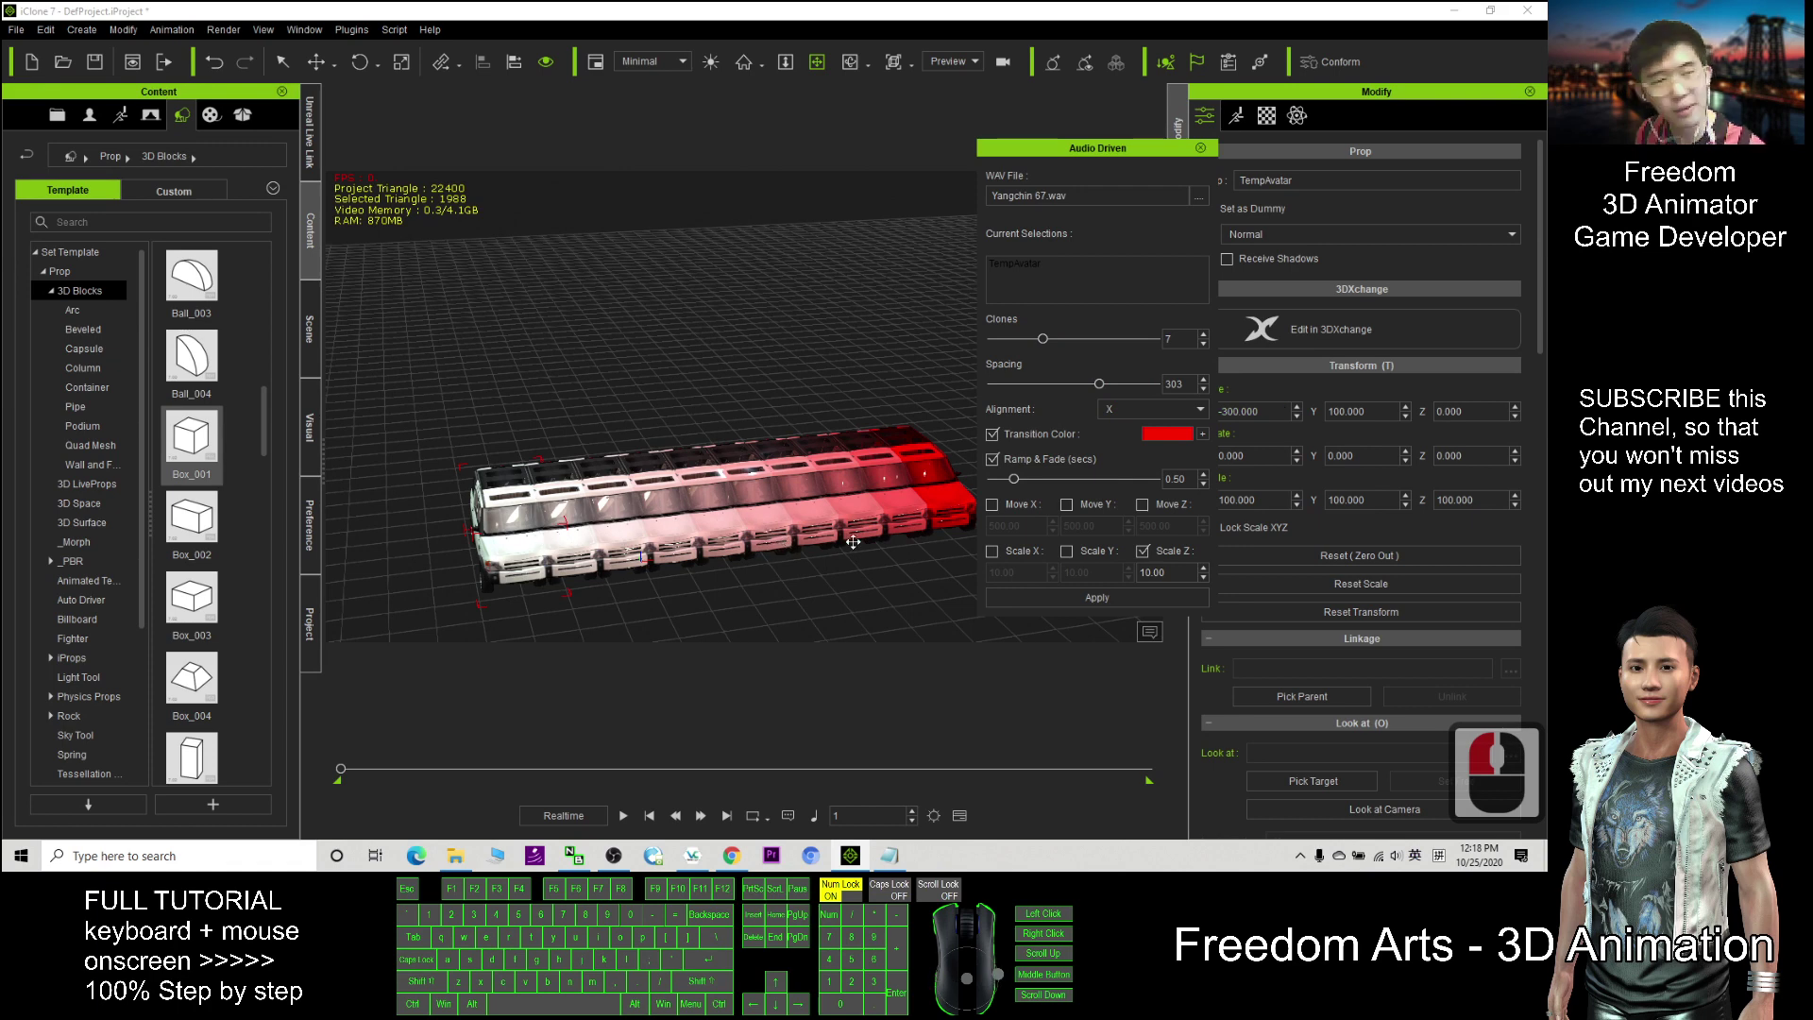
scroll(627, 578, down, 15)
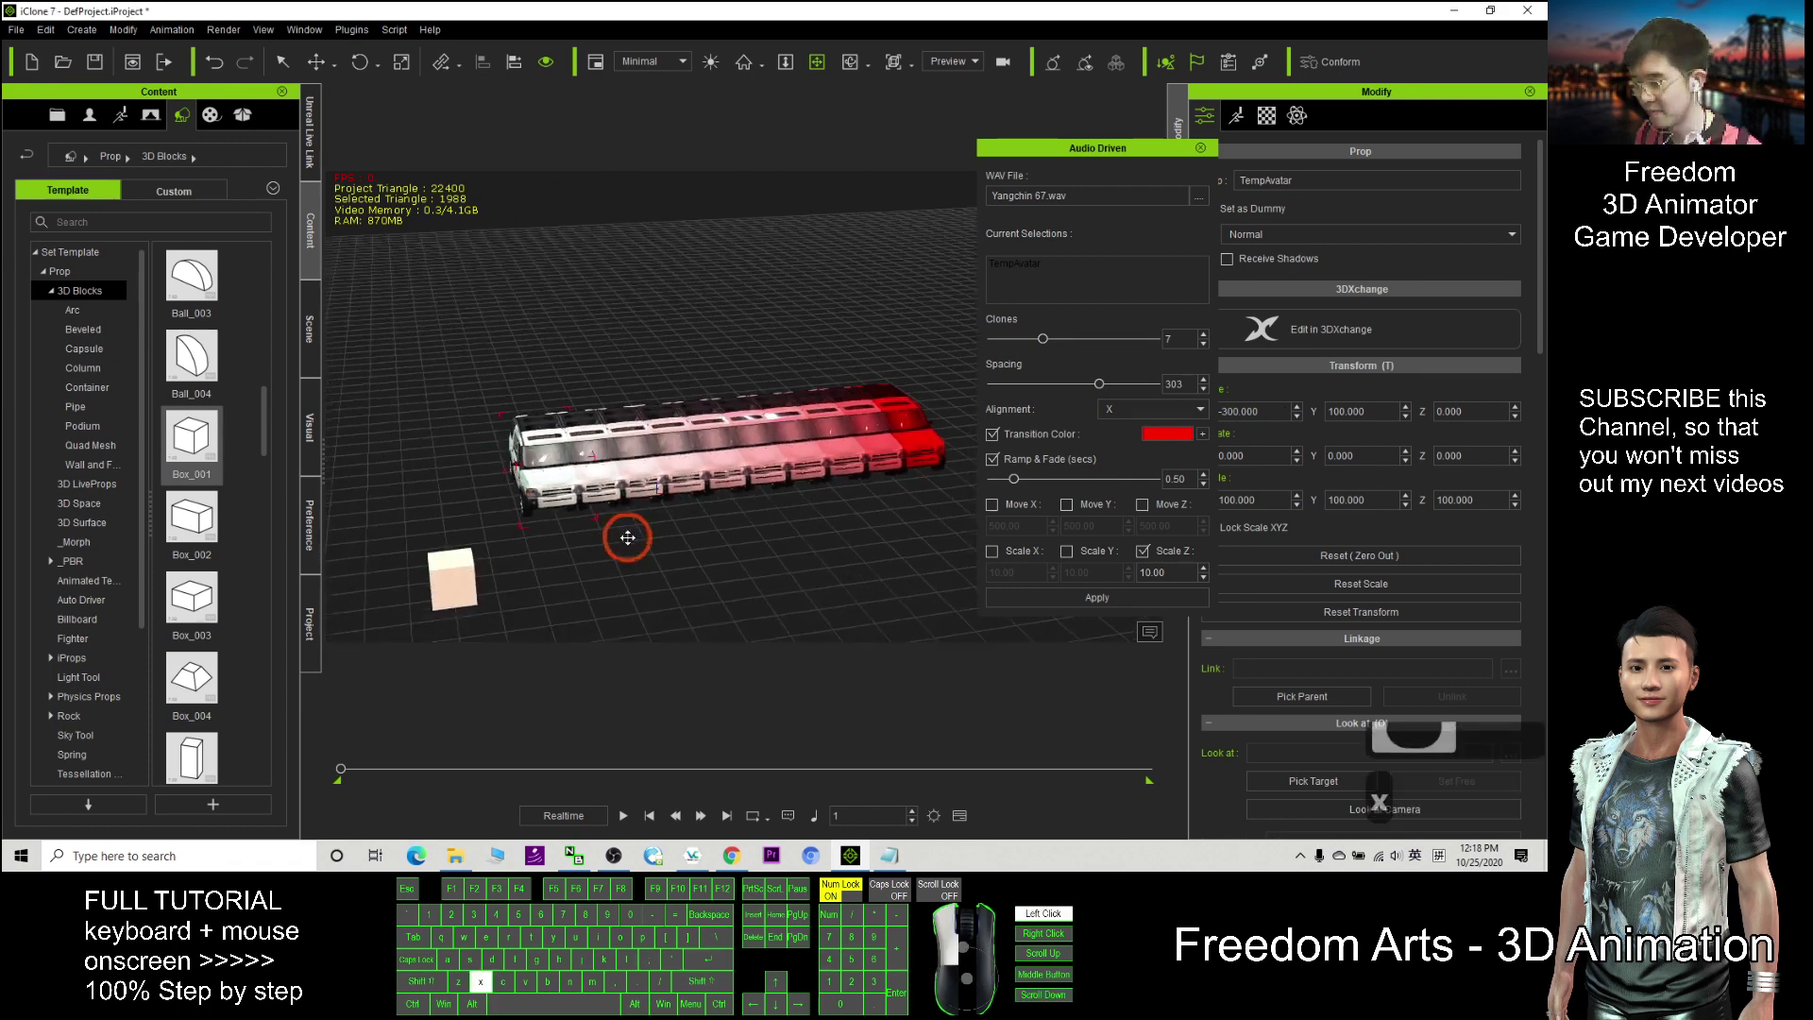
double_click(1153, 444)
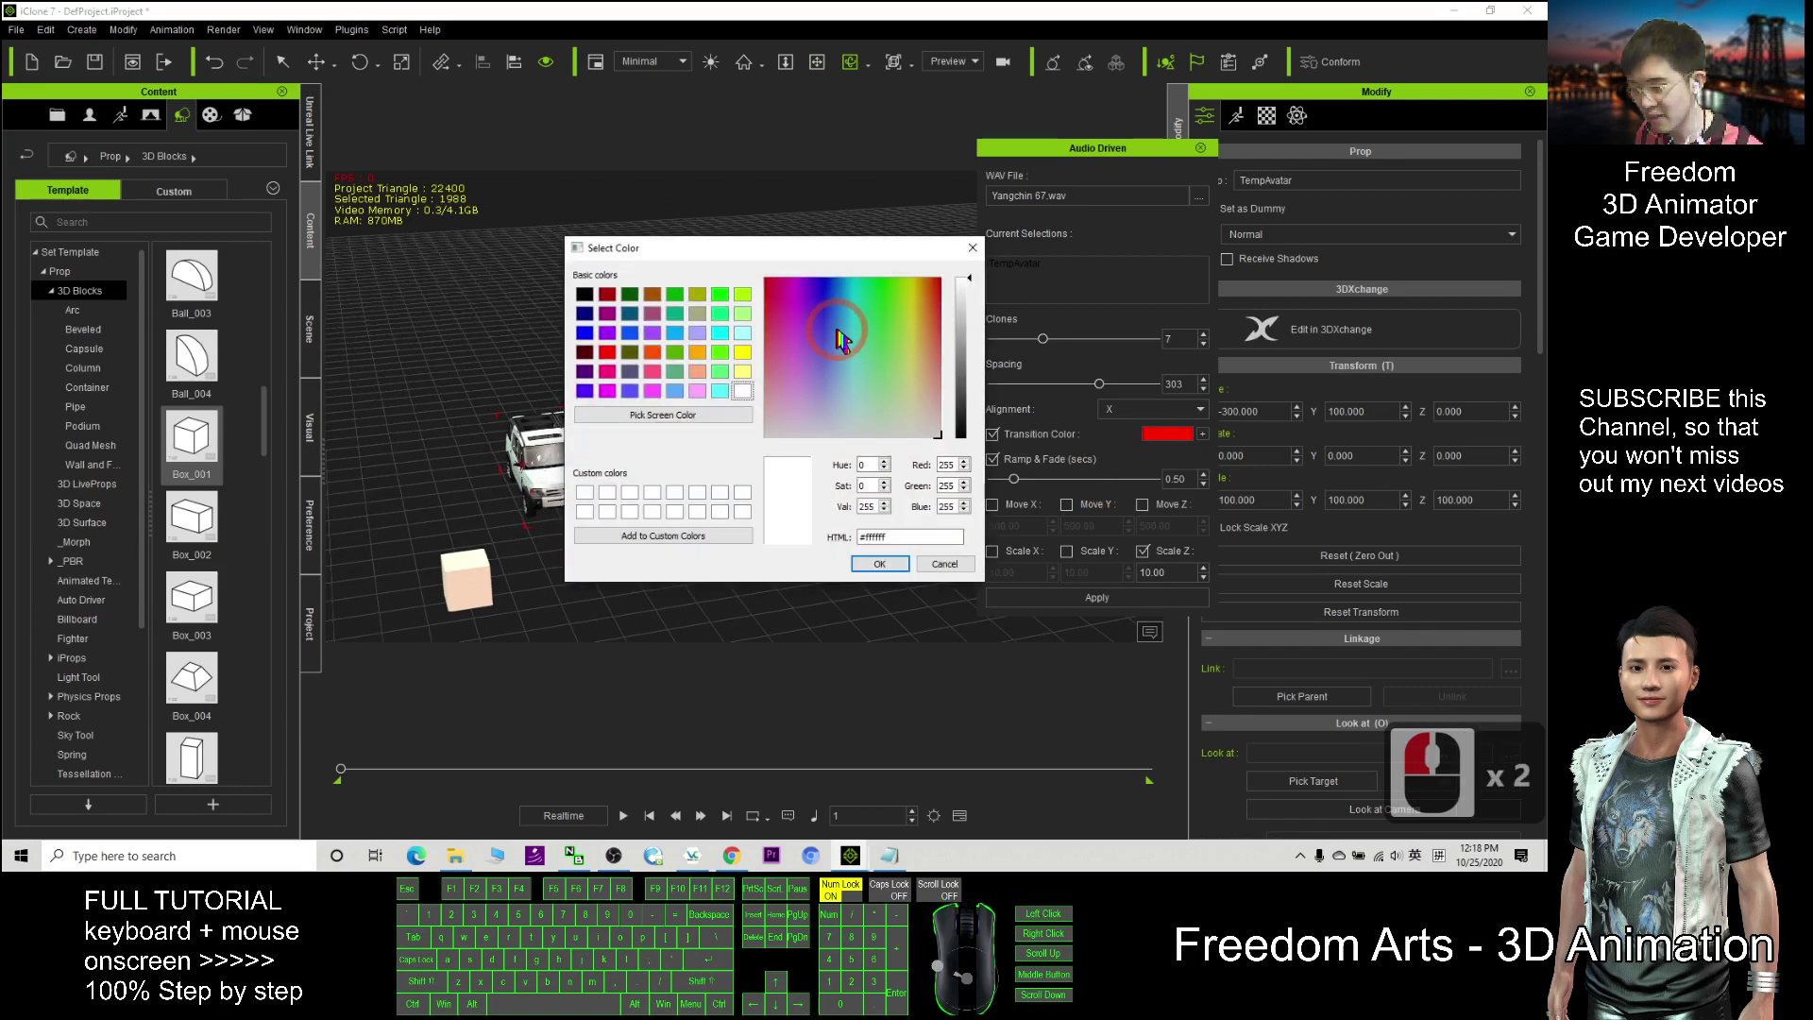
click(867, 317)
click(879, 564)
click(992, 435)
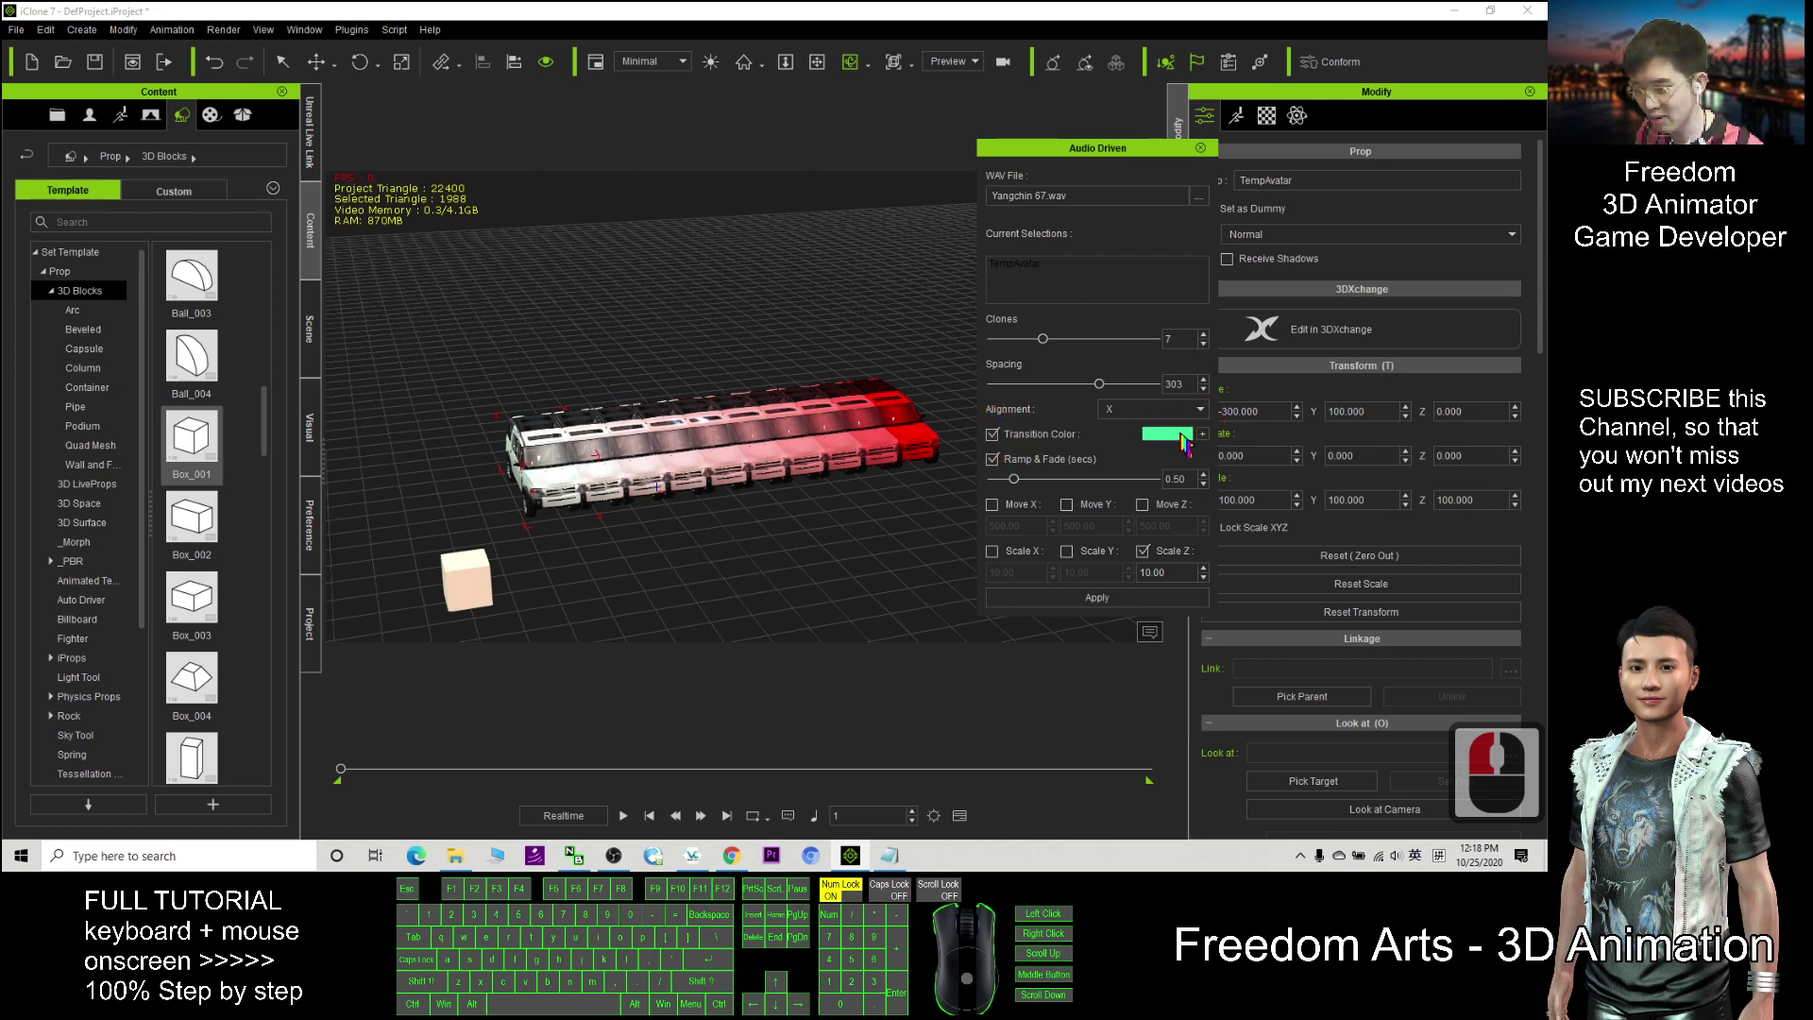
click(1101, 601)
click(1099, 599)
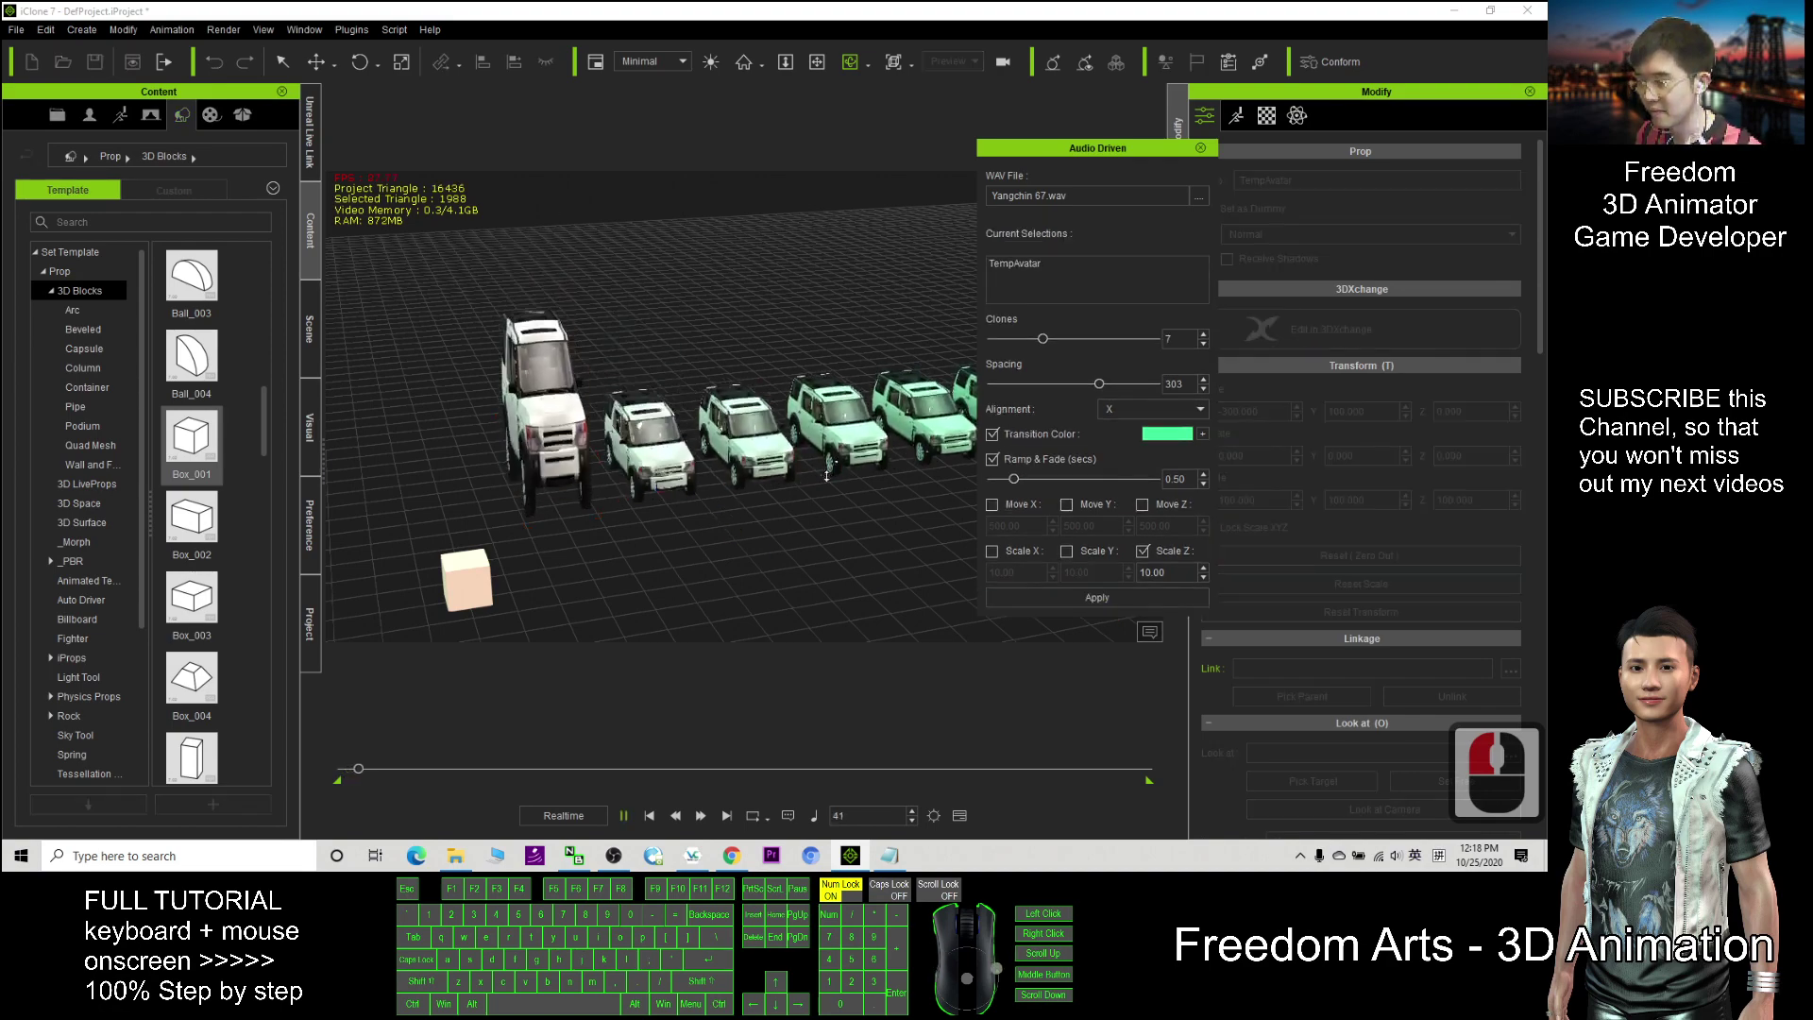
Step: Examine the seven animated jeeps during playback, moving the Audio Driven window clear of the viewport, and stop playback
scroll(724, 514, down, 15)
key(x)
drag(838, 498, 741, 478)
key(c)
key(x)
key(c)
key(x)
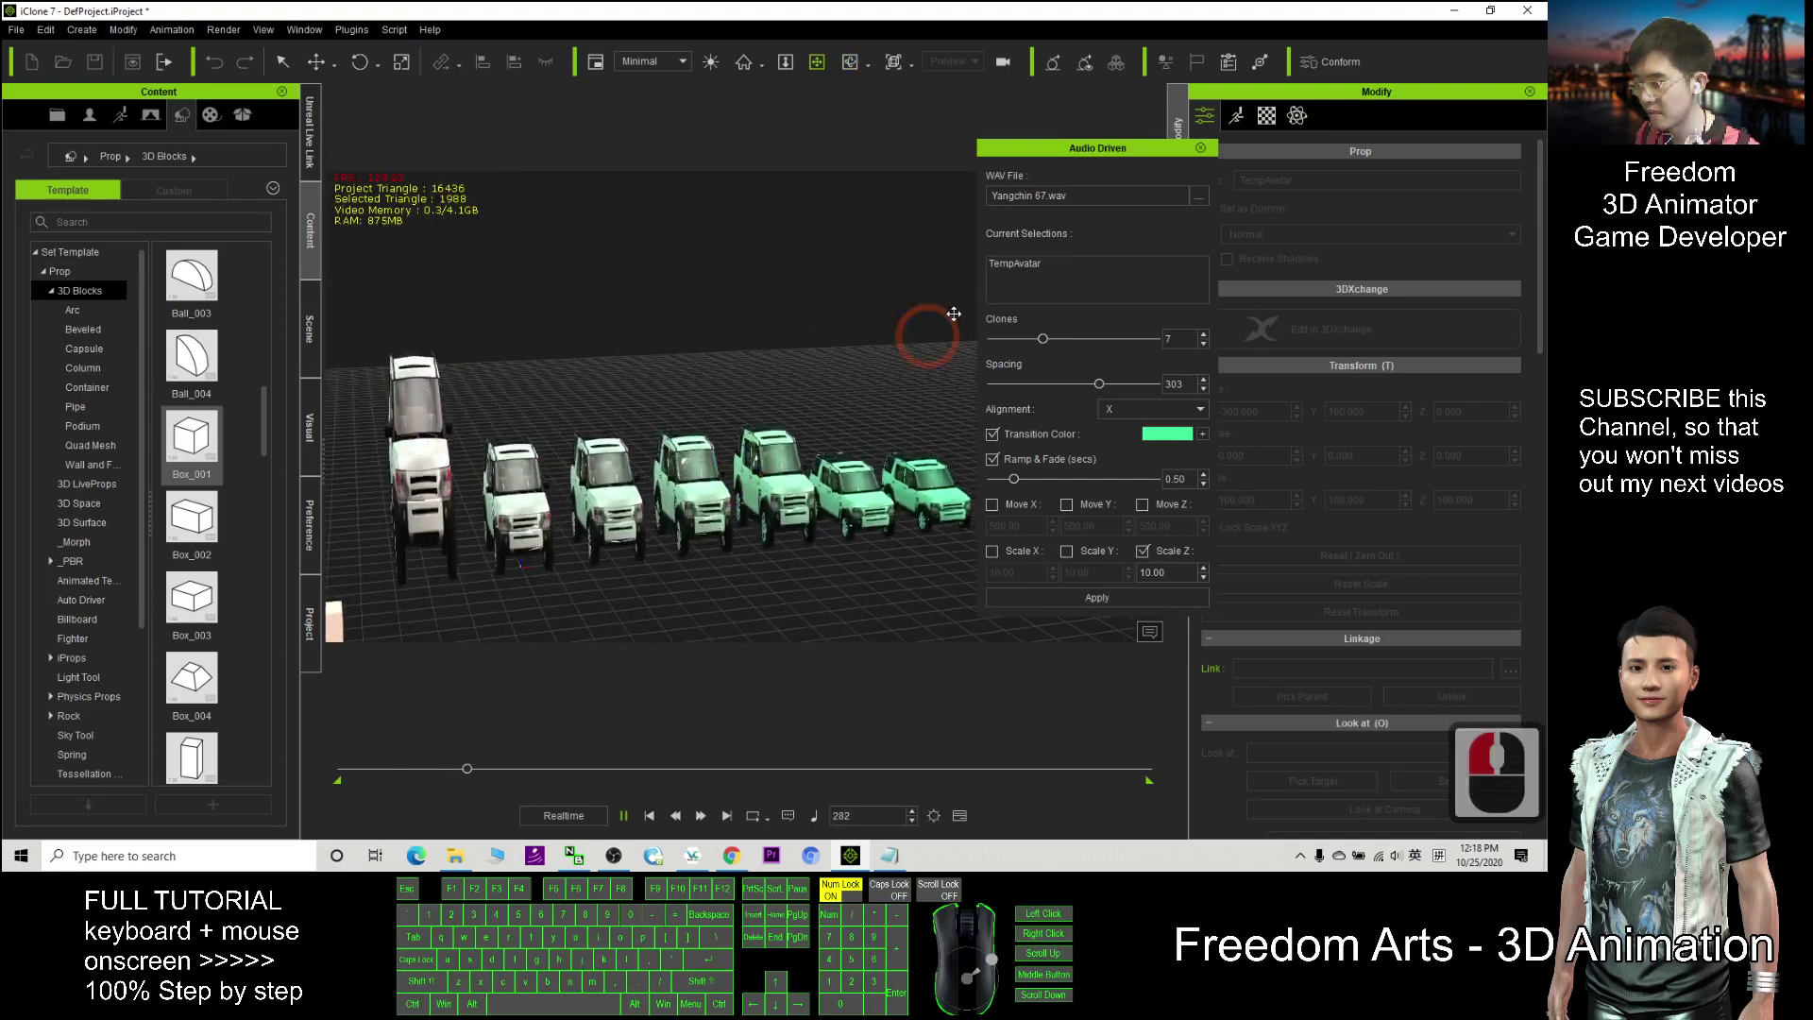
drag(1092, 154, 1327, 205)
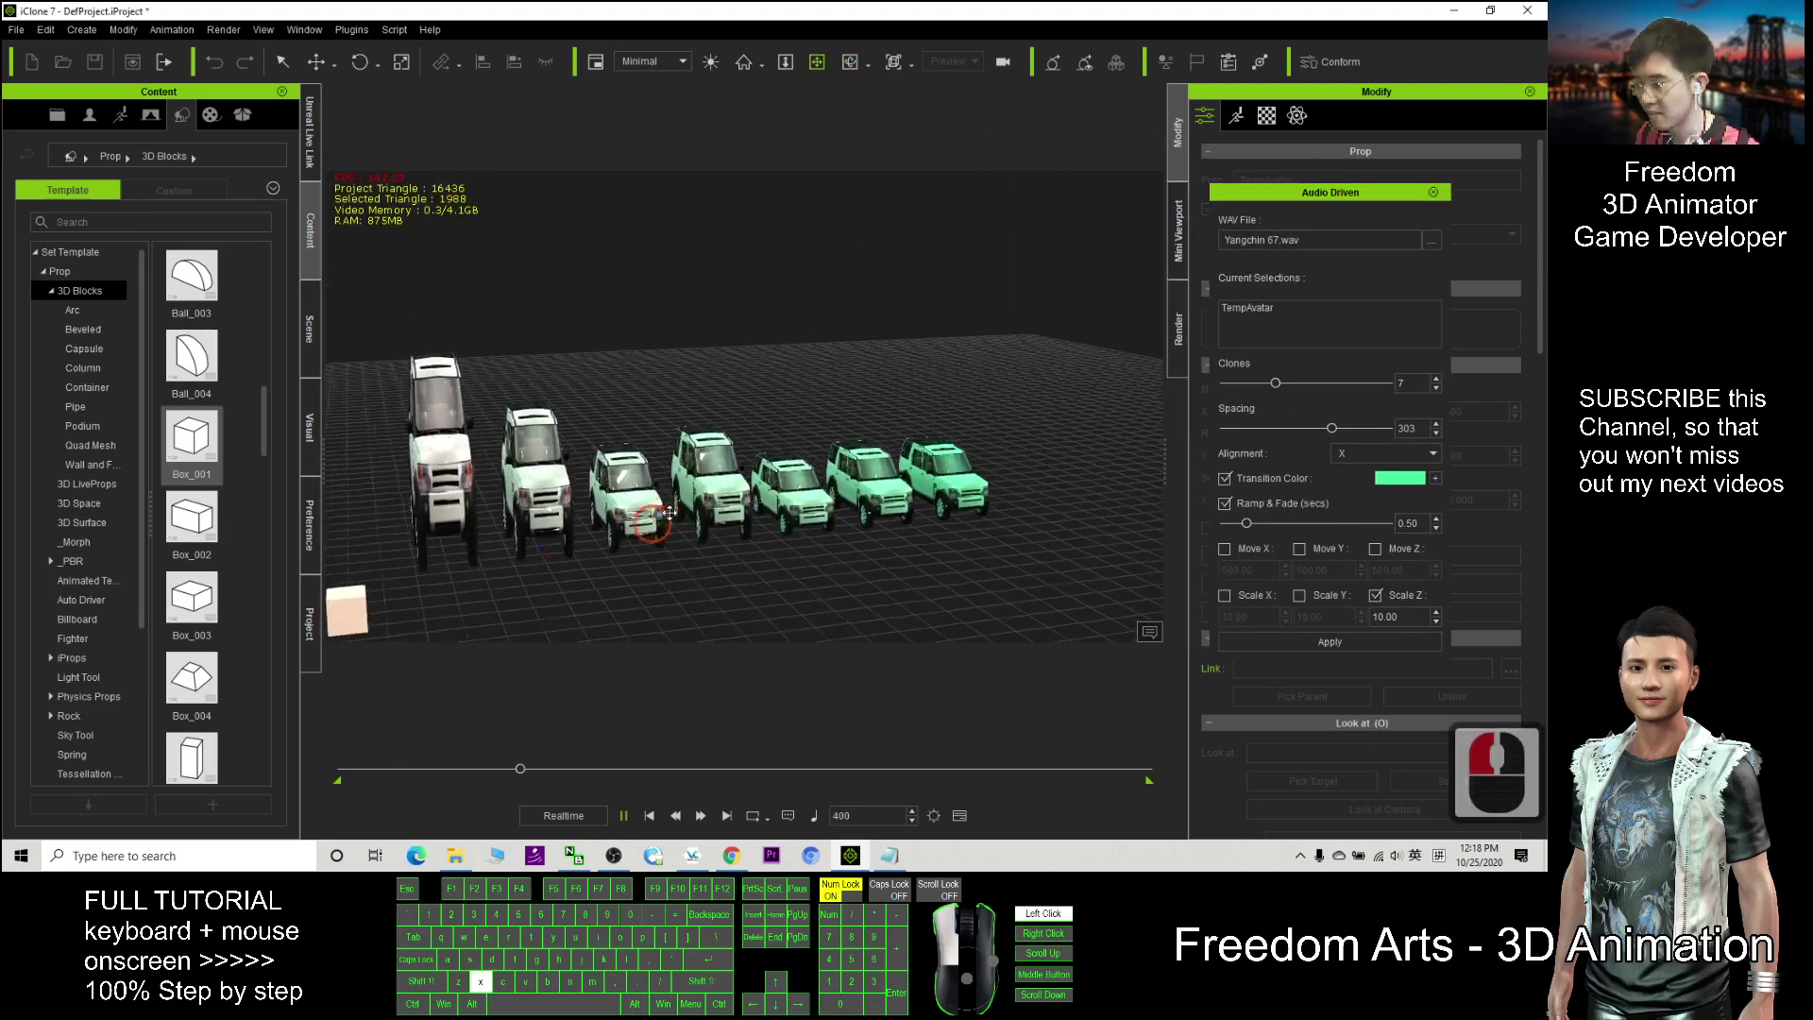
key(space)
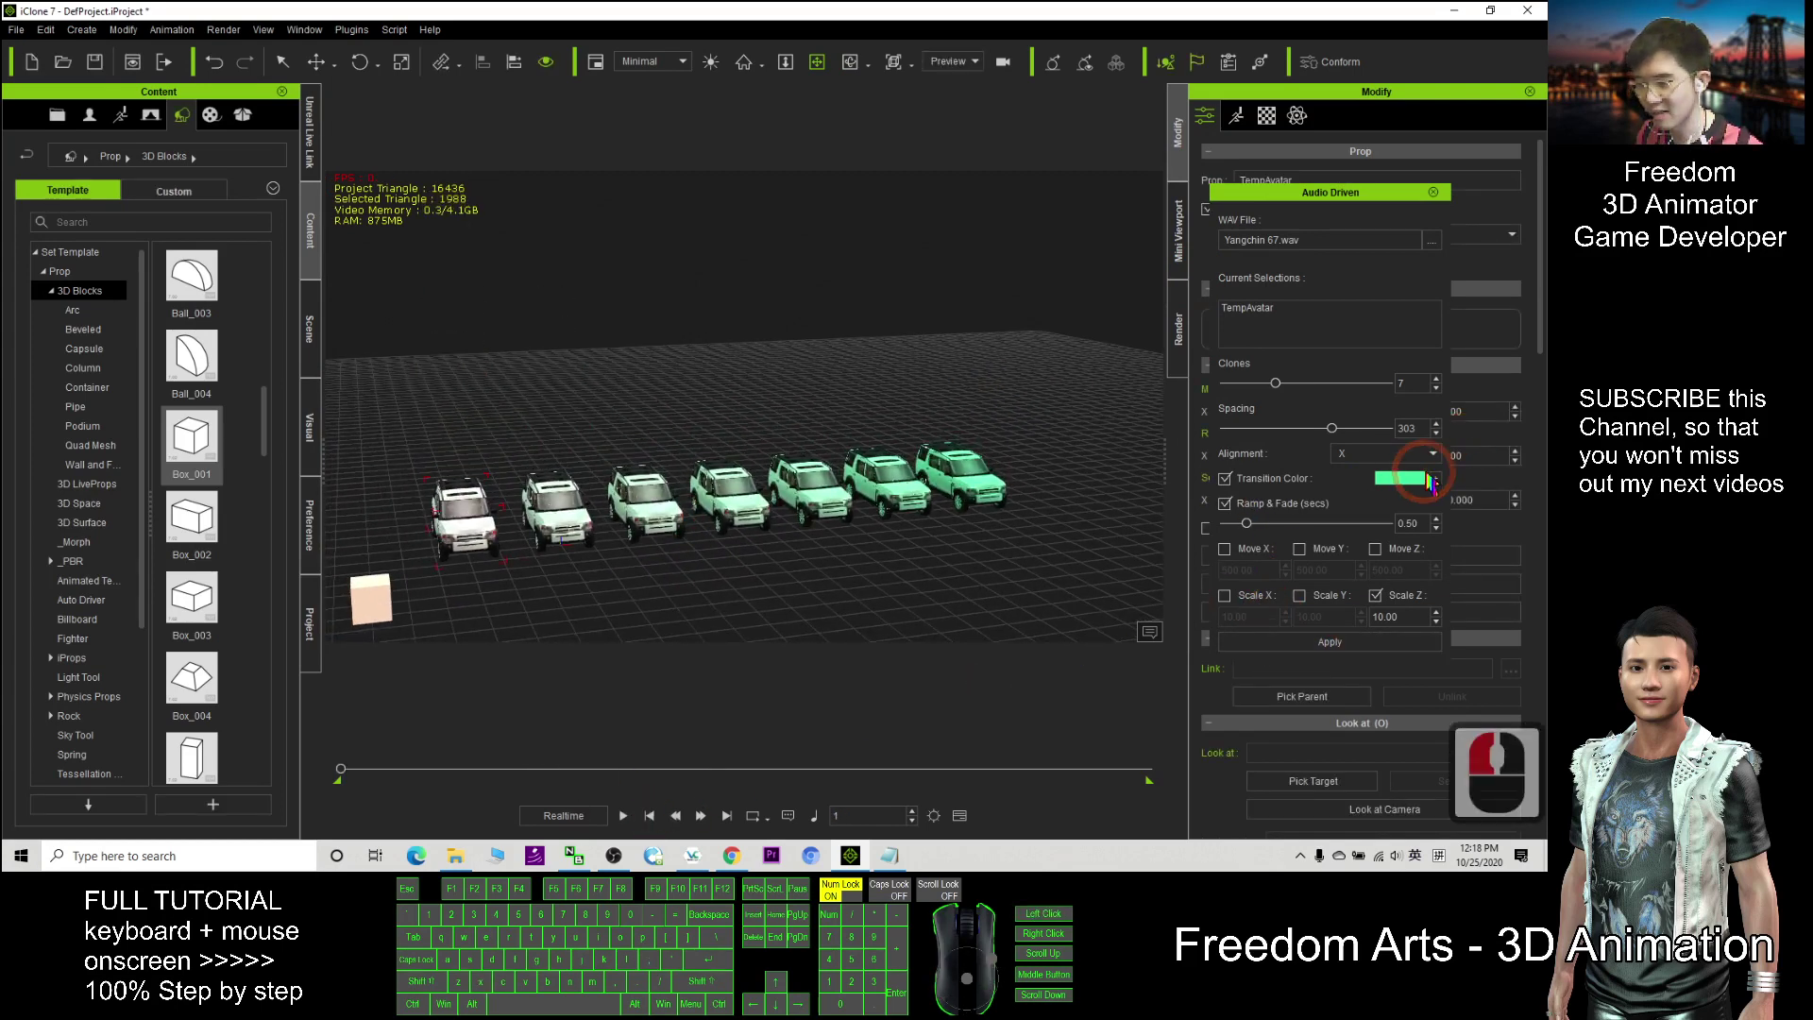
Step: Turn off the transition color, reapply Audio Driven to the jeep, and rewind the playback to the first frame
click(1225, 480)
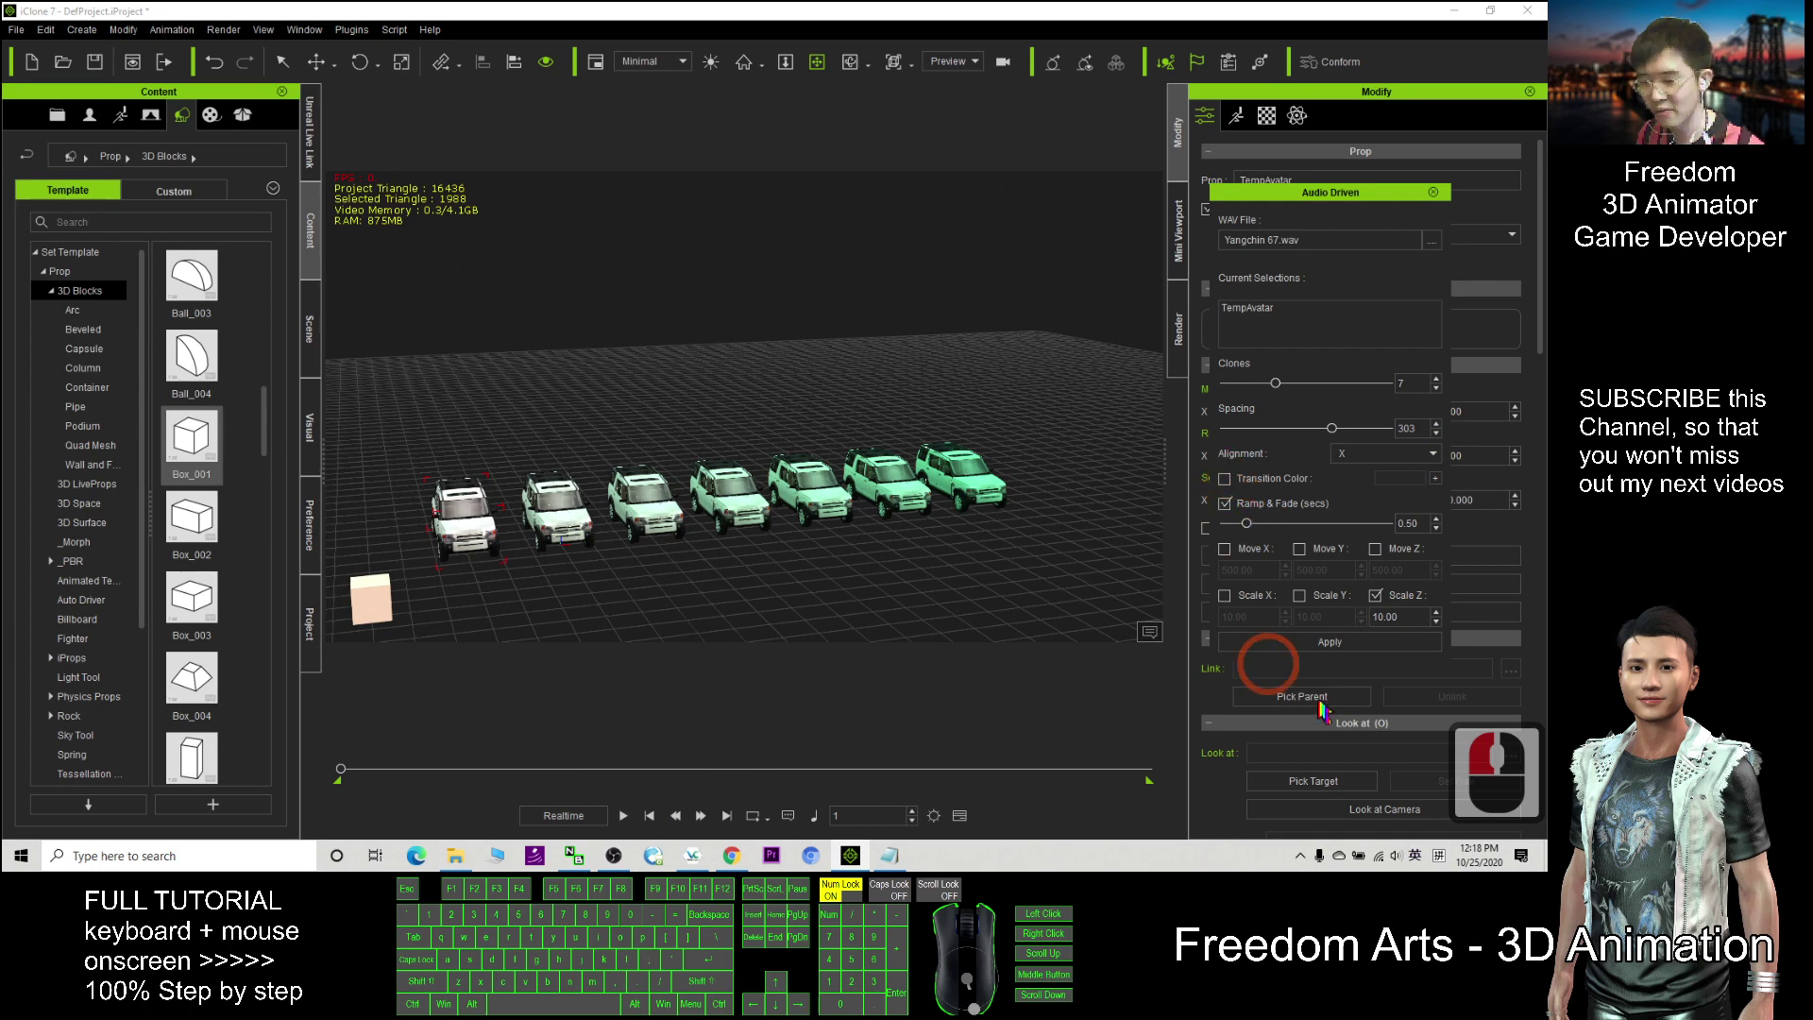
click(1326, 641)
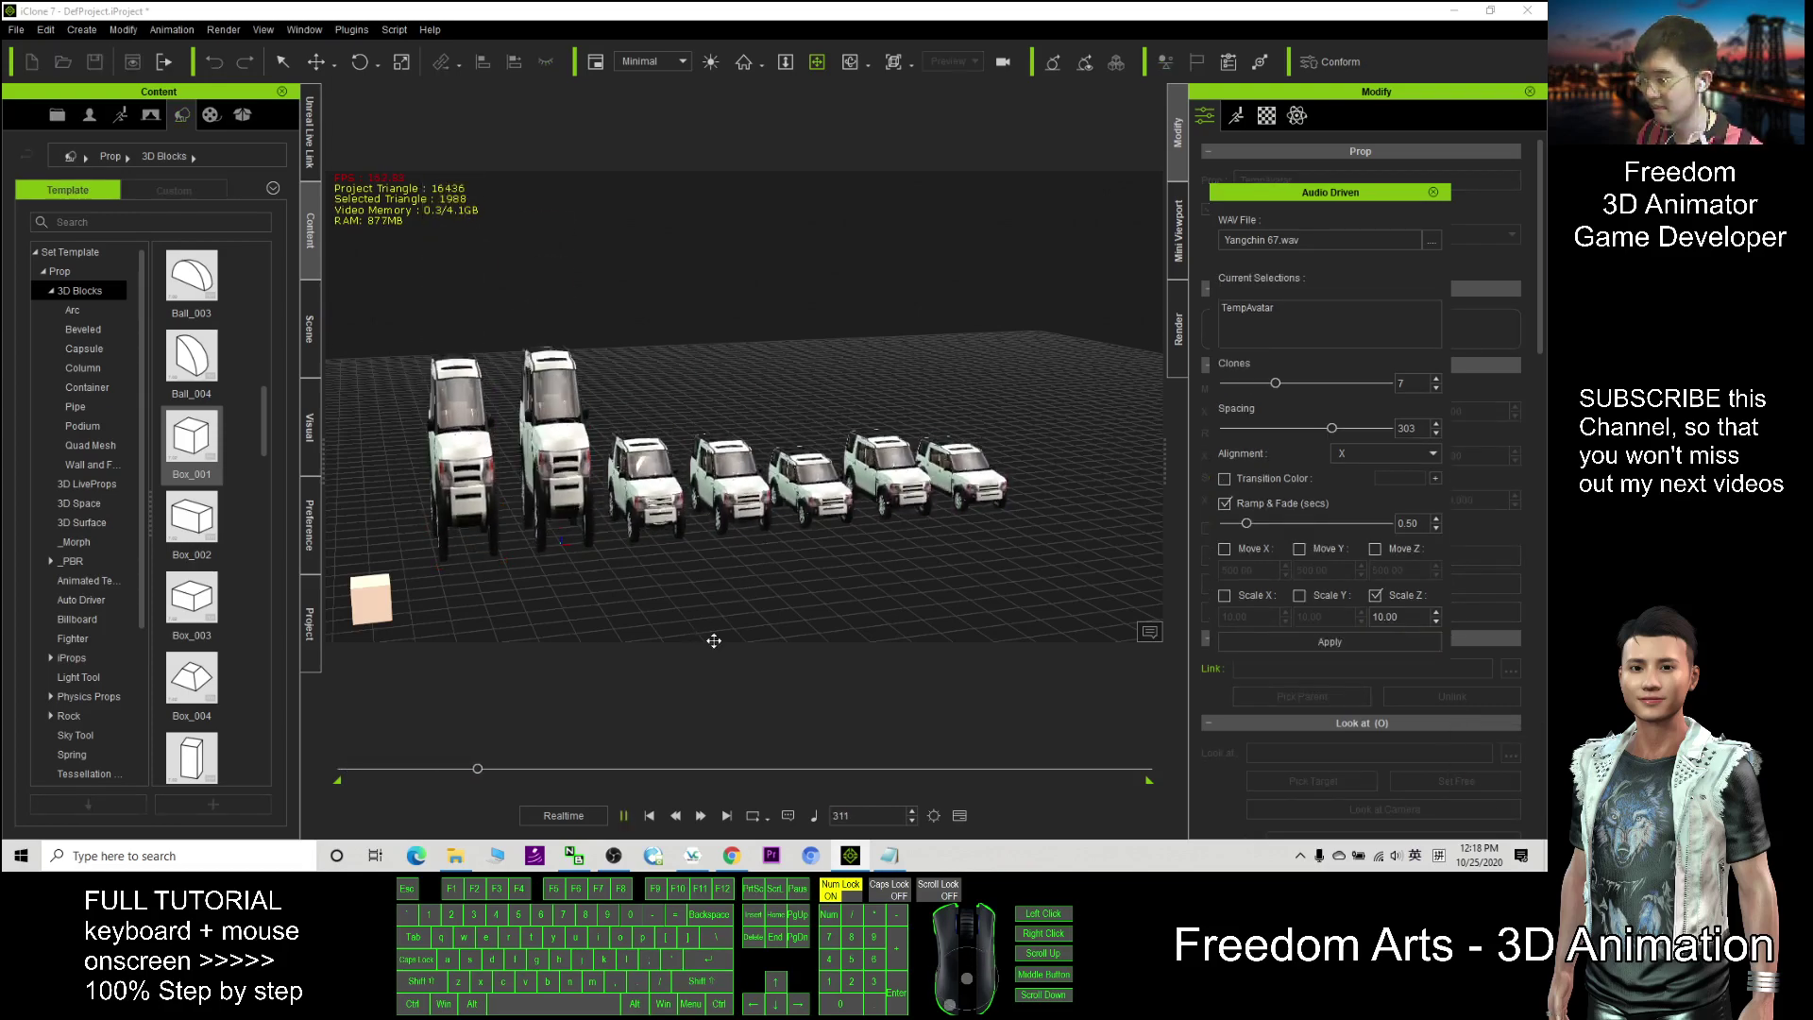
double_click(649, 815)
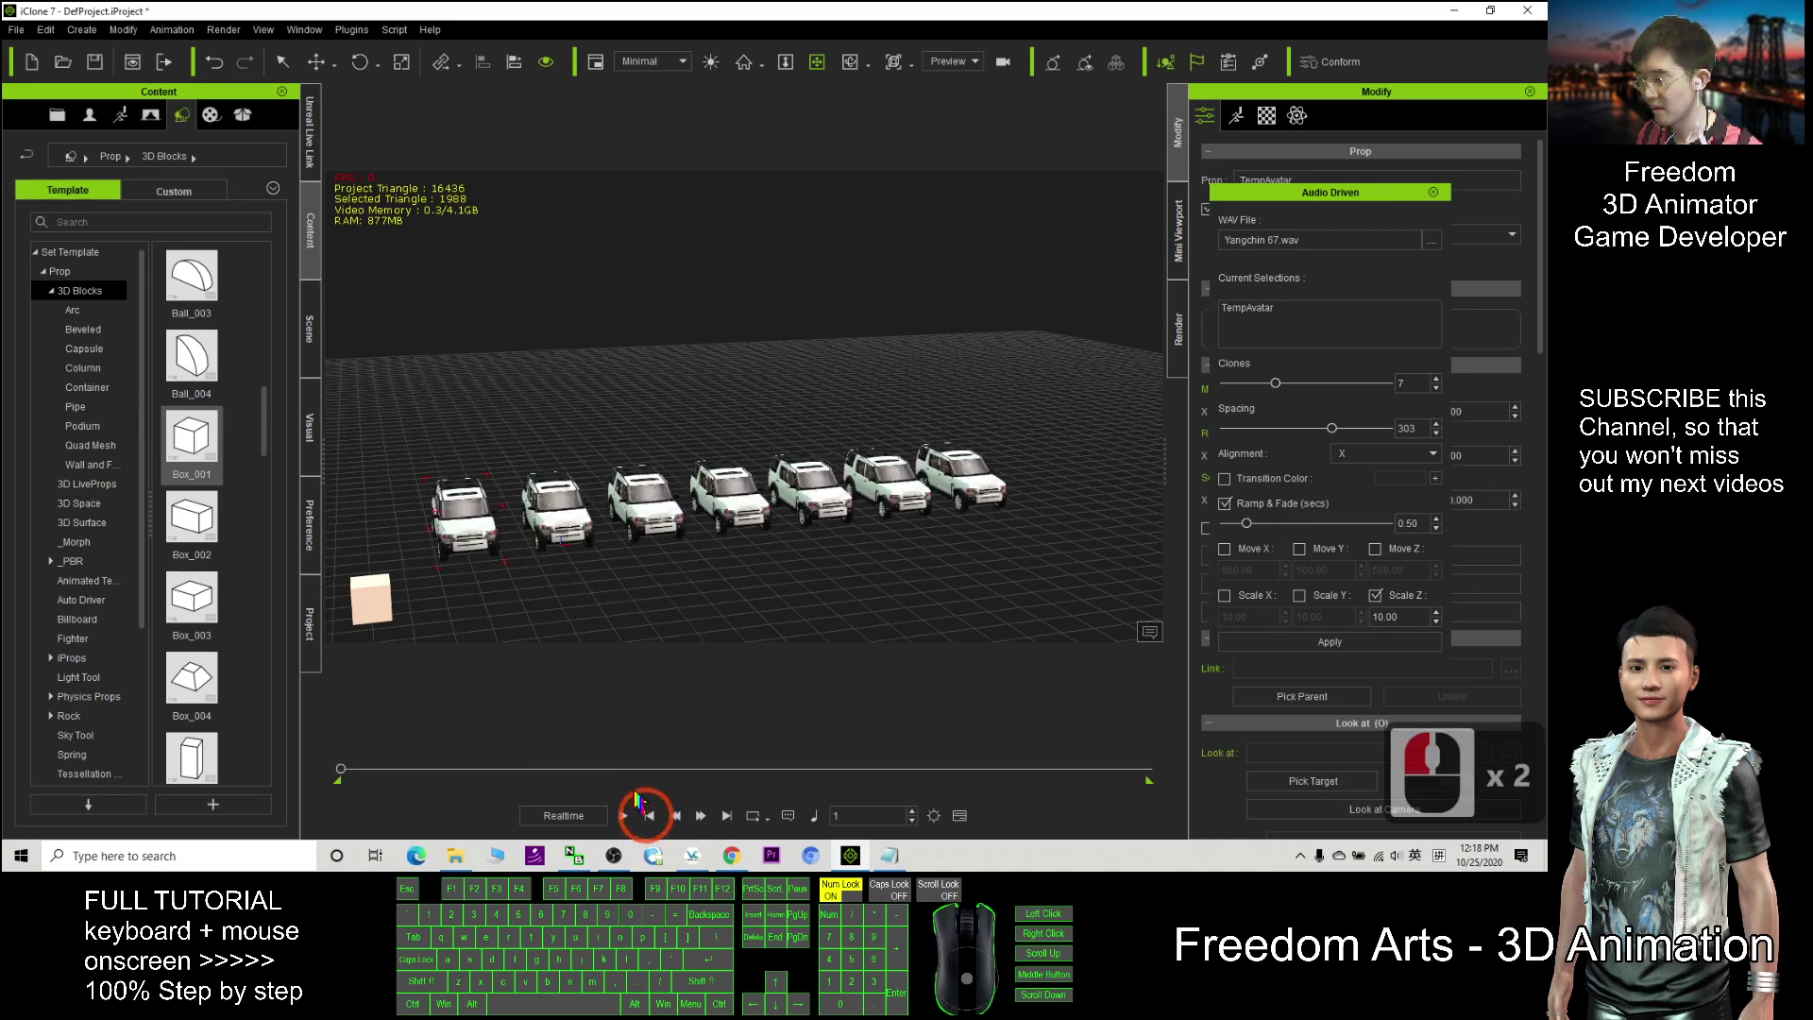
Step: Select the box, set the Audio Driven spacing to 144, and apply the animation to it
click(385, 592)
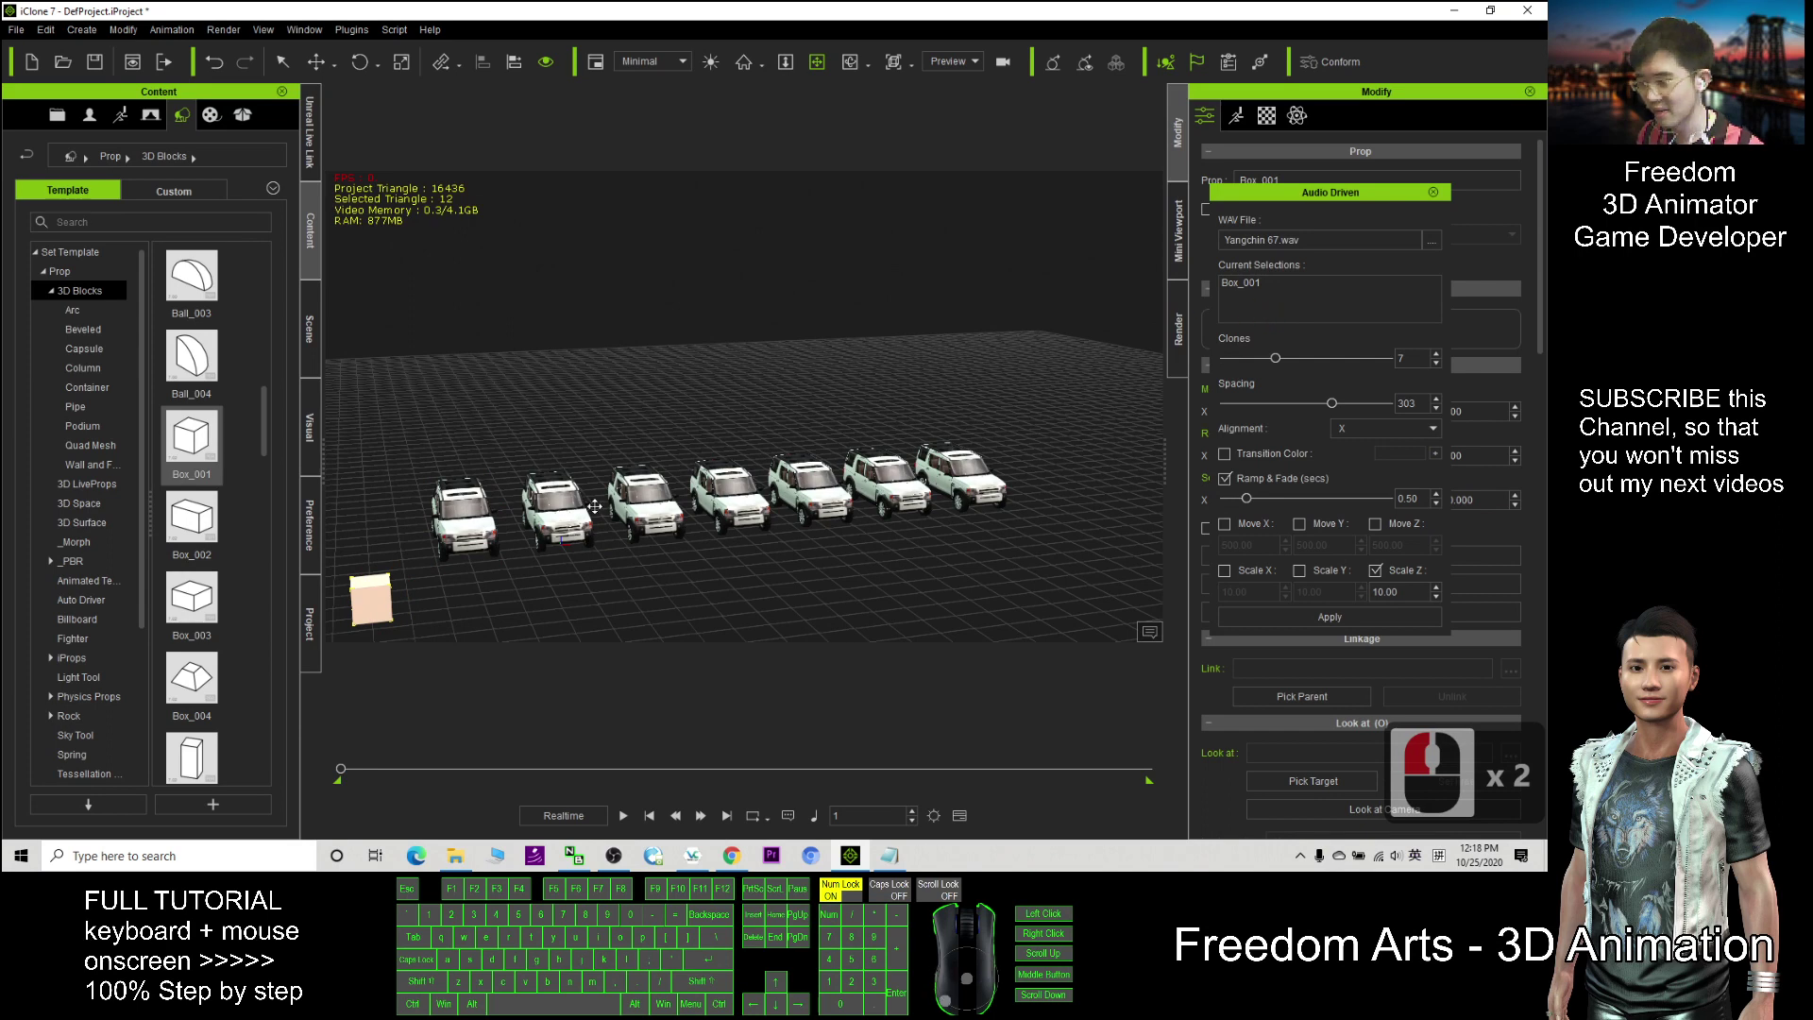
double_click(369, 591)
click(1251, 284)
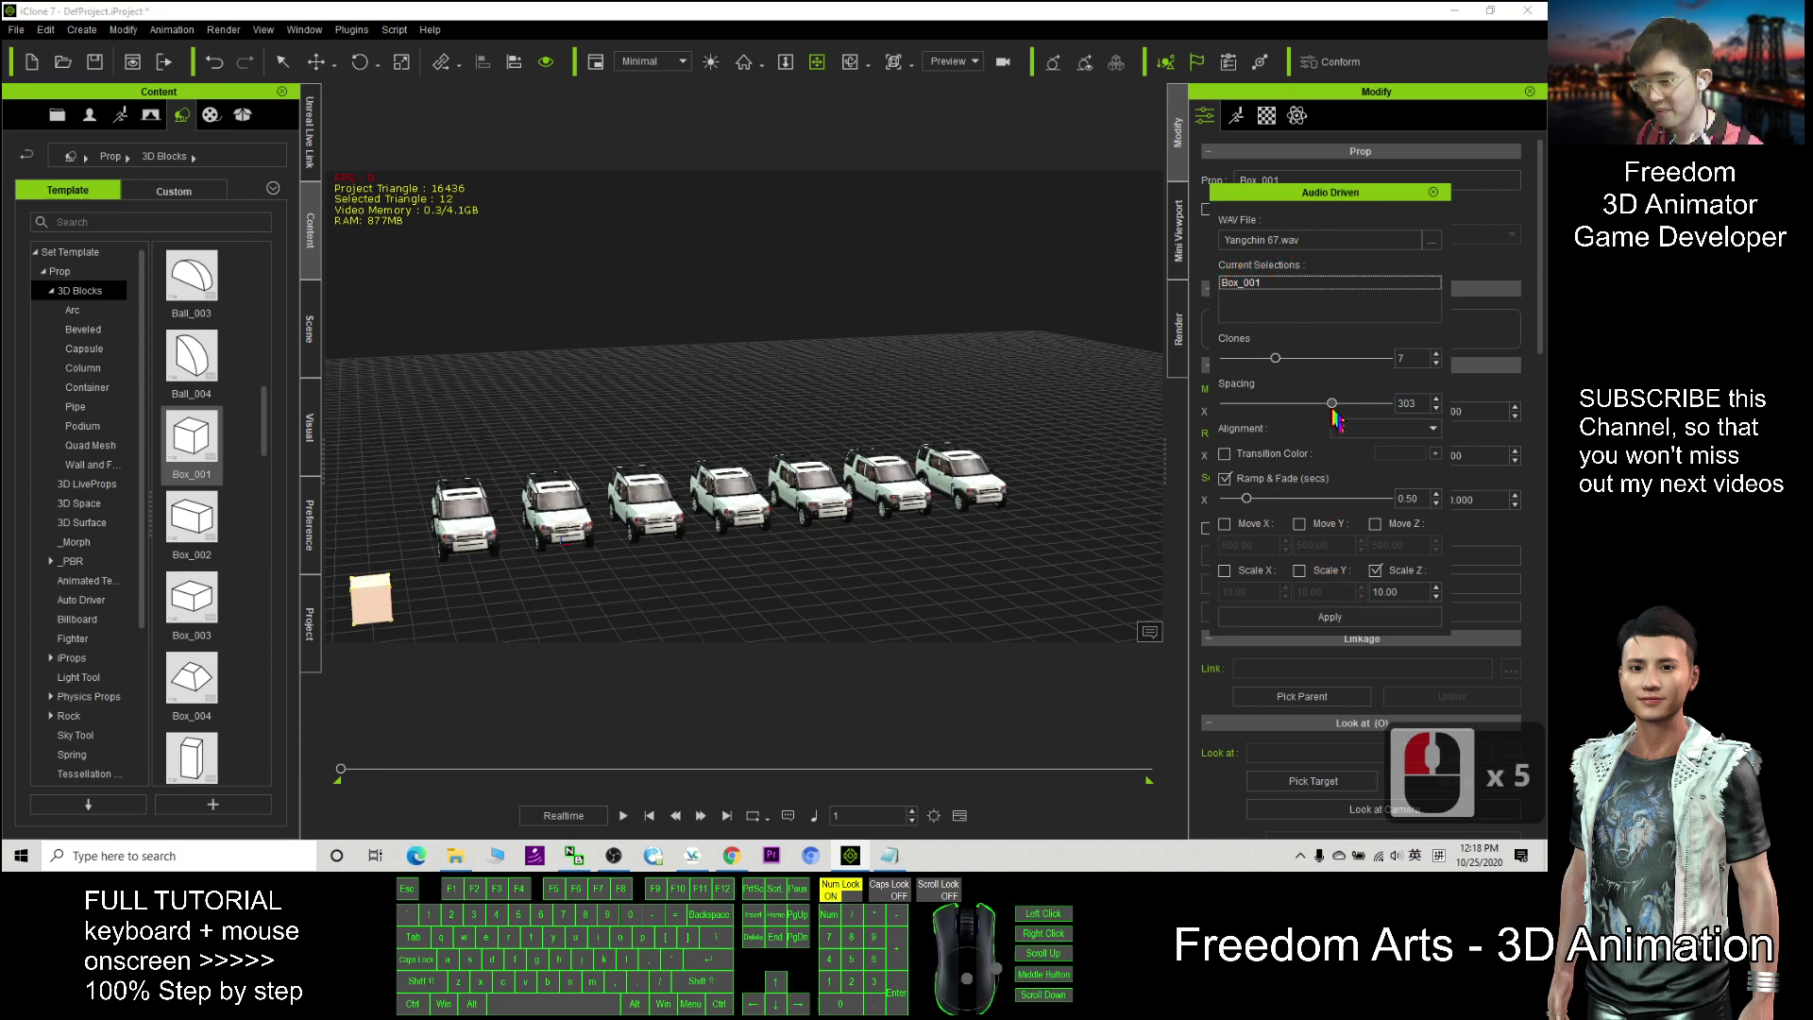
drag(1332, 408, 1321, 406)
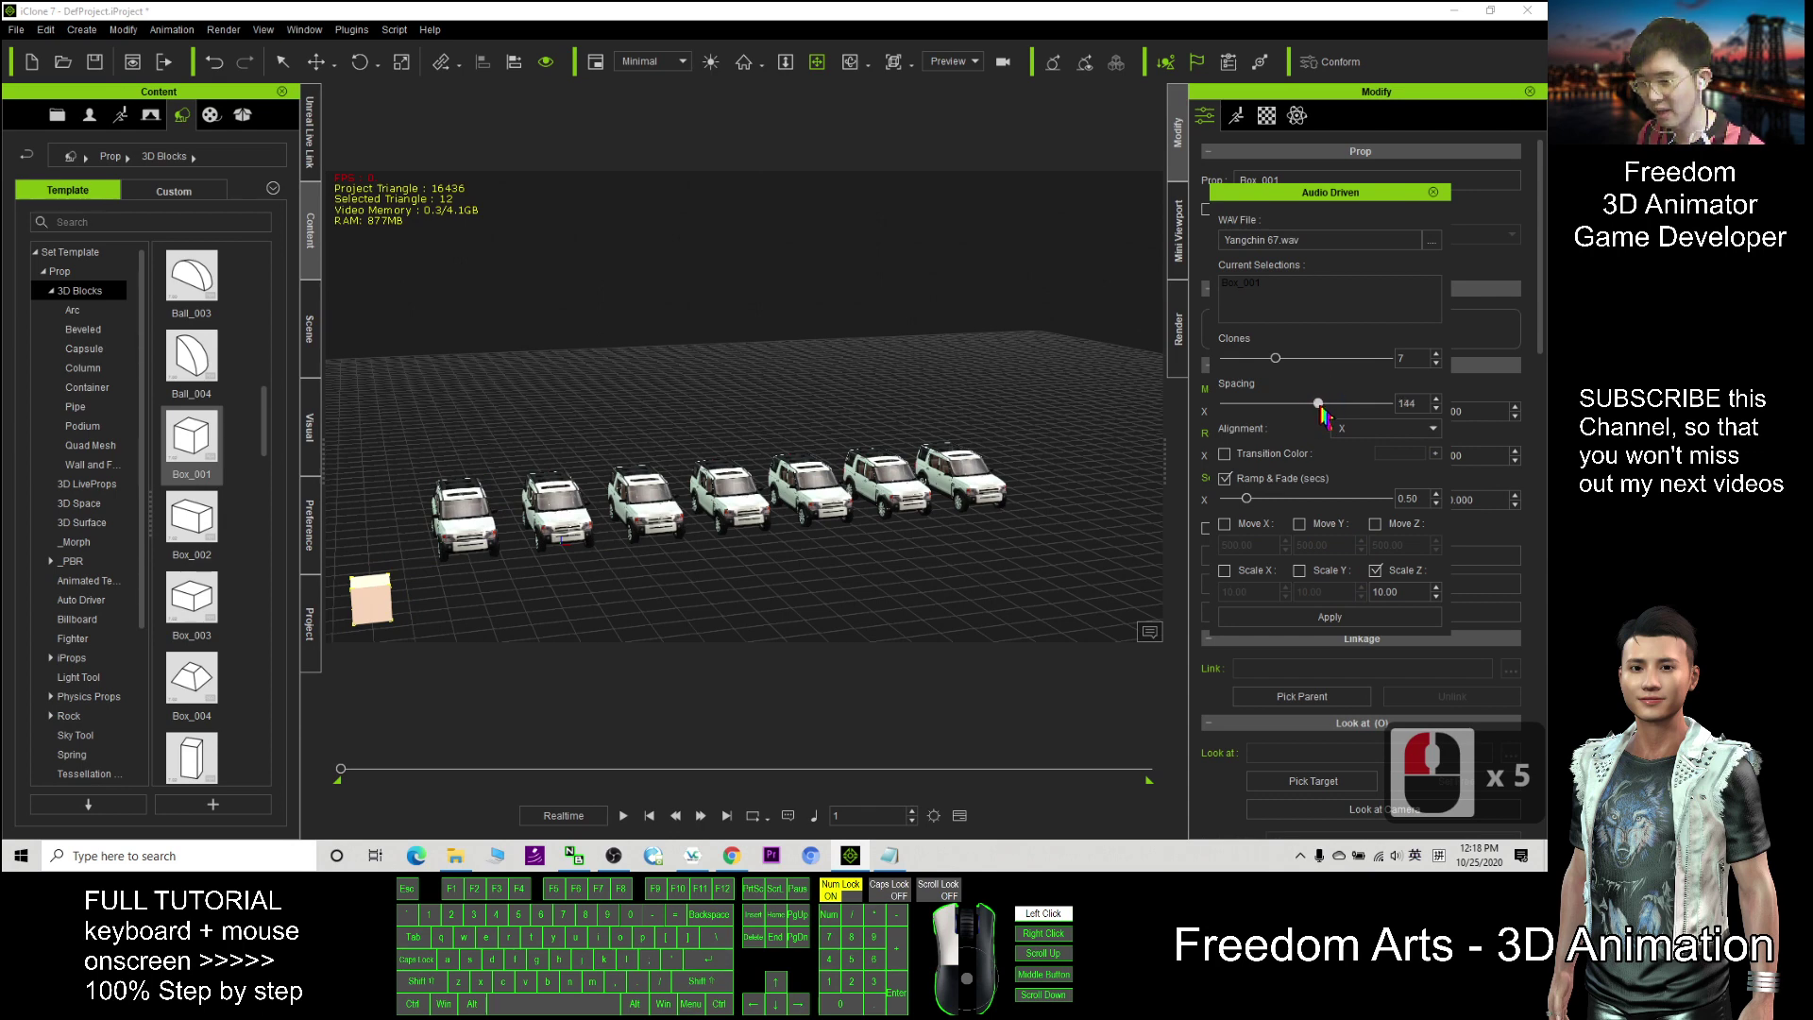
click(1327, 616)
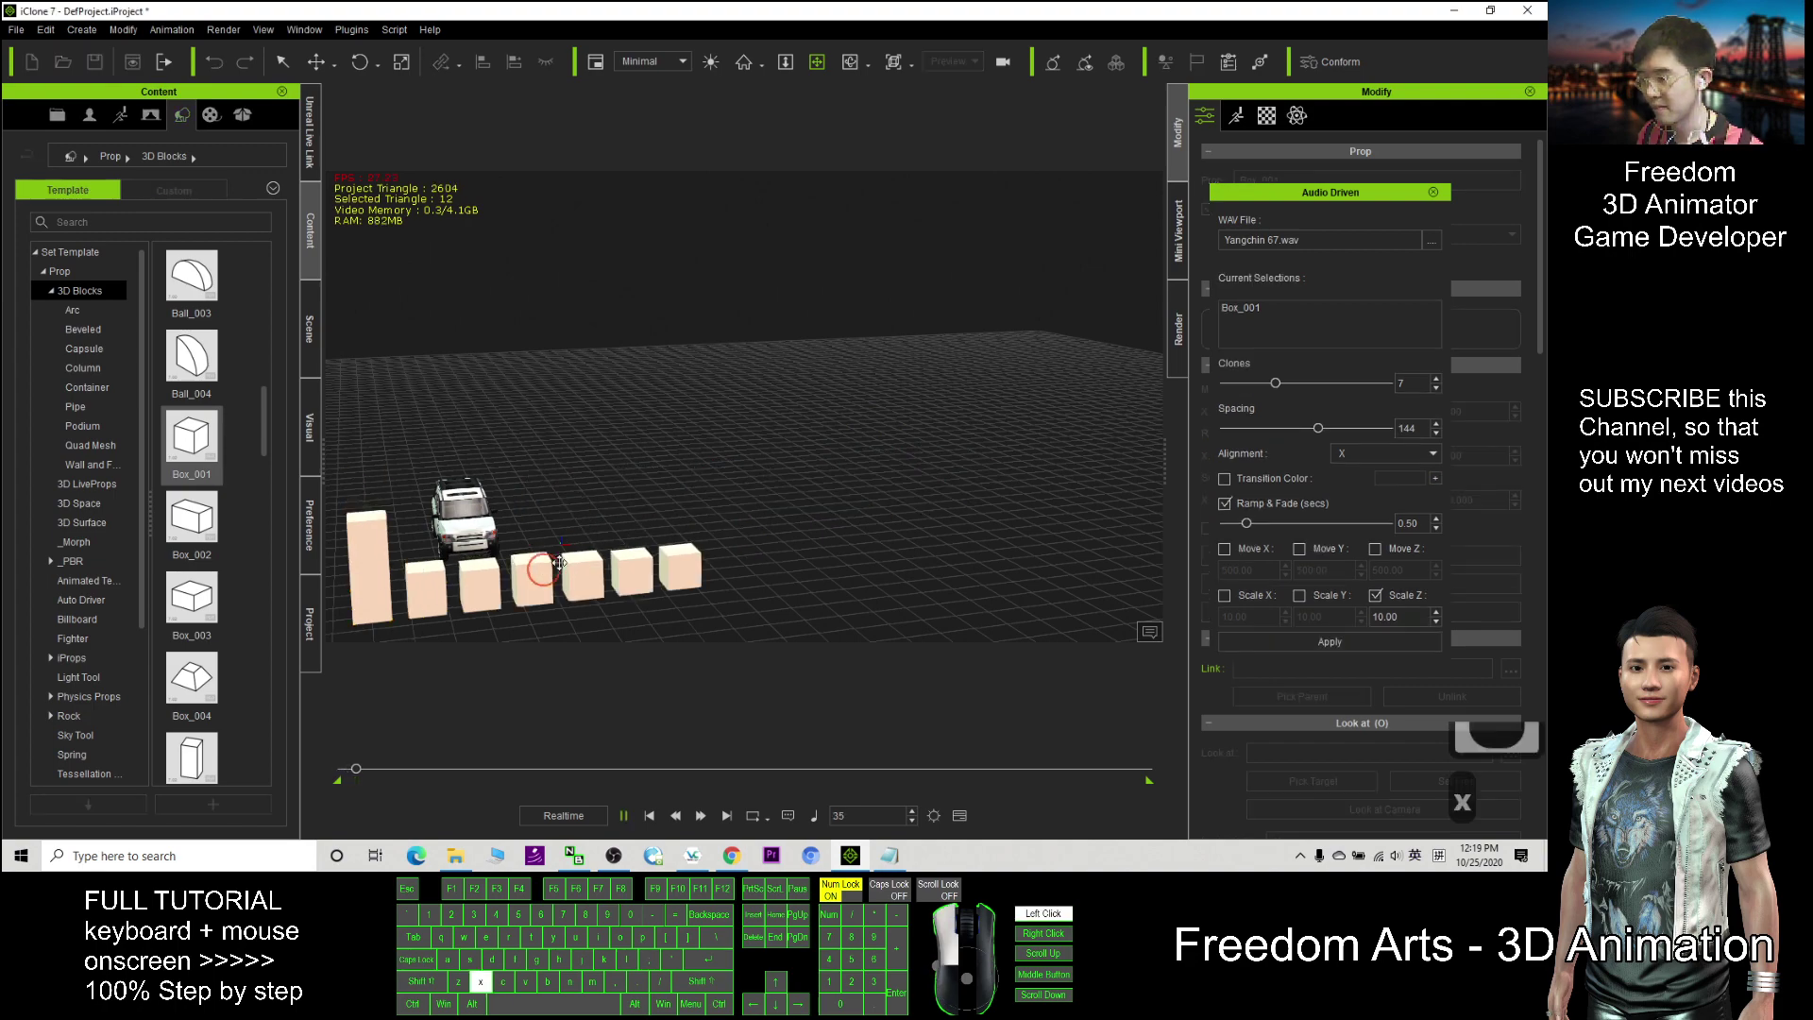
Step: Examine the seven animated box bars up close during playback, pause, and return to the first frame
scroll(699, 528, up, 11)
scroll(672, 529, up, 16)
key(x)
drag(673, 528, 820, 530)
key(c)
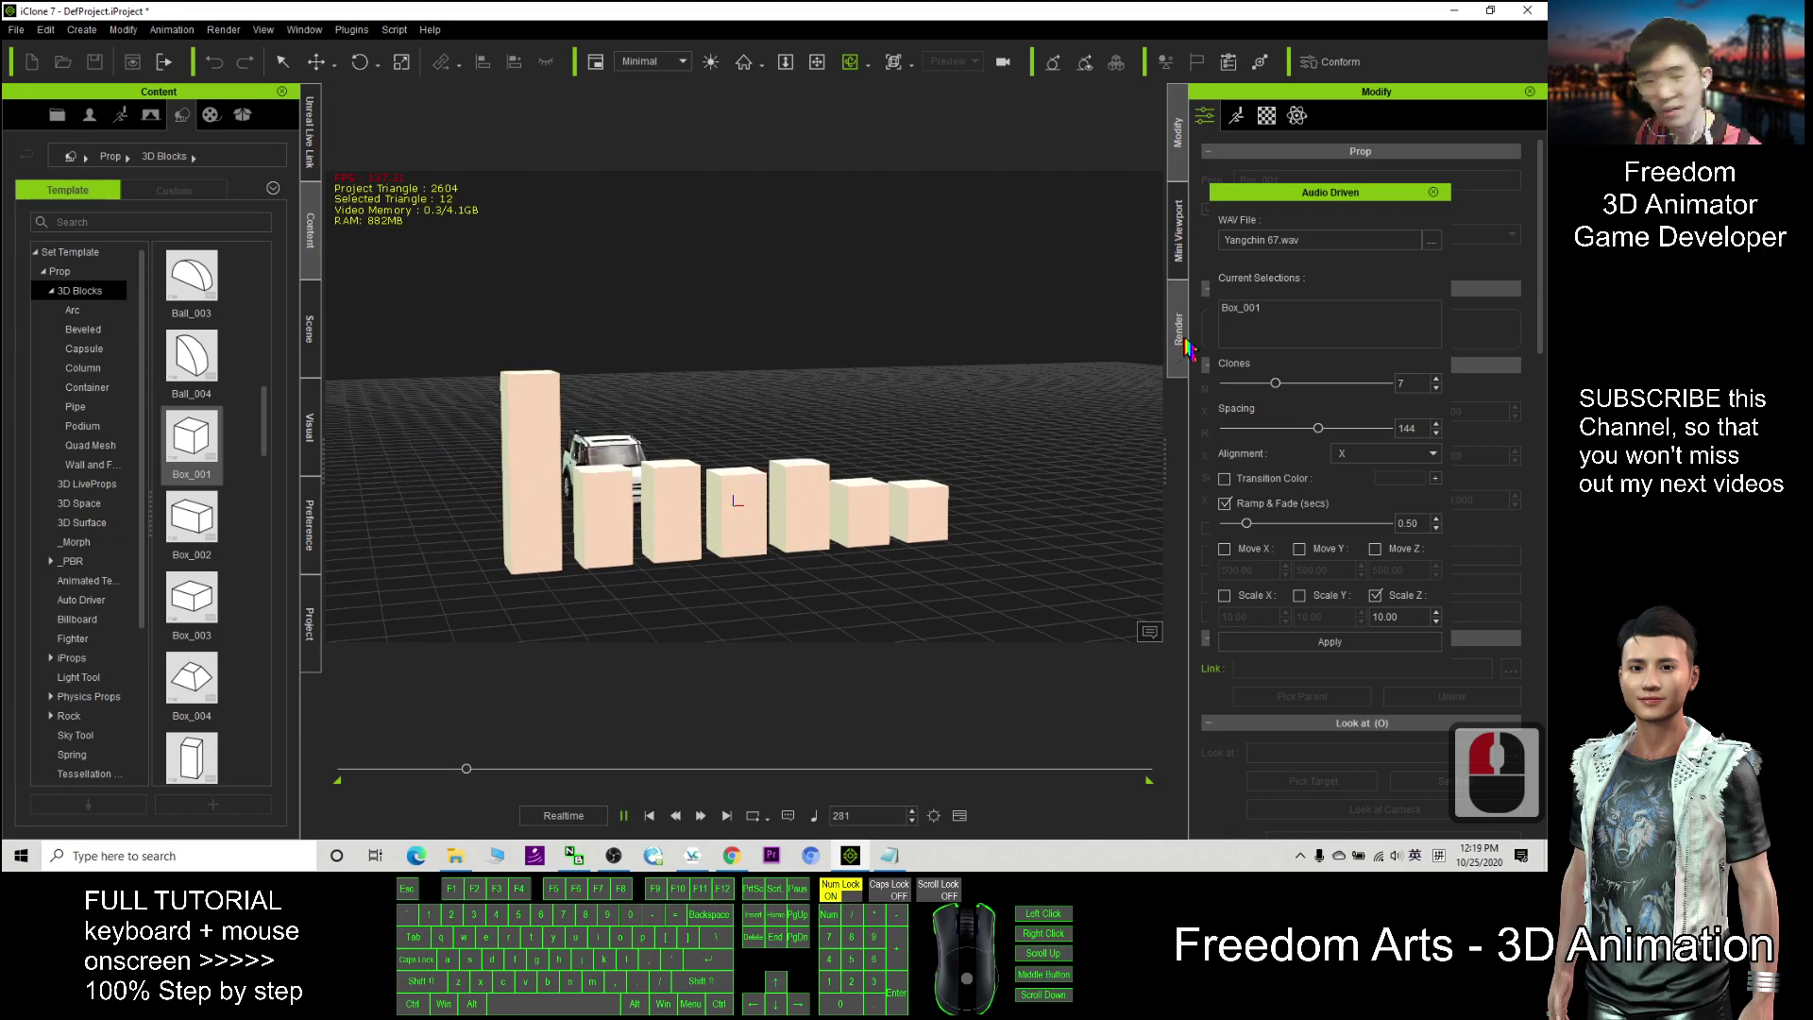
click(623, 815)
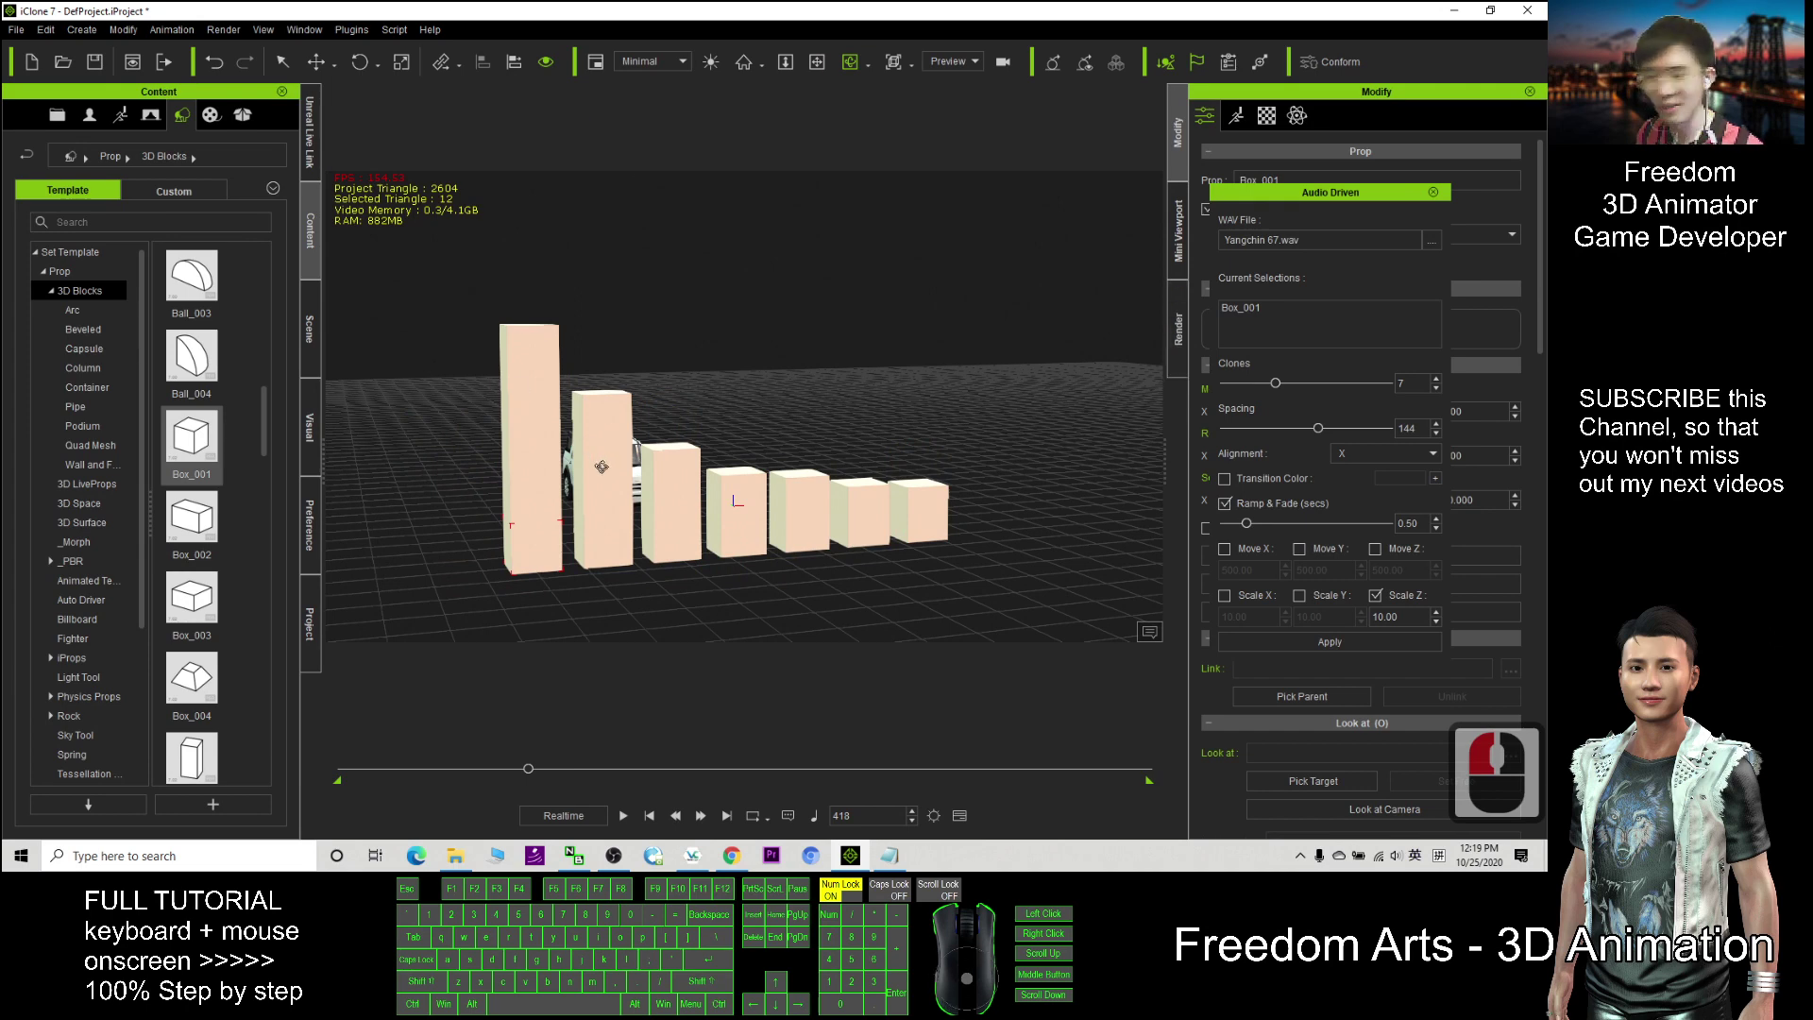
scroll(664, 478, up, 18)
key(x)
drag(668, 478, 743, 486)
key(c)
key(x)
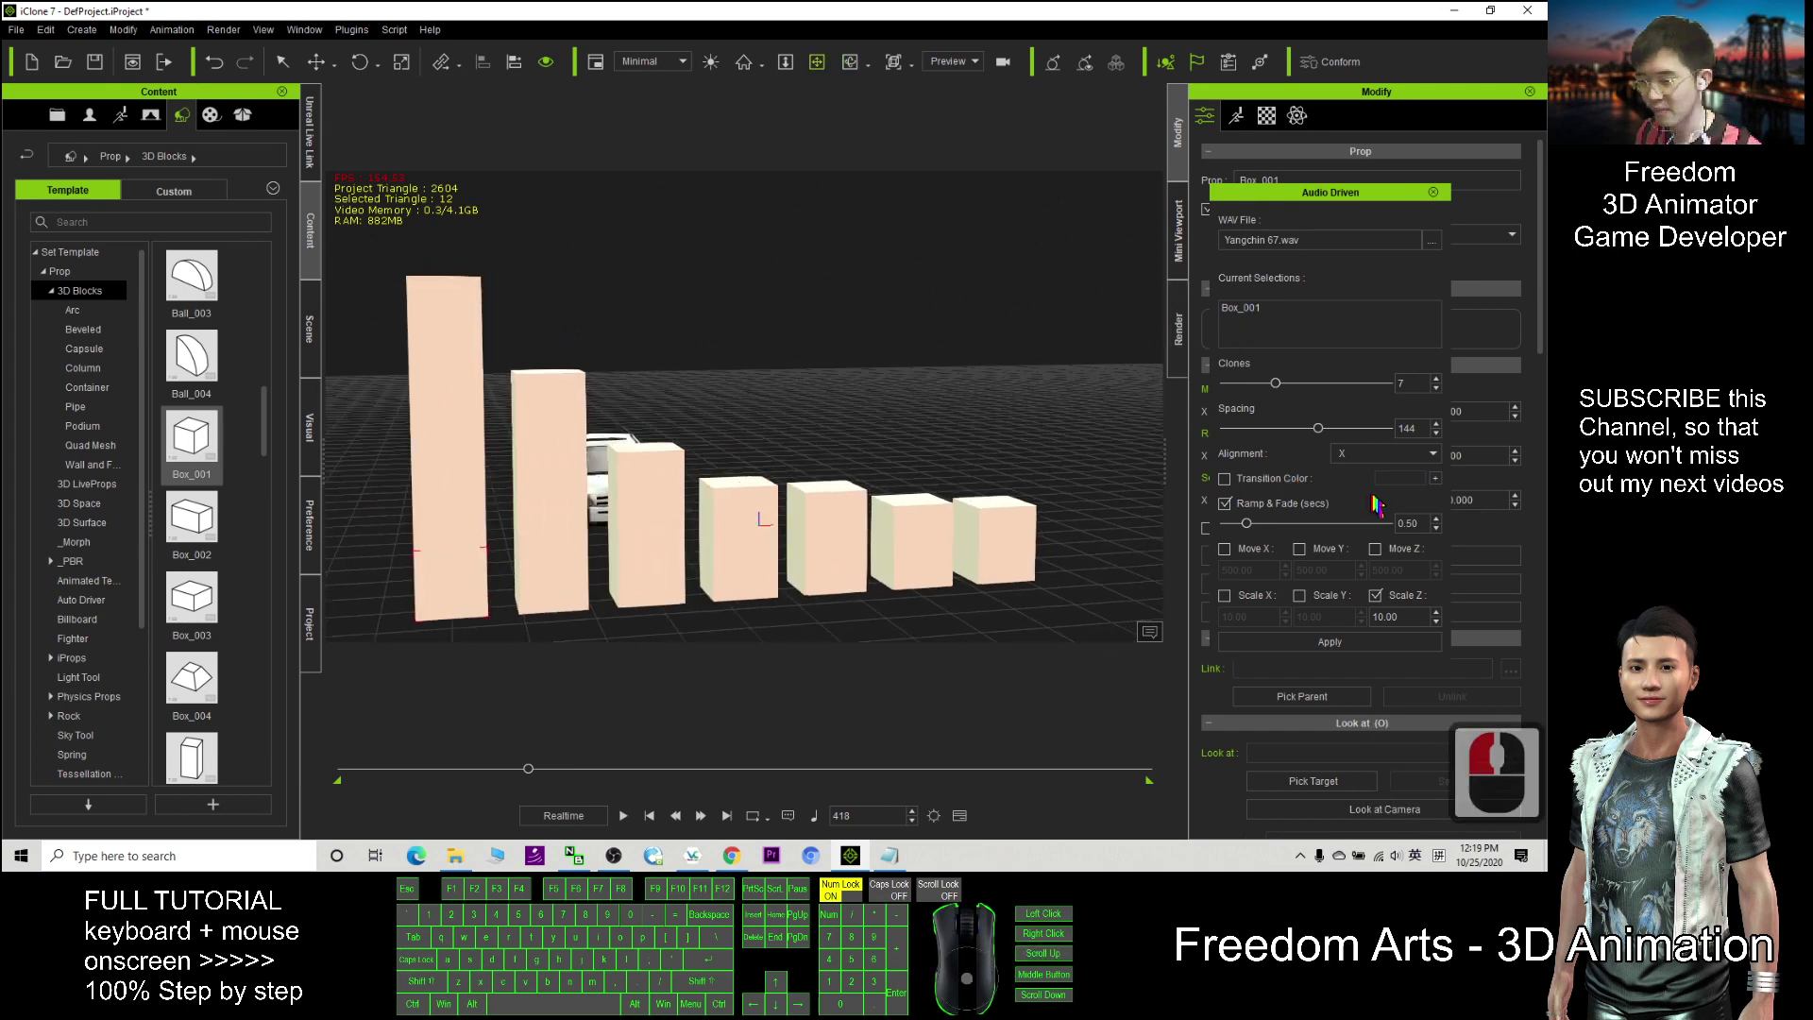
scroll(869, 458, down, 20)
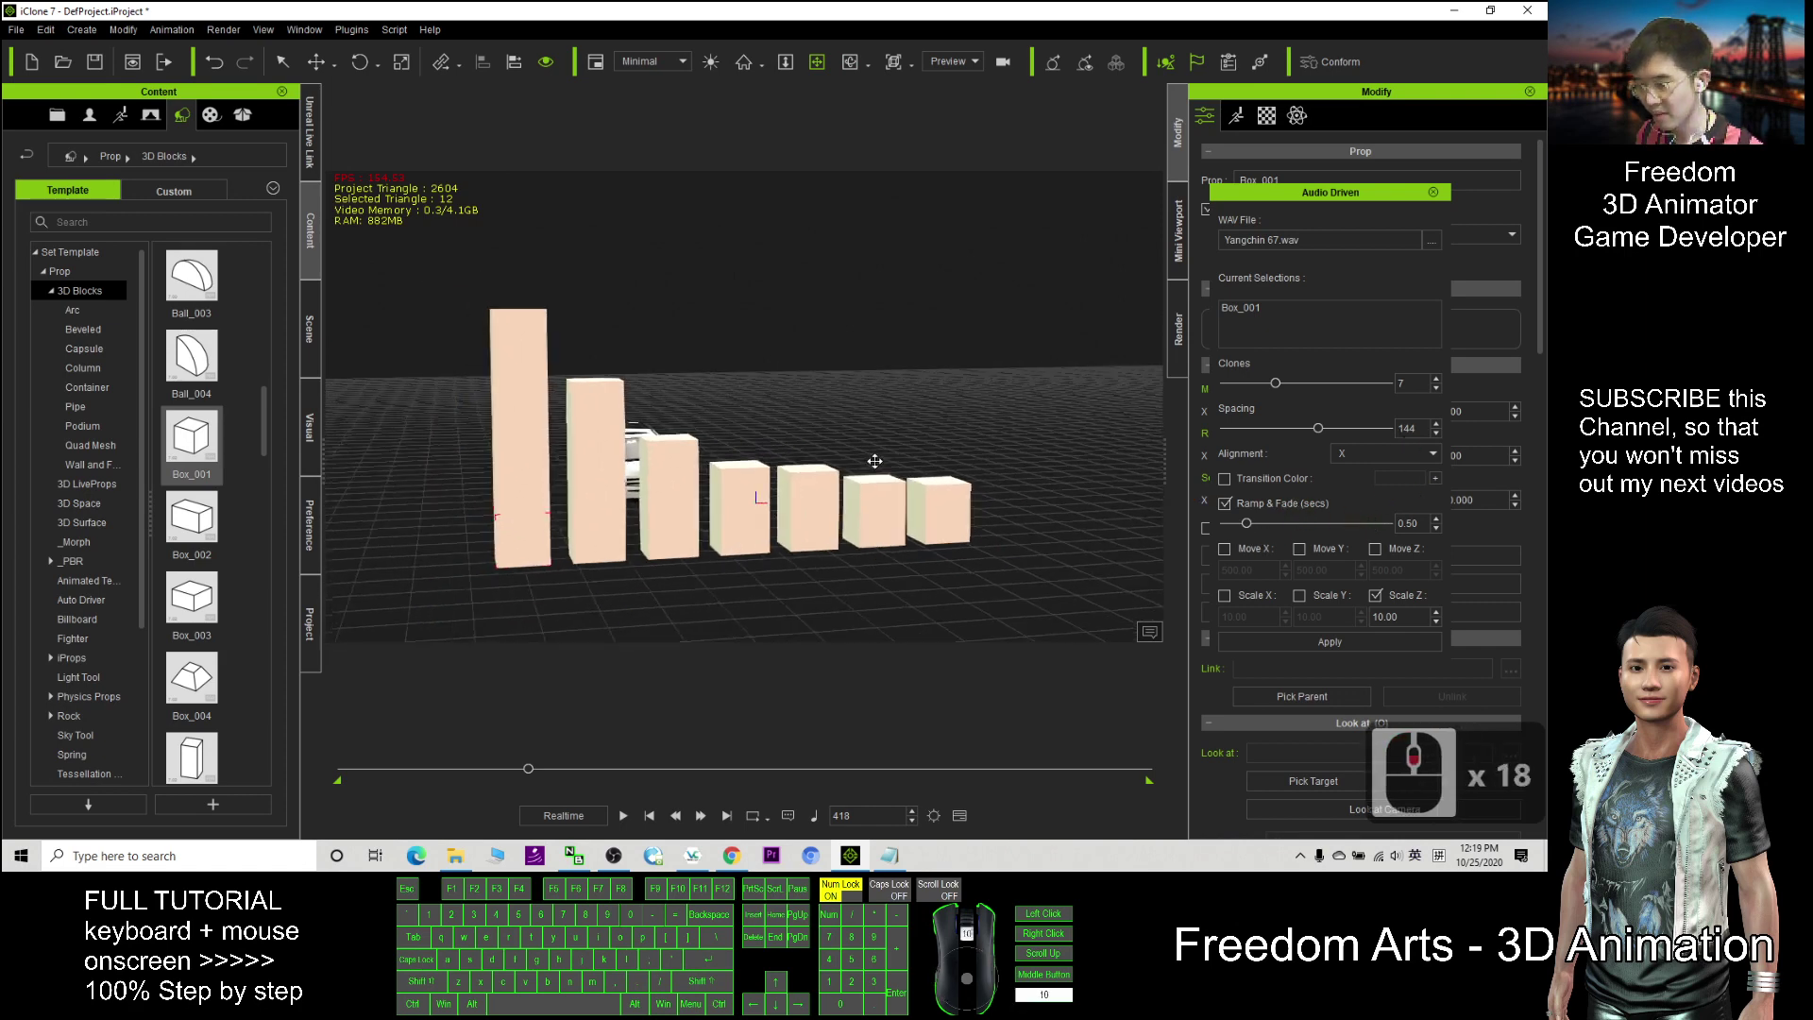
click(650, 815)
click(651, 815)
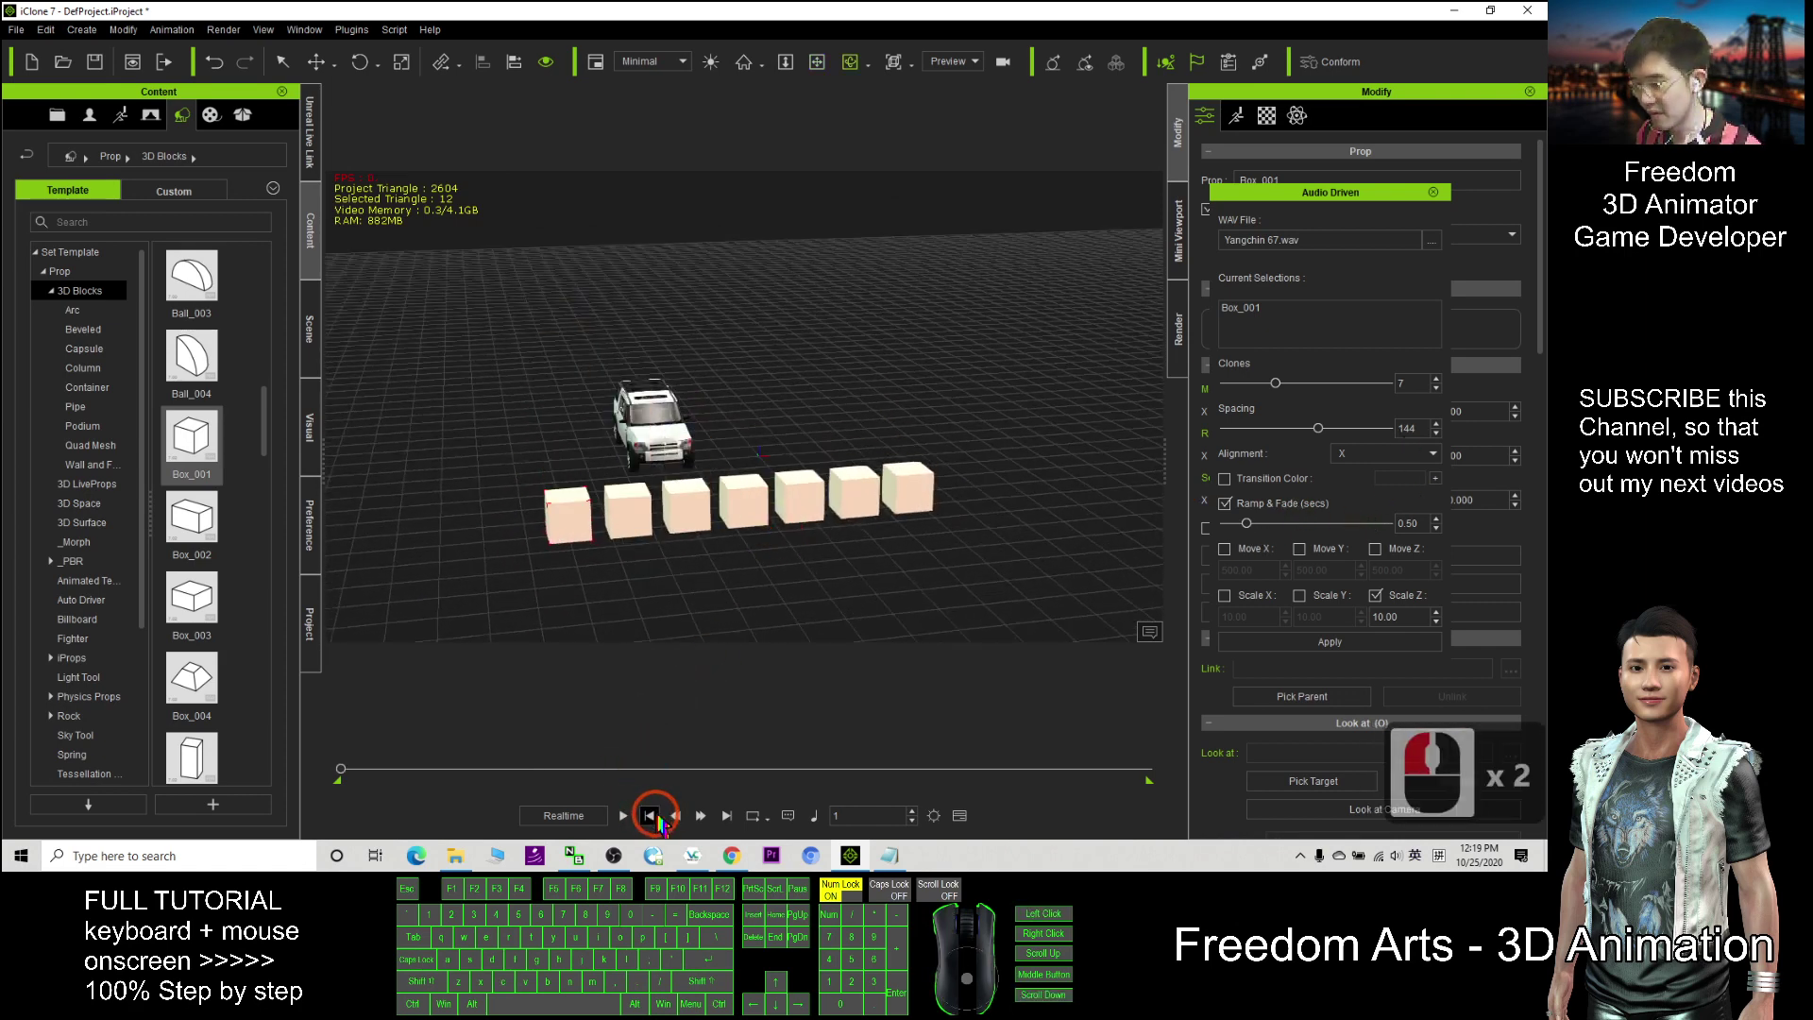
Step: Enable Move Y at 500 alongside Scale Z, apply Audio Driven to the box, and check the playback from above
click(1300, 550)
click(1192, 591)
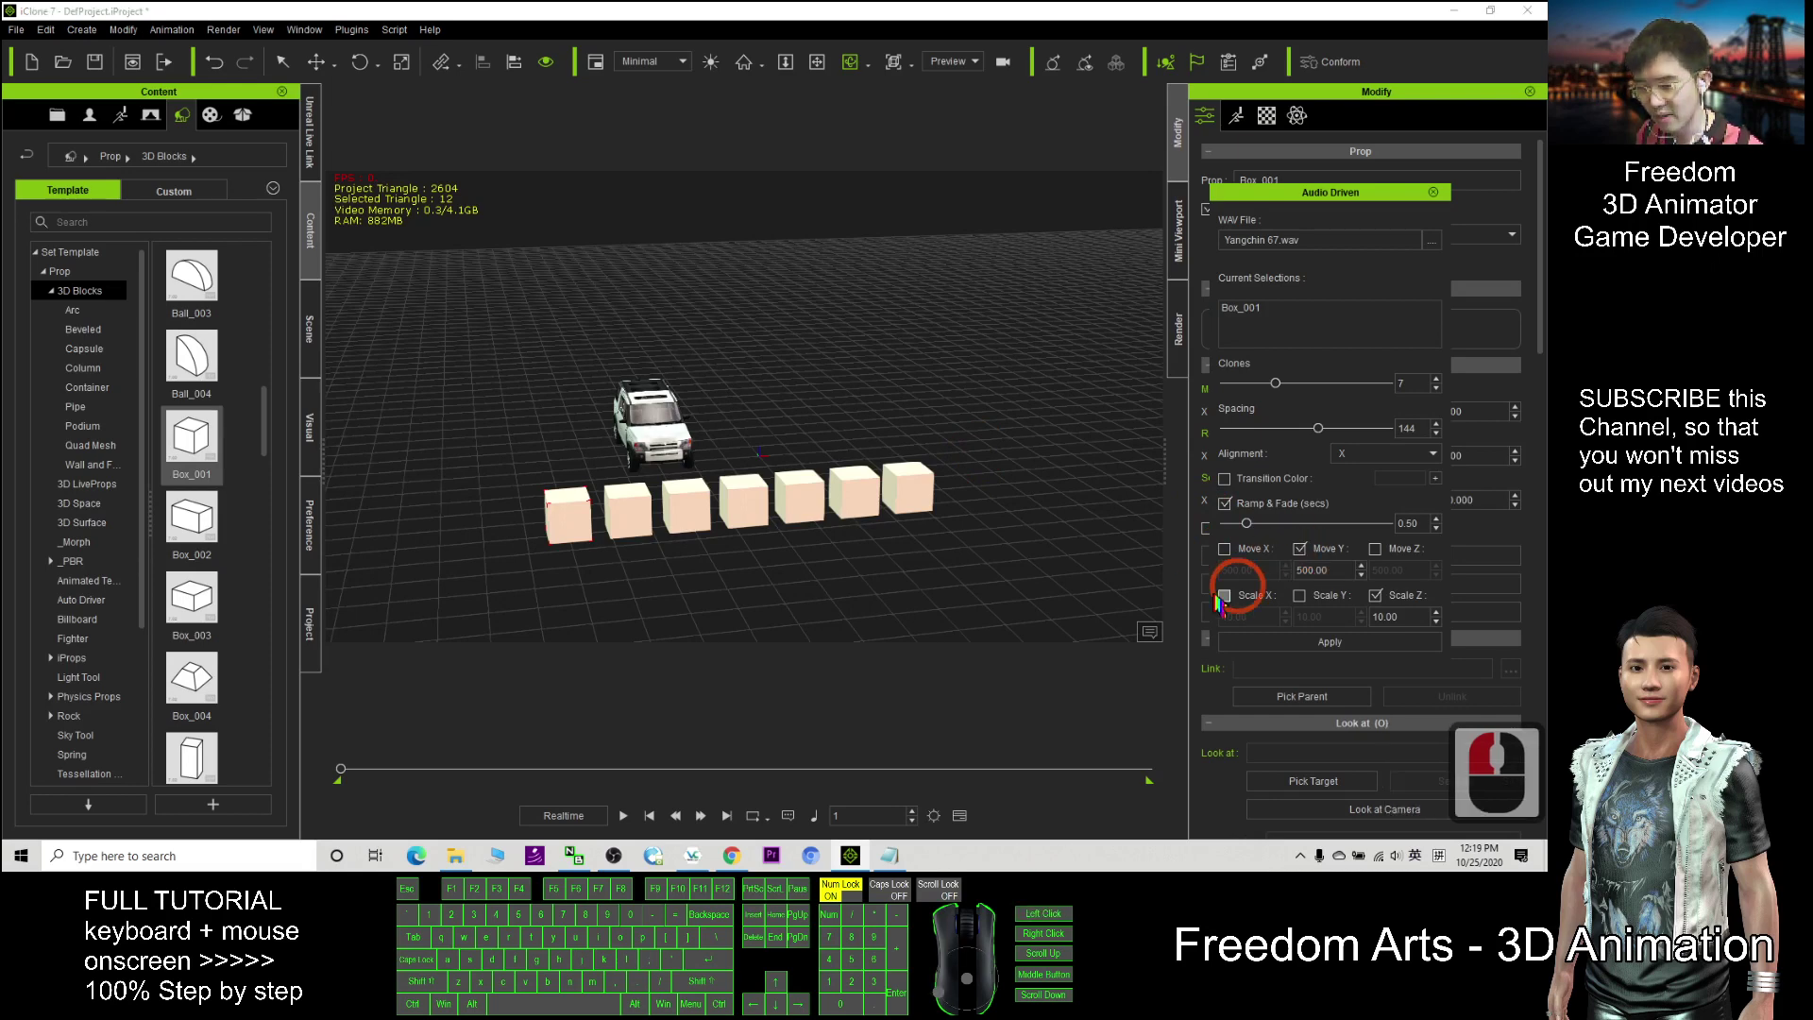
click(1330, 641)
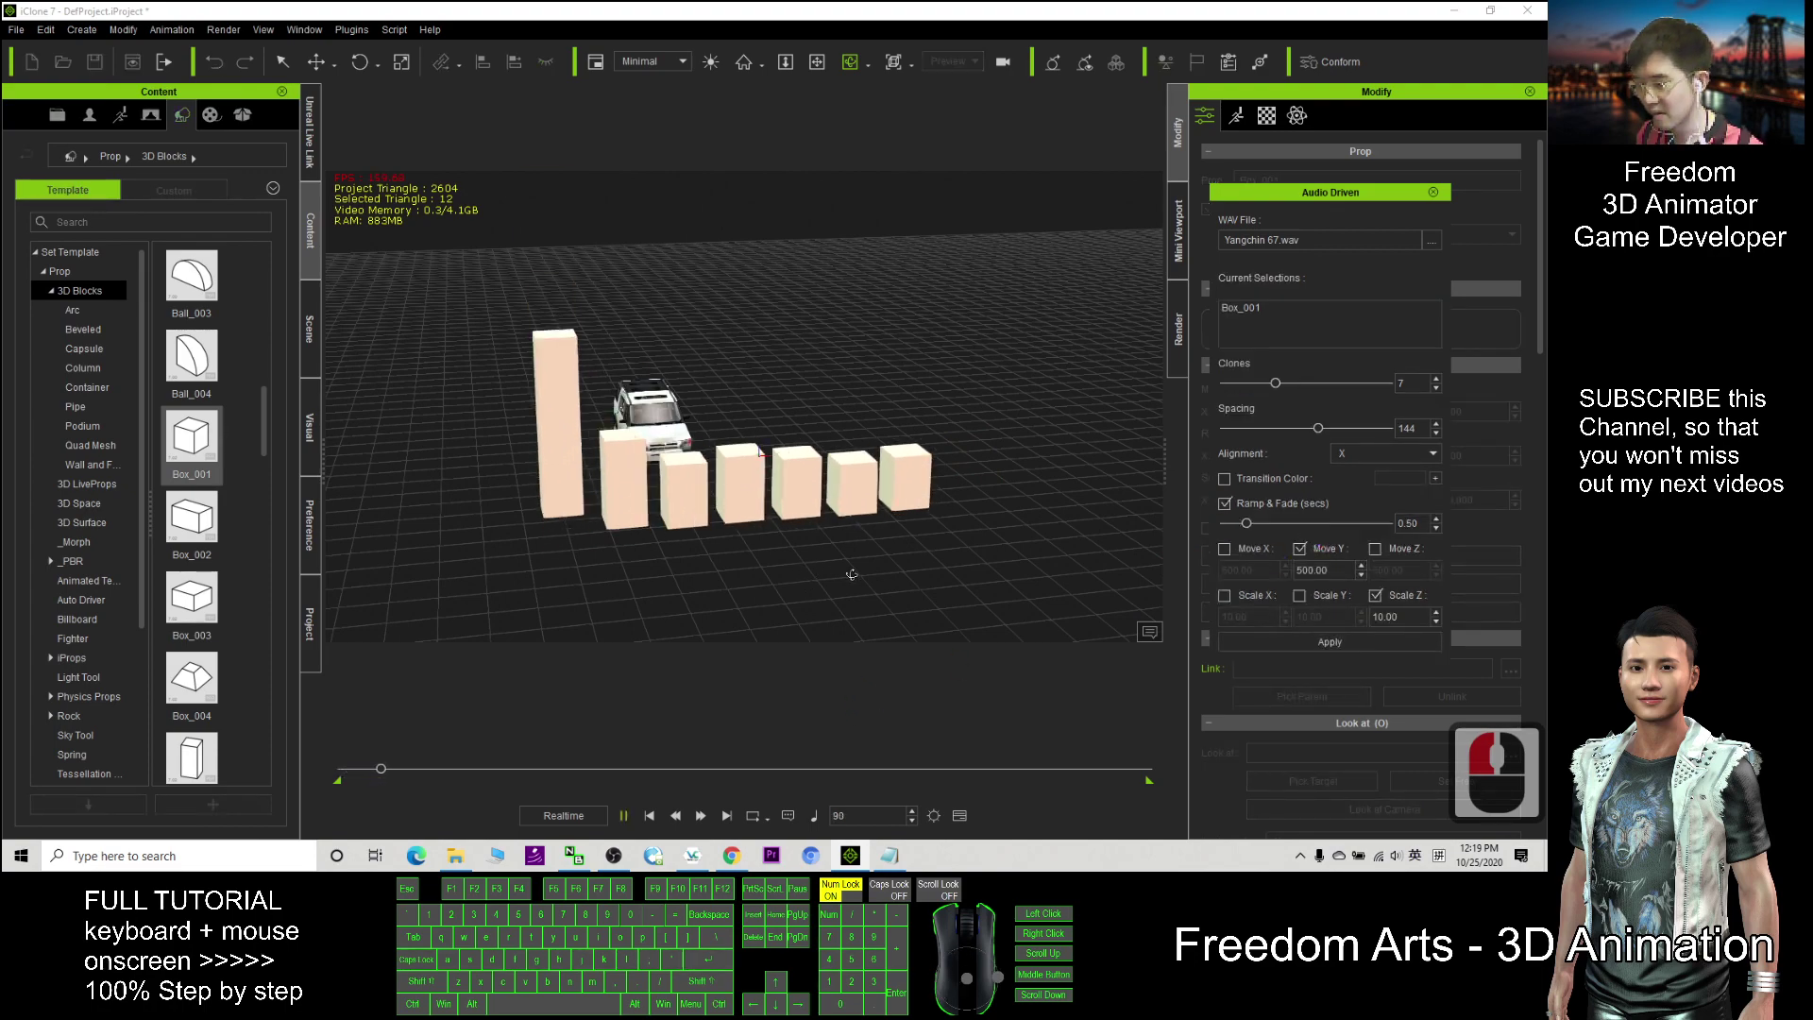
key(c)
drag(873, 548, 699, 614)
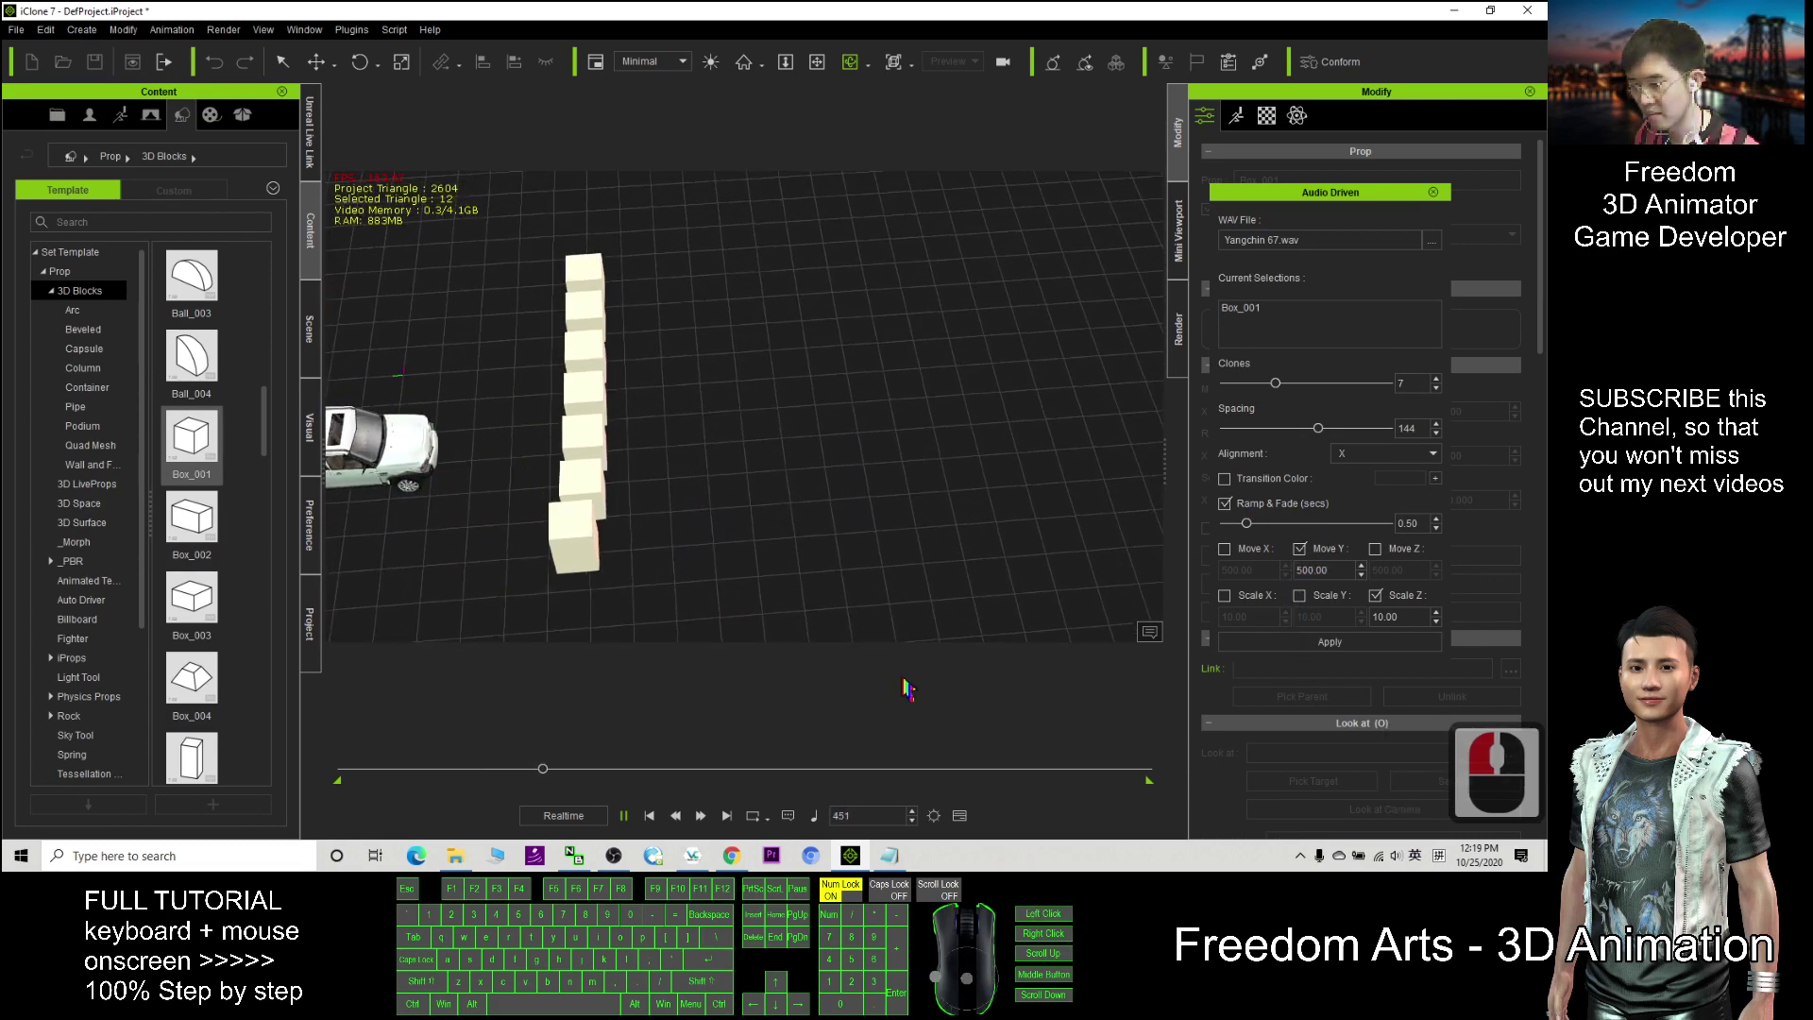
click(648, 818)
Step: Combine Scale Y at 10 with Move Y at 500 and Scale Z, apply Audio Driven, and check the playback
click(1303, 552)
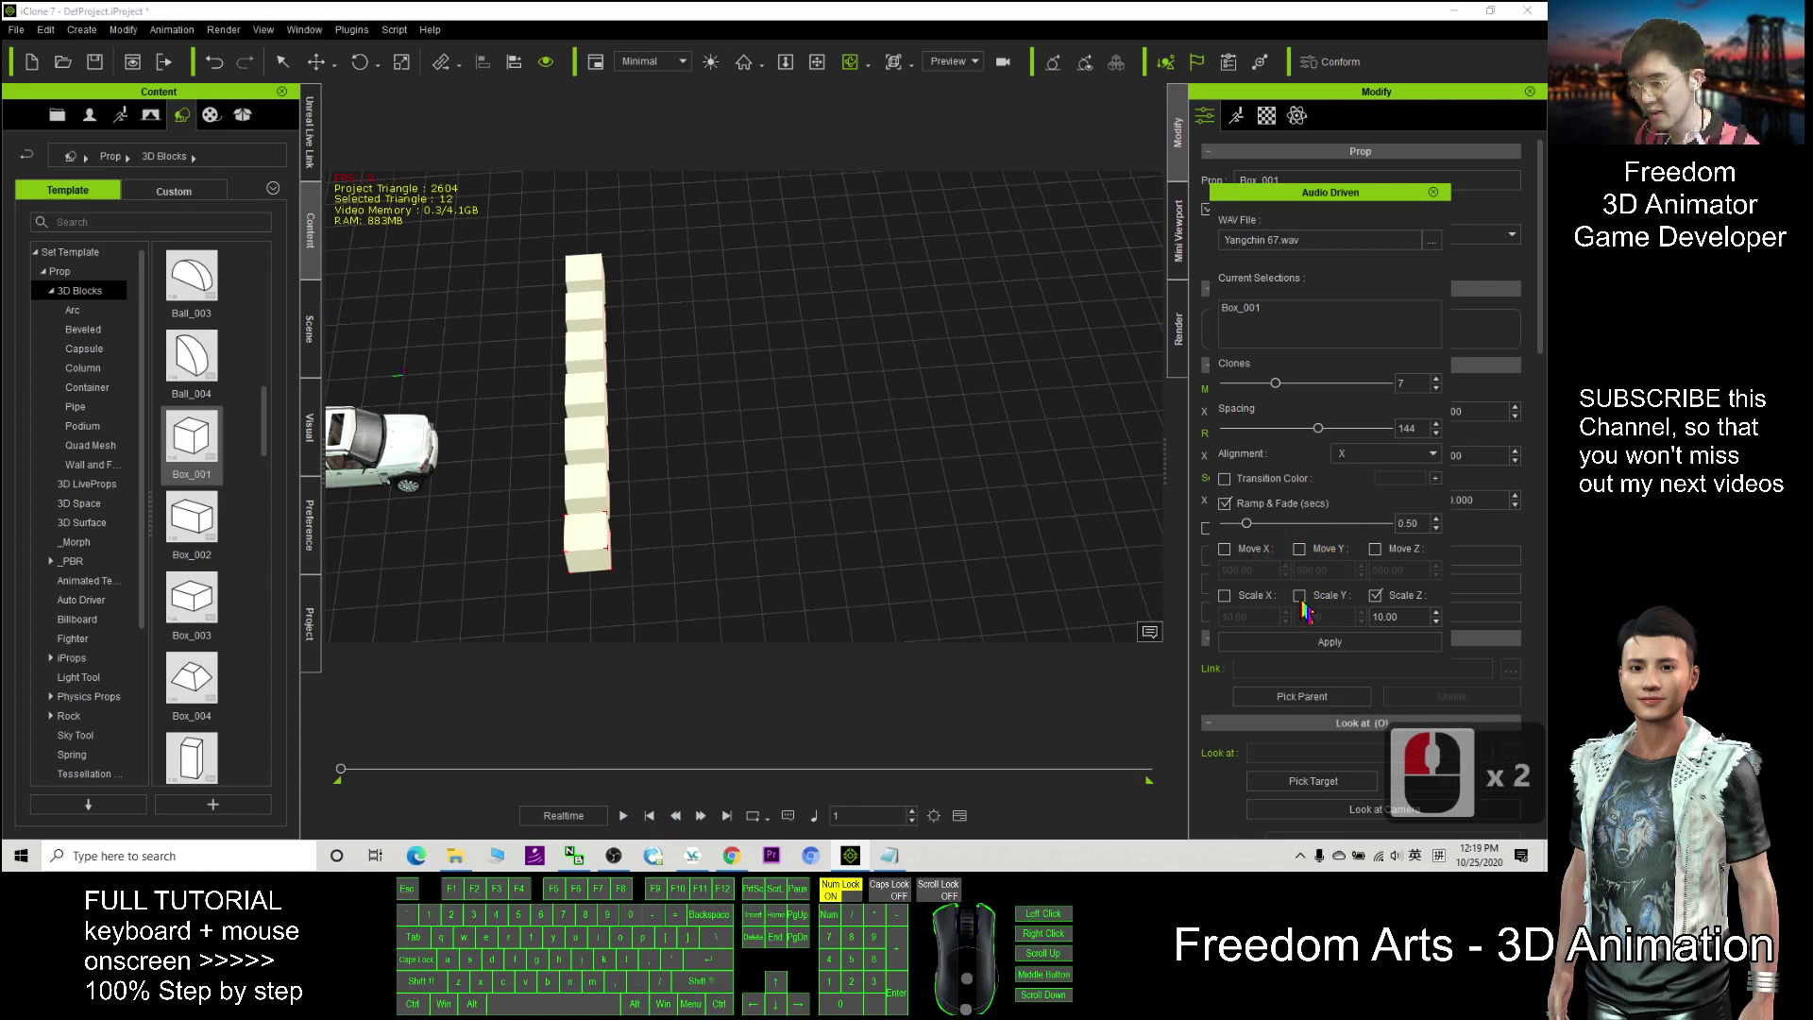
click(1301, 595)
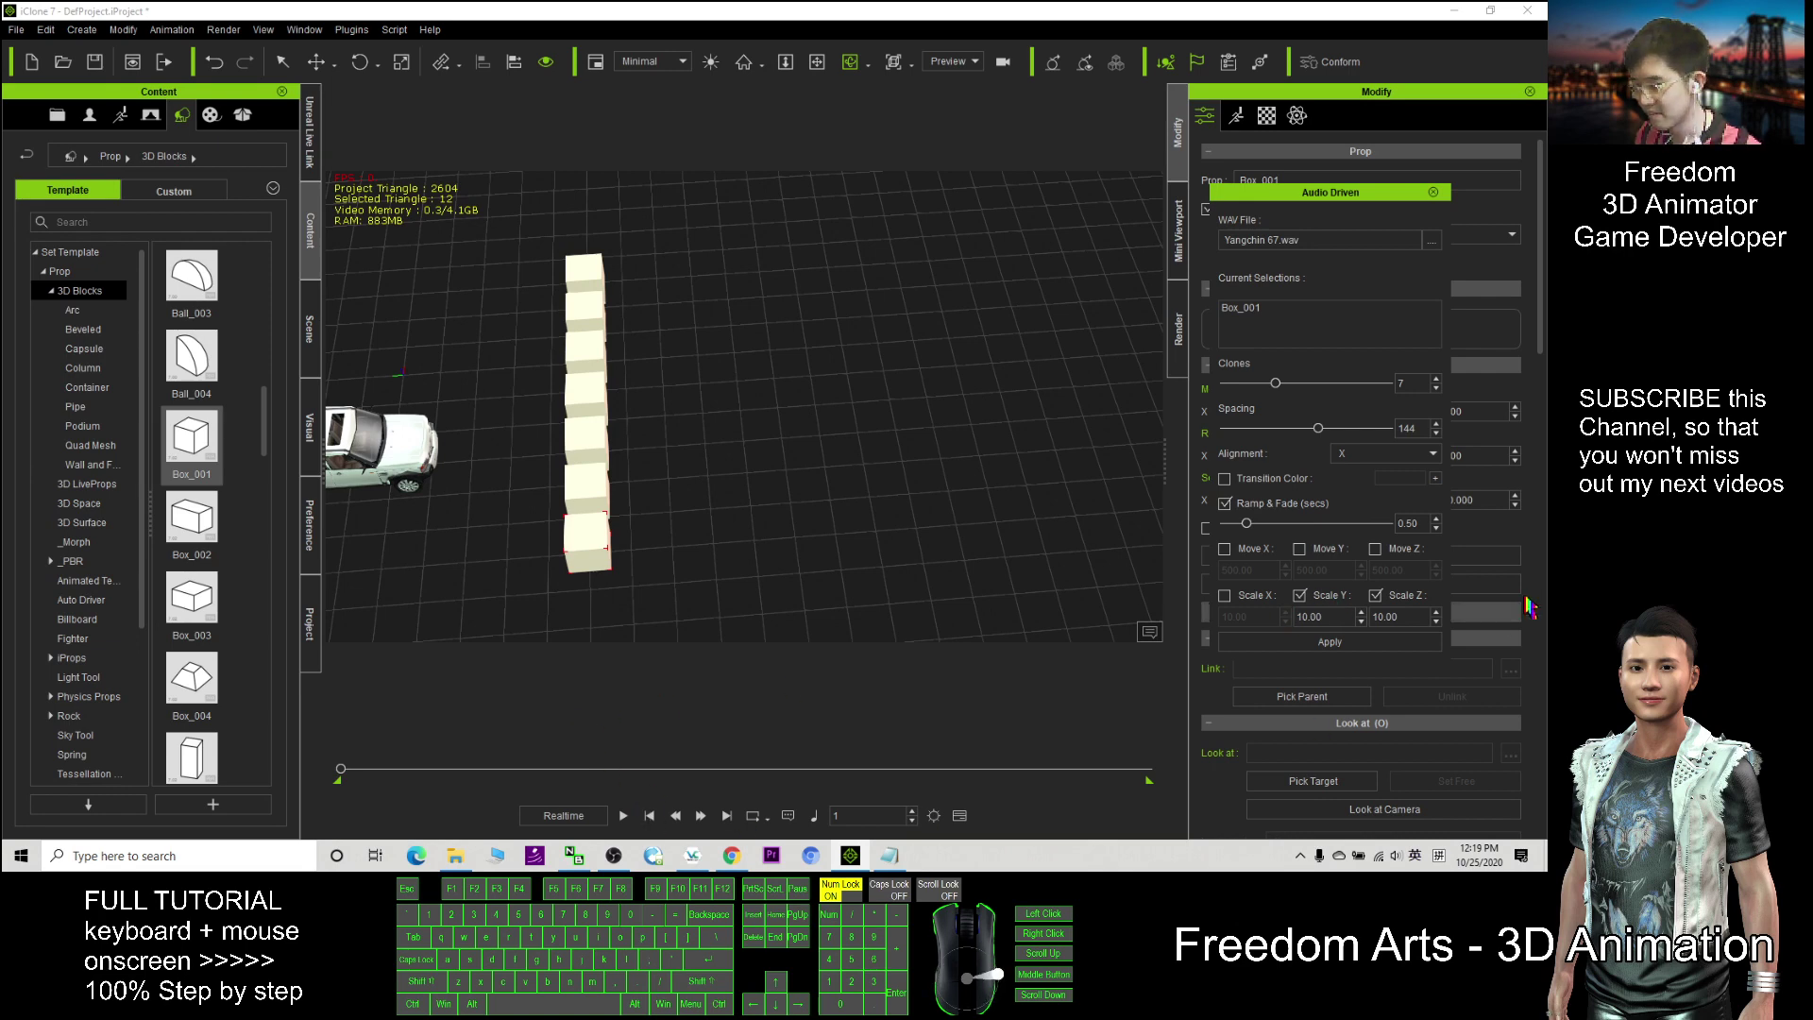
click(1300, 549)
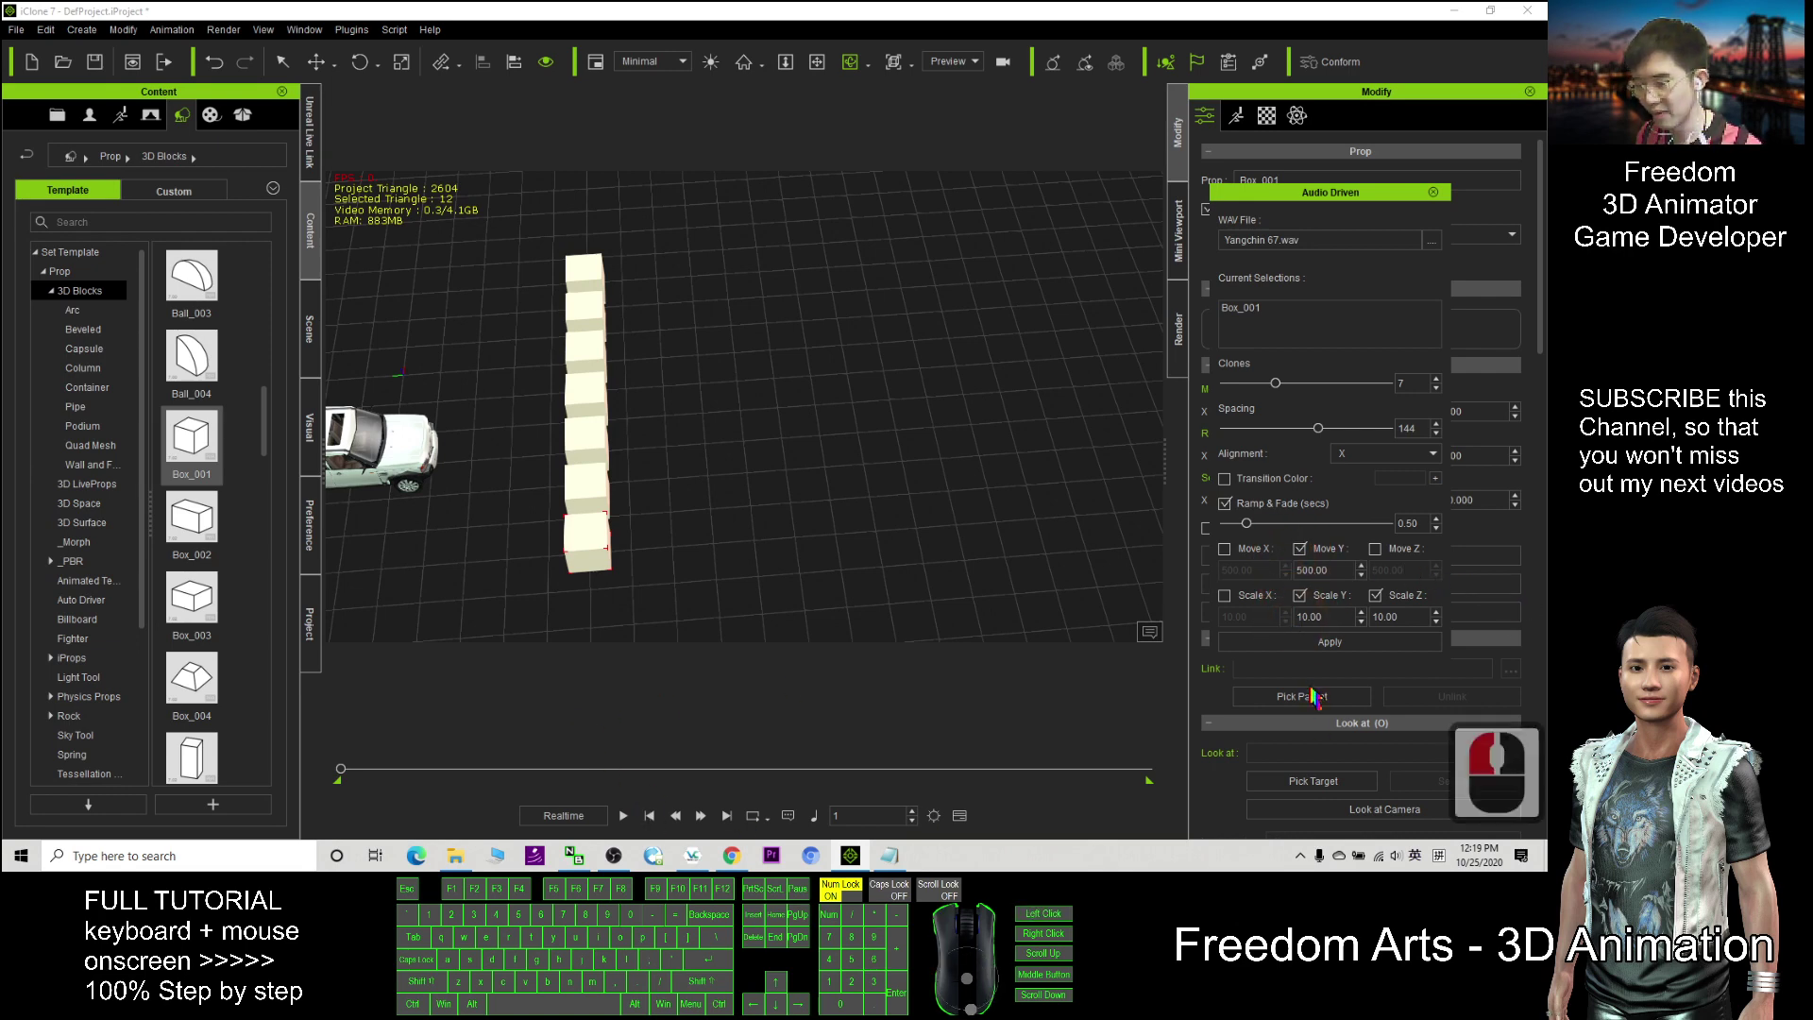
click(1327, 643)
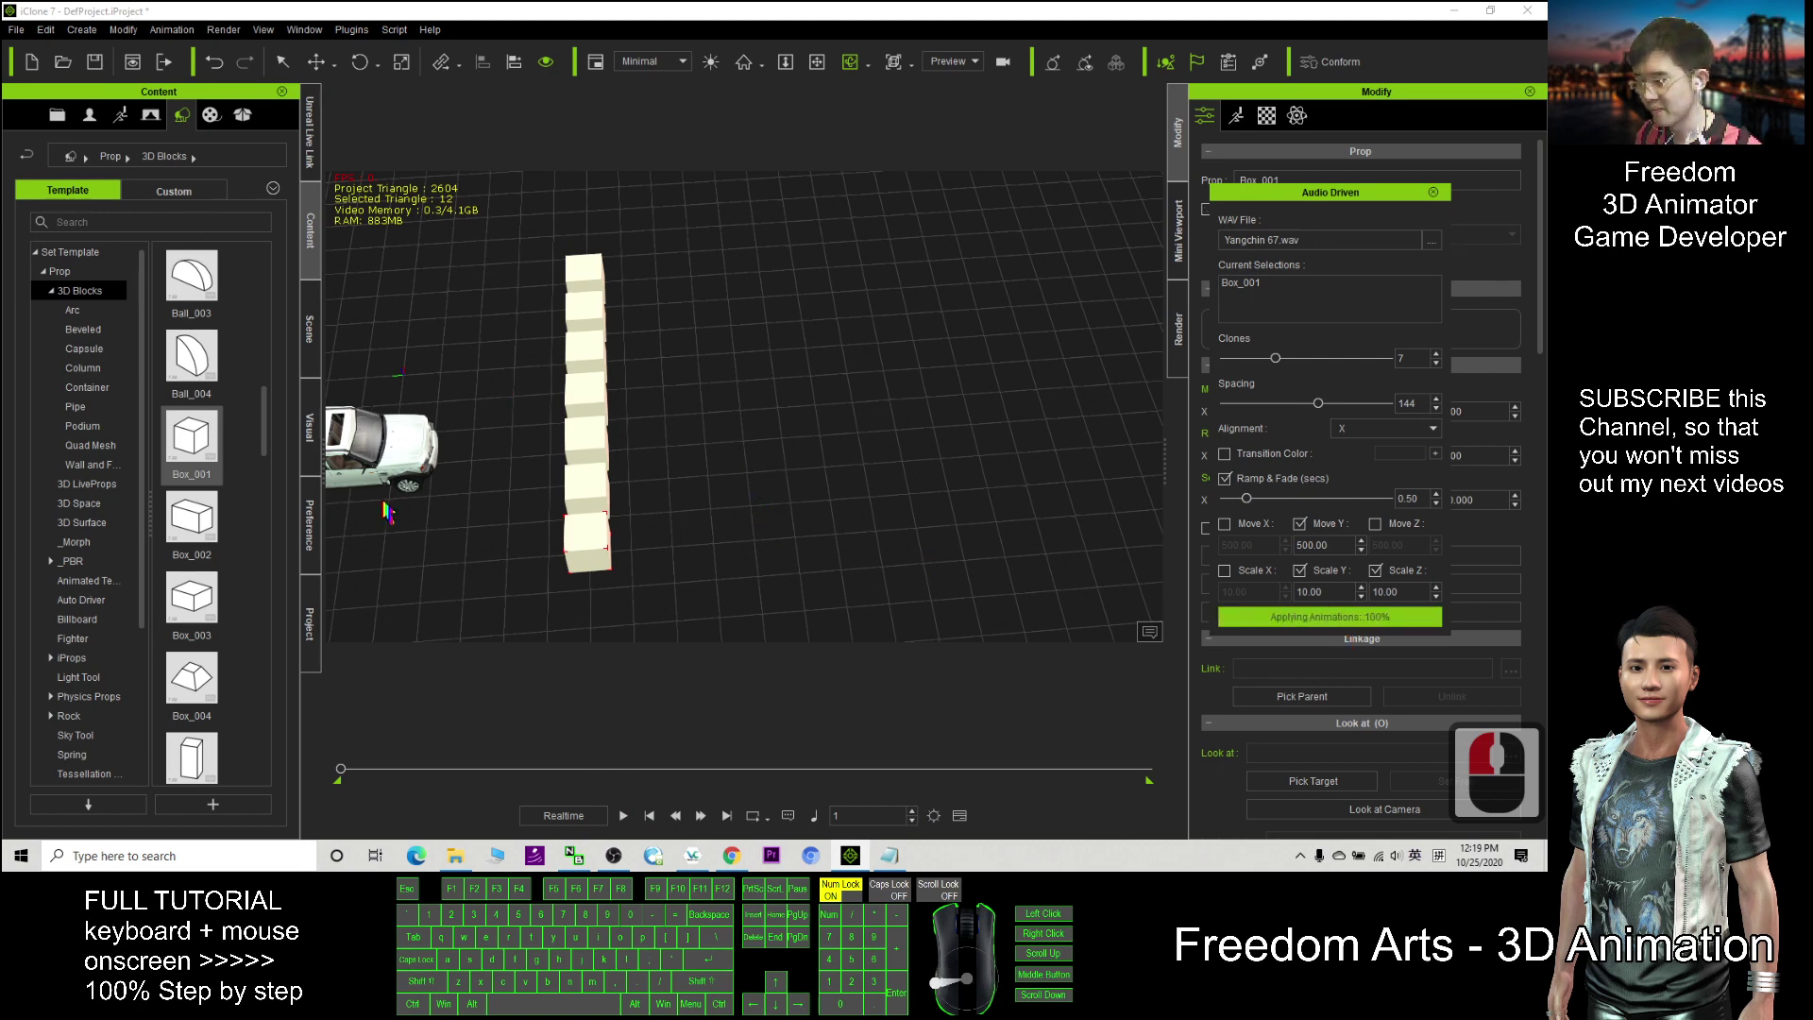
key(c)
mouse_move(862, 494)
mouse_down()
mouse_move(442, 510)
mouse_move(745, 444)
mouse_move(421, 384)
mouse_move(551, 292)
mouse_move(496, 362)
mouse_move(926, 413)
mouse_move(581, 407)
mouse_move(888, 476)
mouse_up()
click(623, 816)
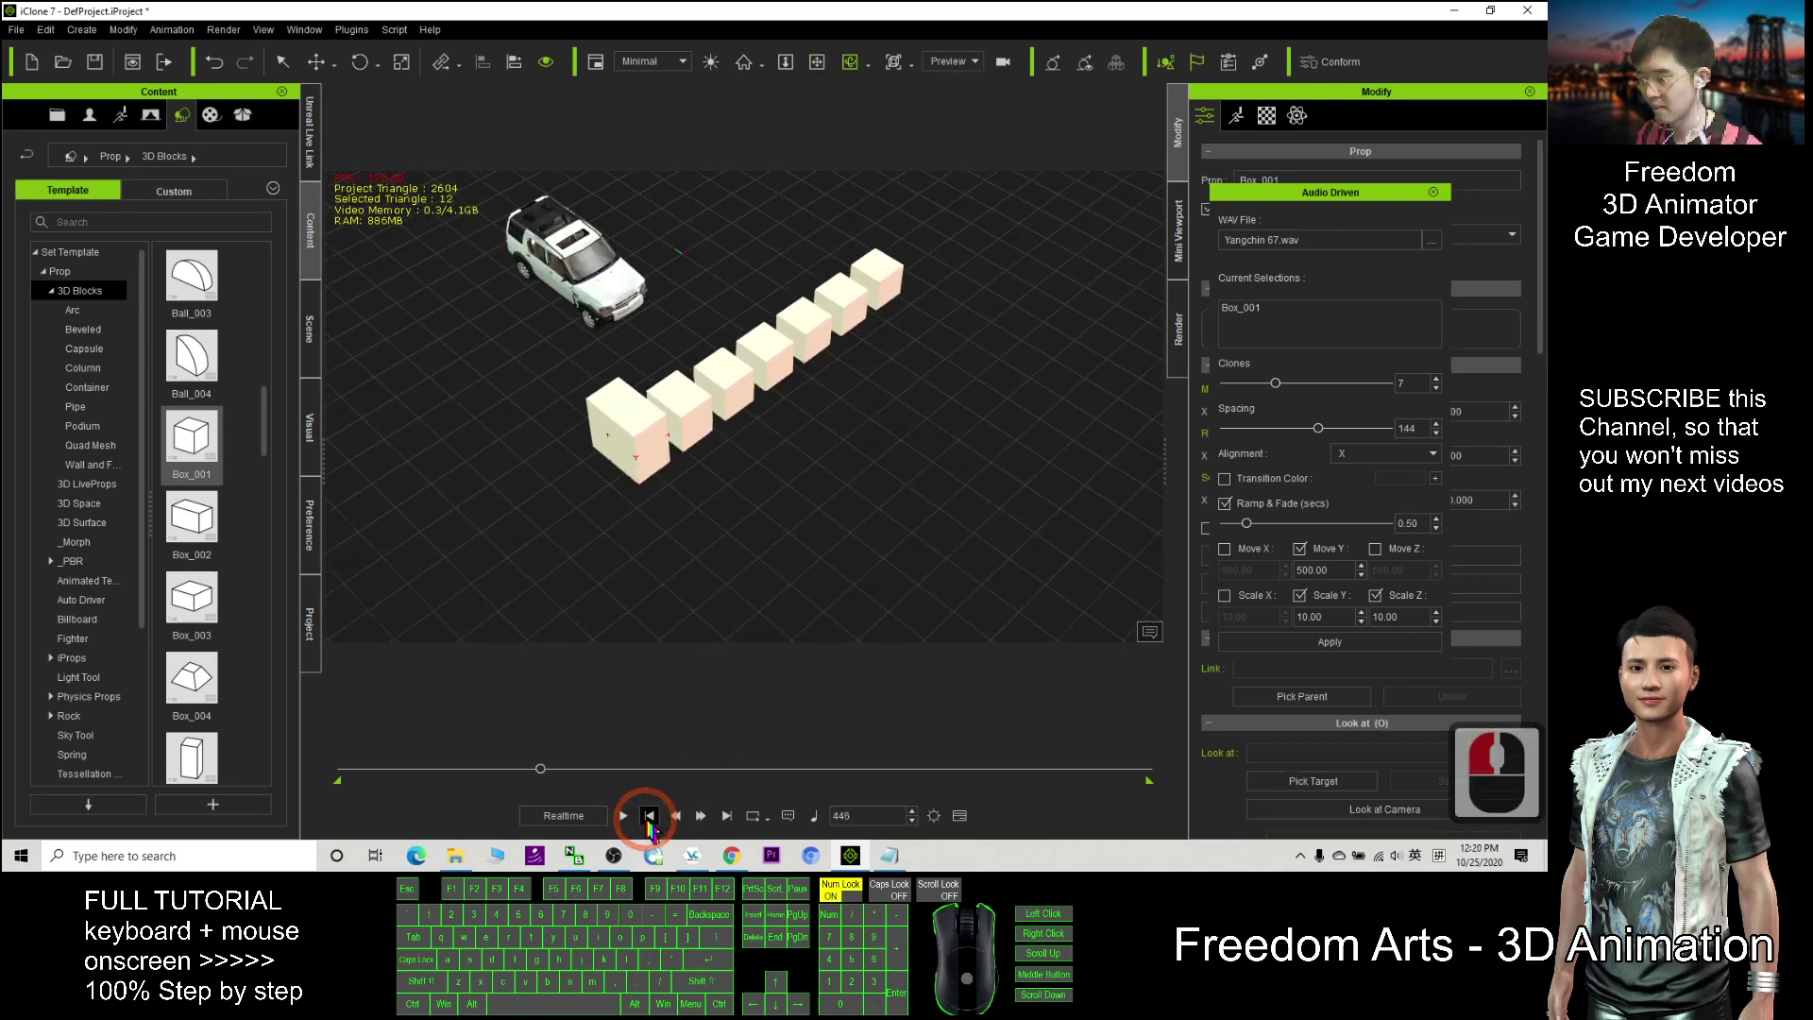
click(650, 816)
Step: Turn off Scale Z, reapply Audio Driven with Move Y and Scale Y only, and check the playback before rewinding
click(1376, 597)
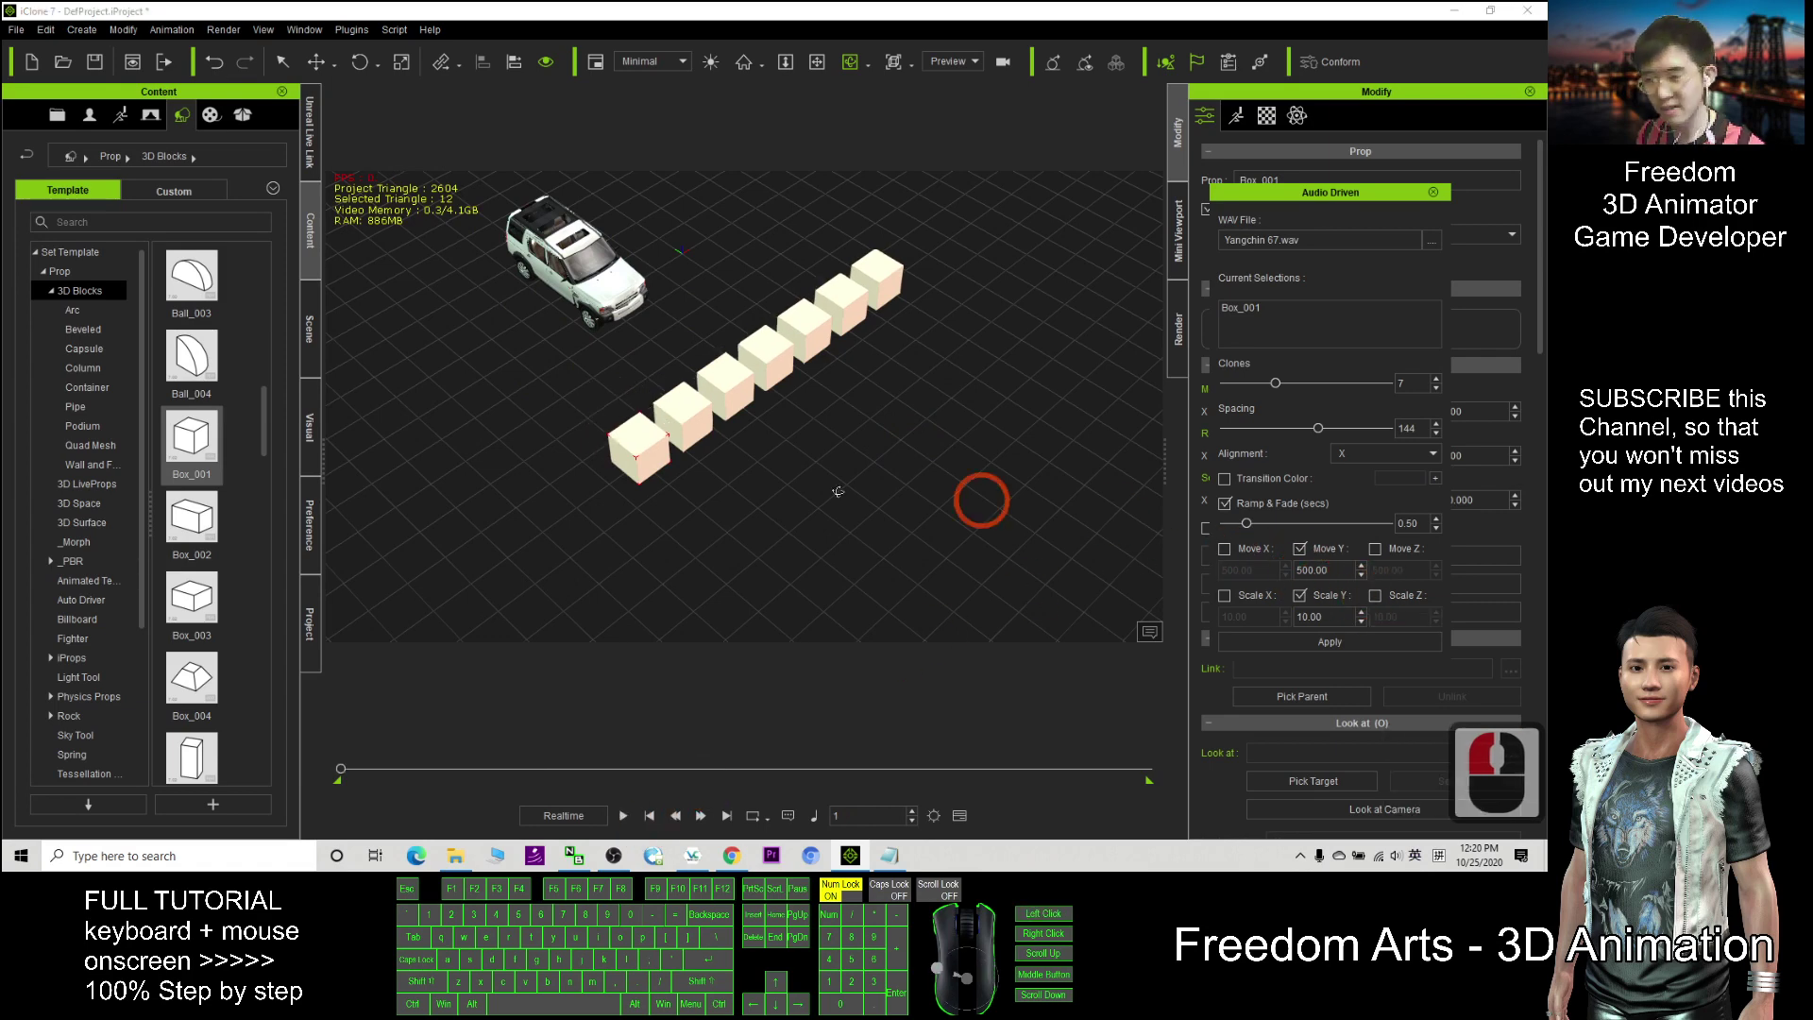
drag(818, 485, 646, 385)
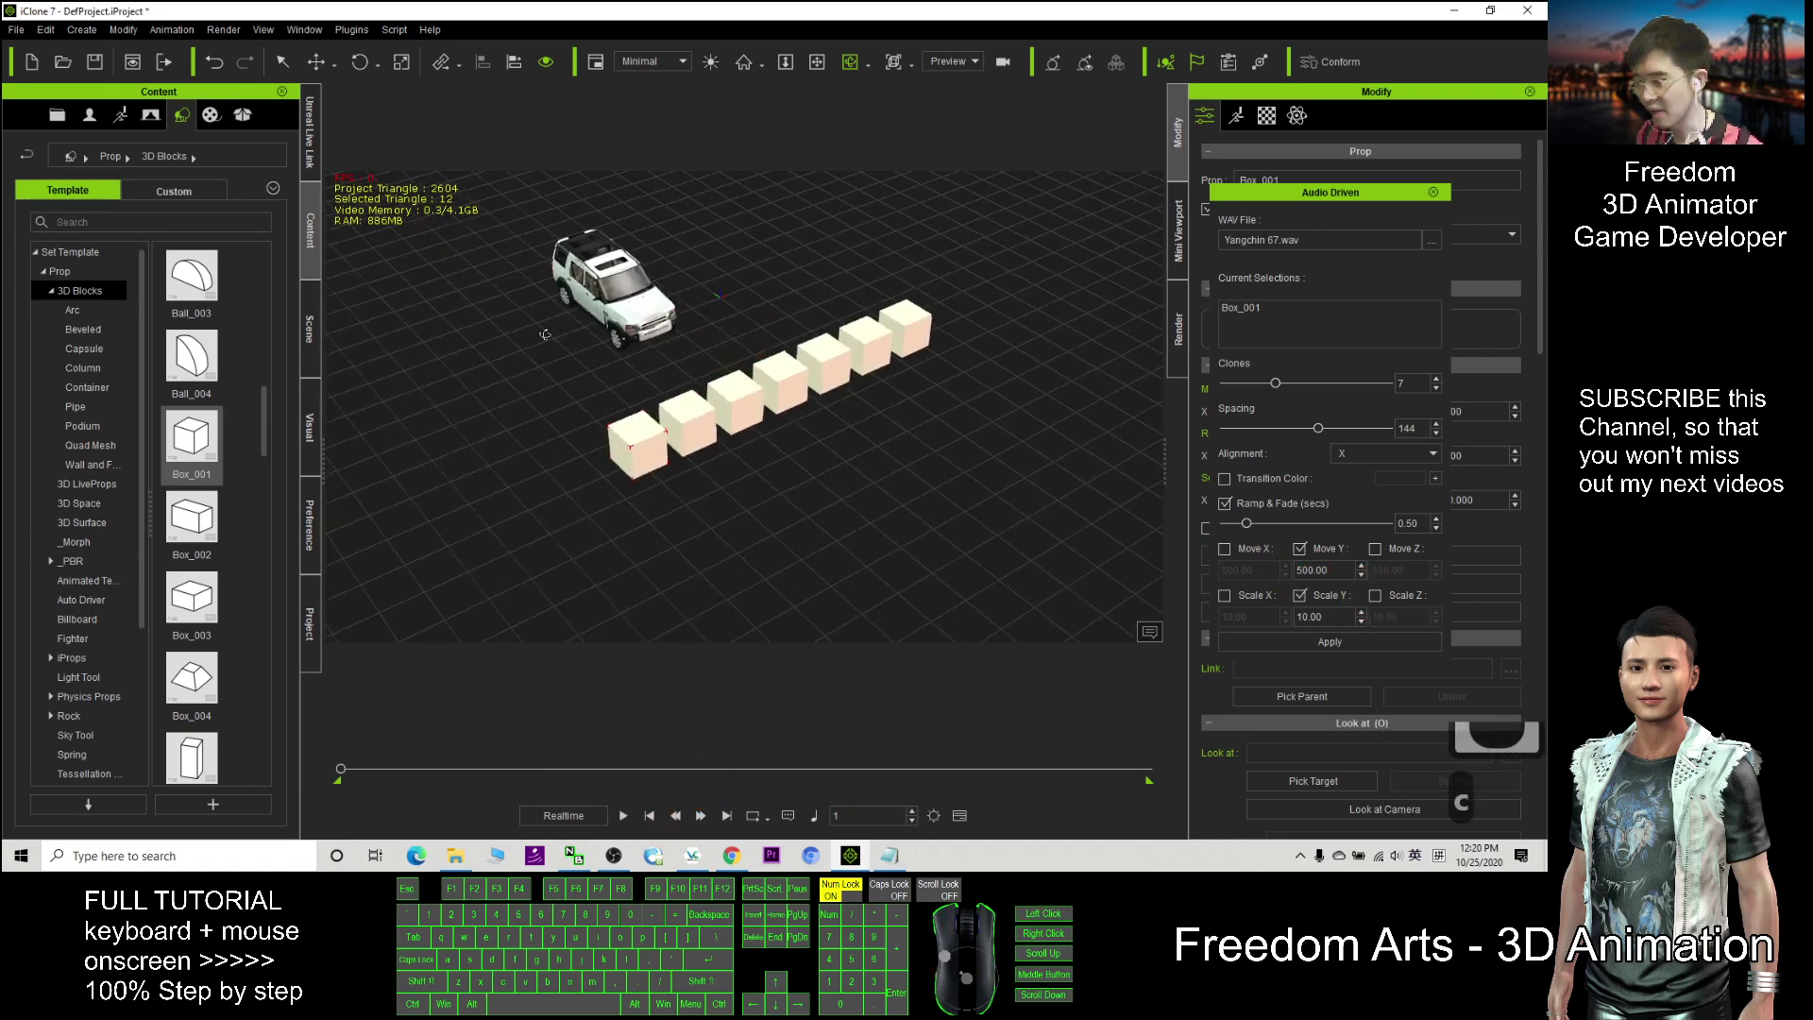
drag(896, 489, 567, 446)
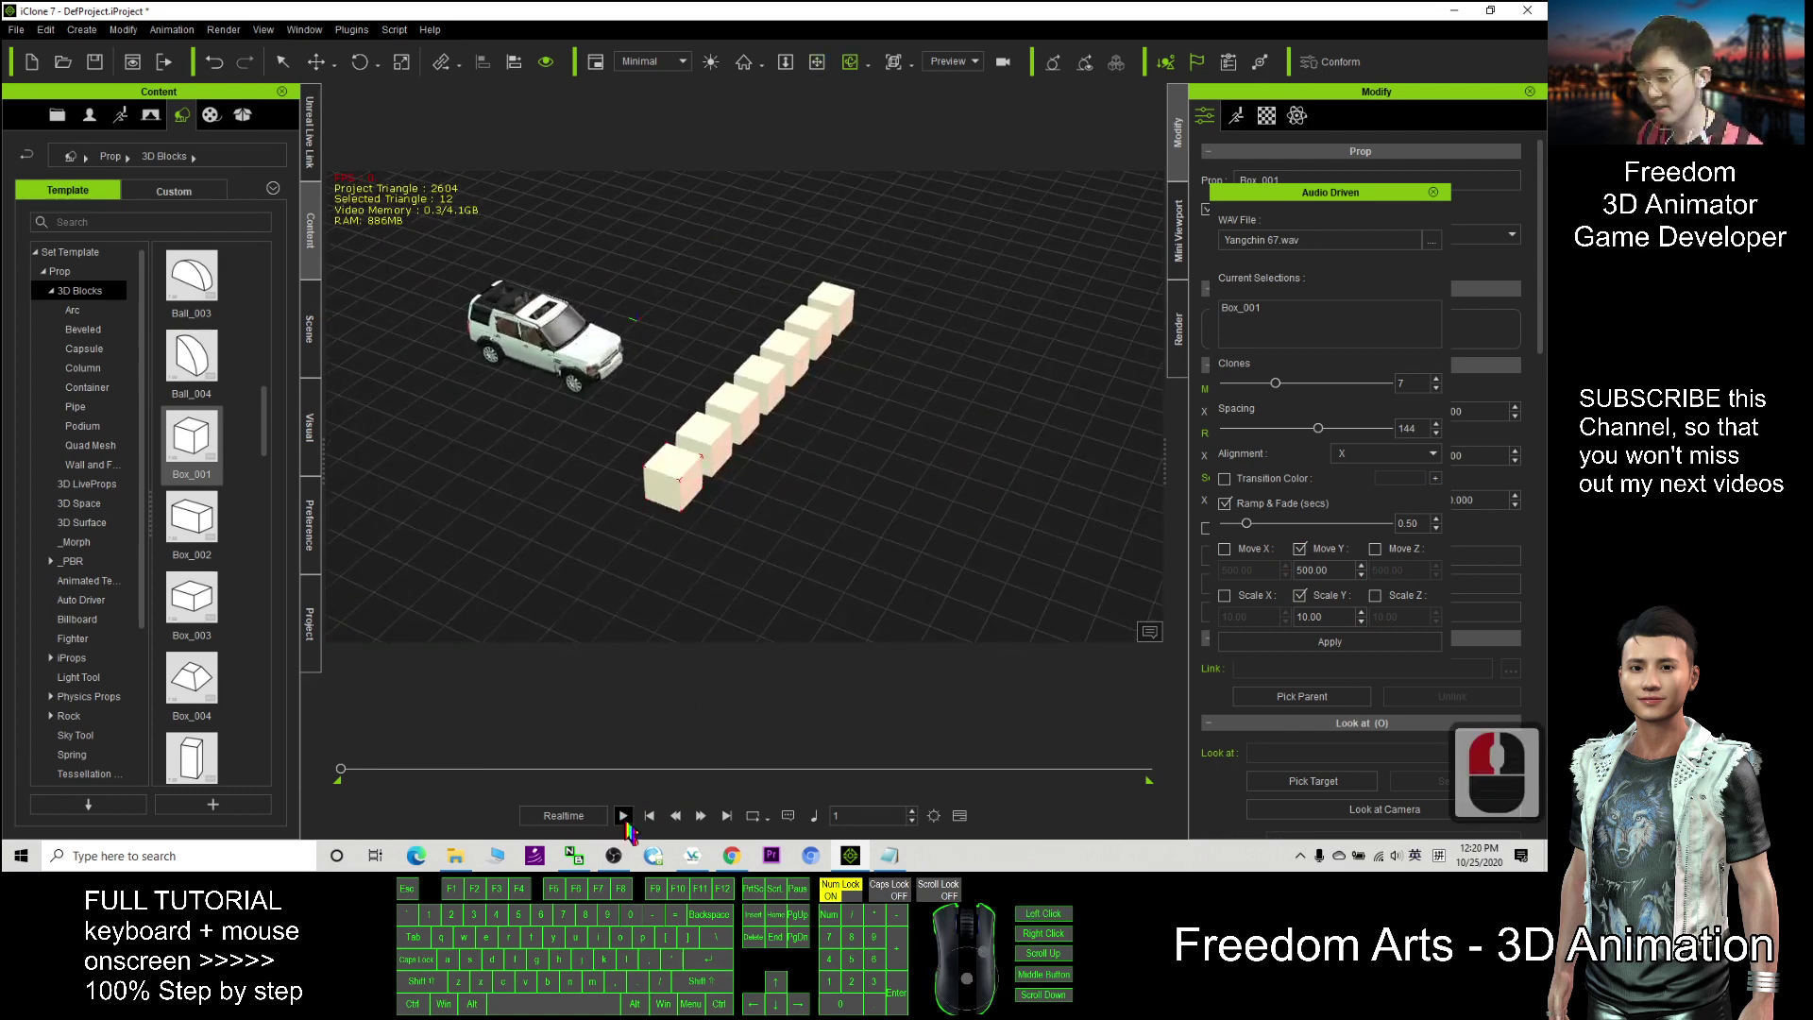
click(1265, 642)
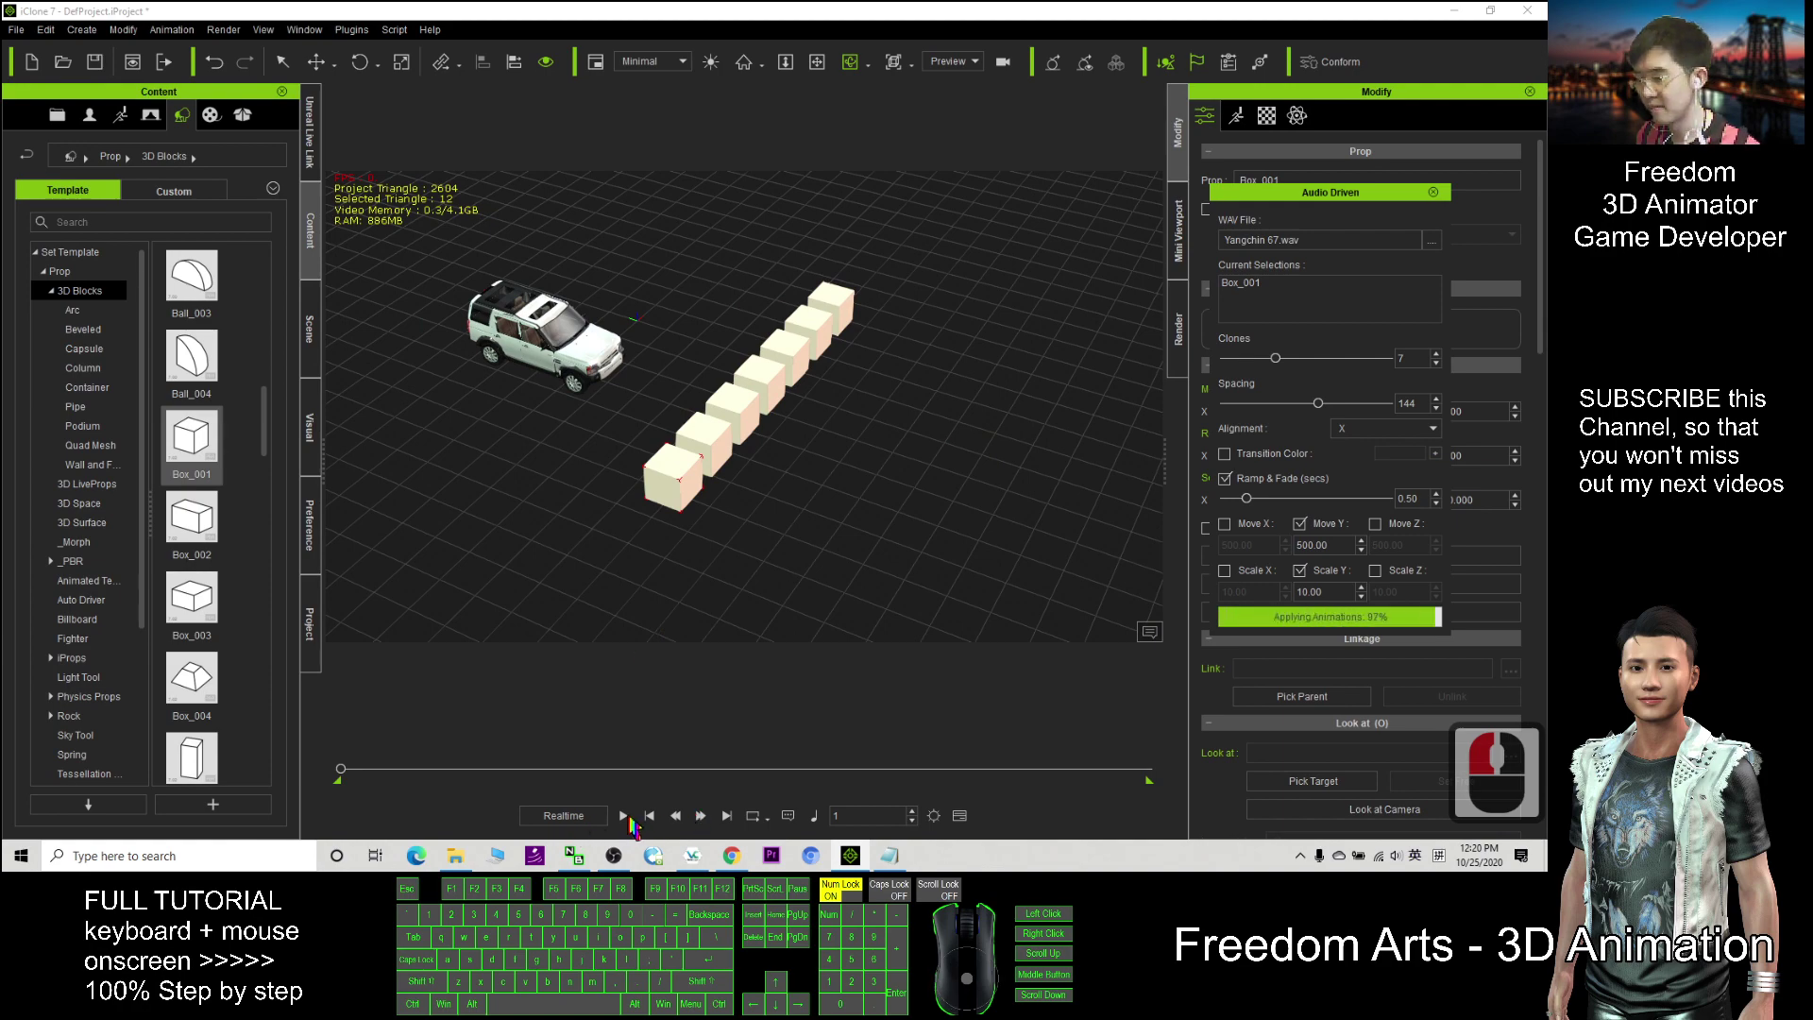
click(625, 818)
key(c)
drag(991, 483, 635, 529)
click(649, 815)
Step: Turn off Move Y and Scale Y, enable Scale Z at 10, and reapply Audio Driven to the box
click(1392, 508)
click(1392, 512)
key(x)
key(c)
drag(661, 404, 1056, 450)
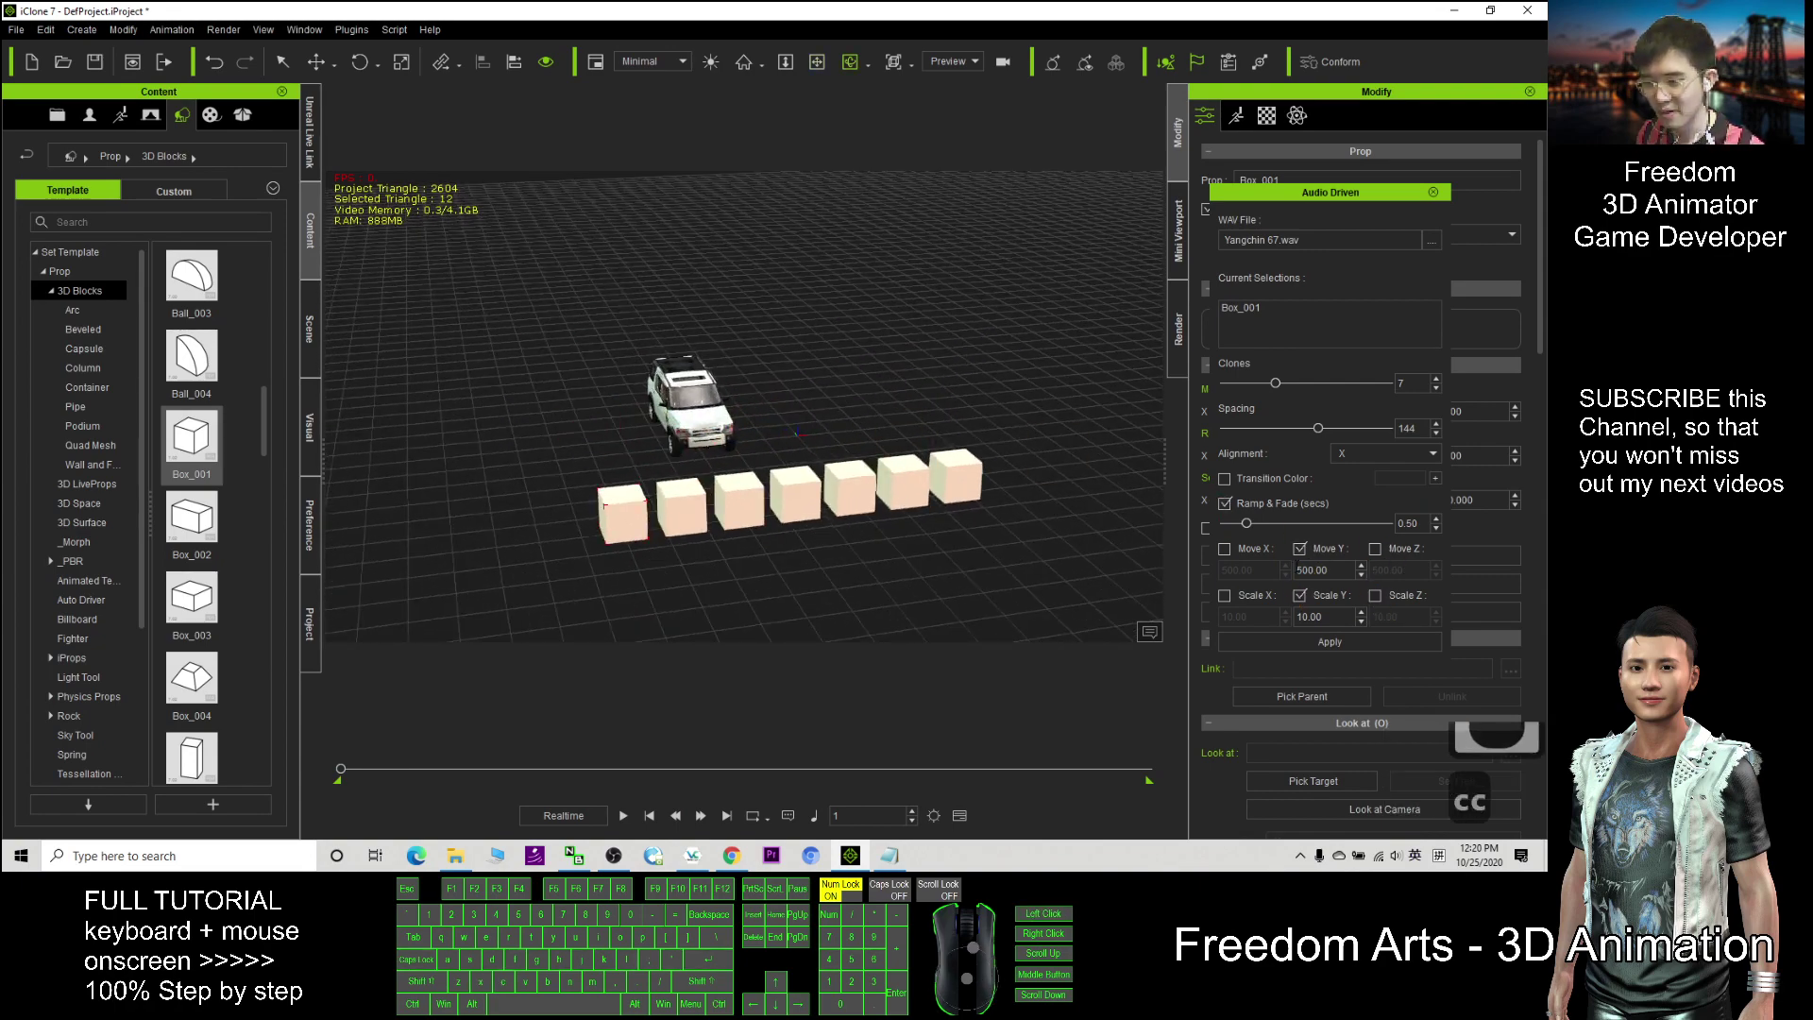
click(1299, 548)
click(1300, 595)
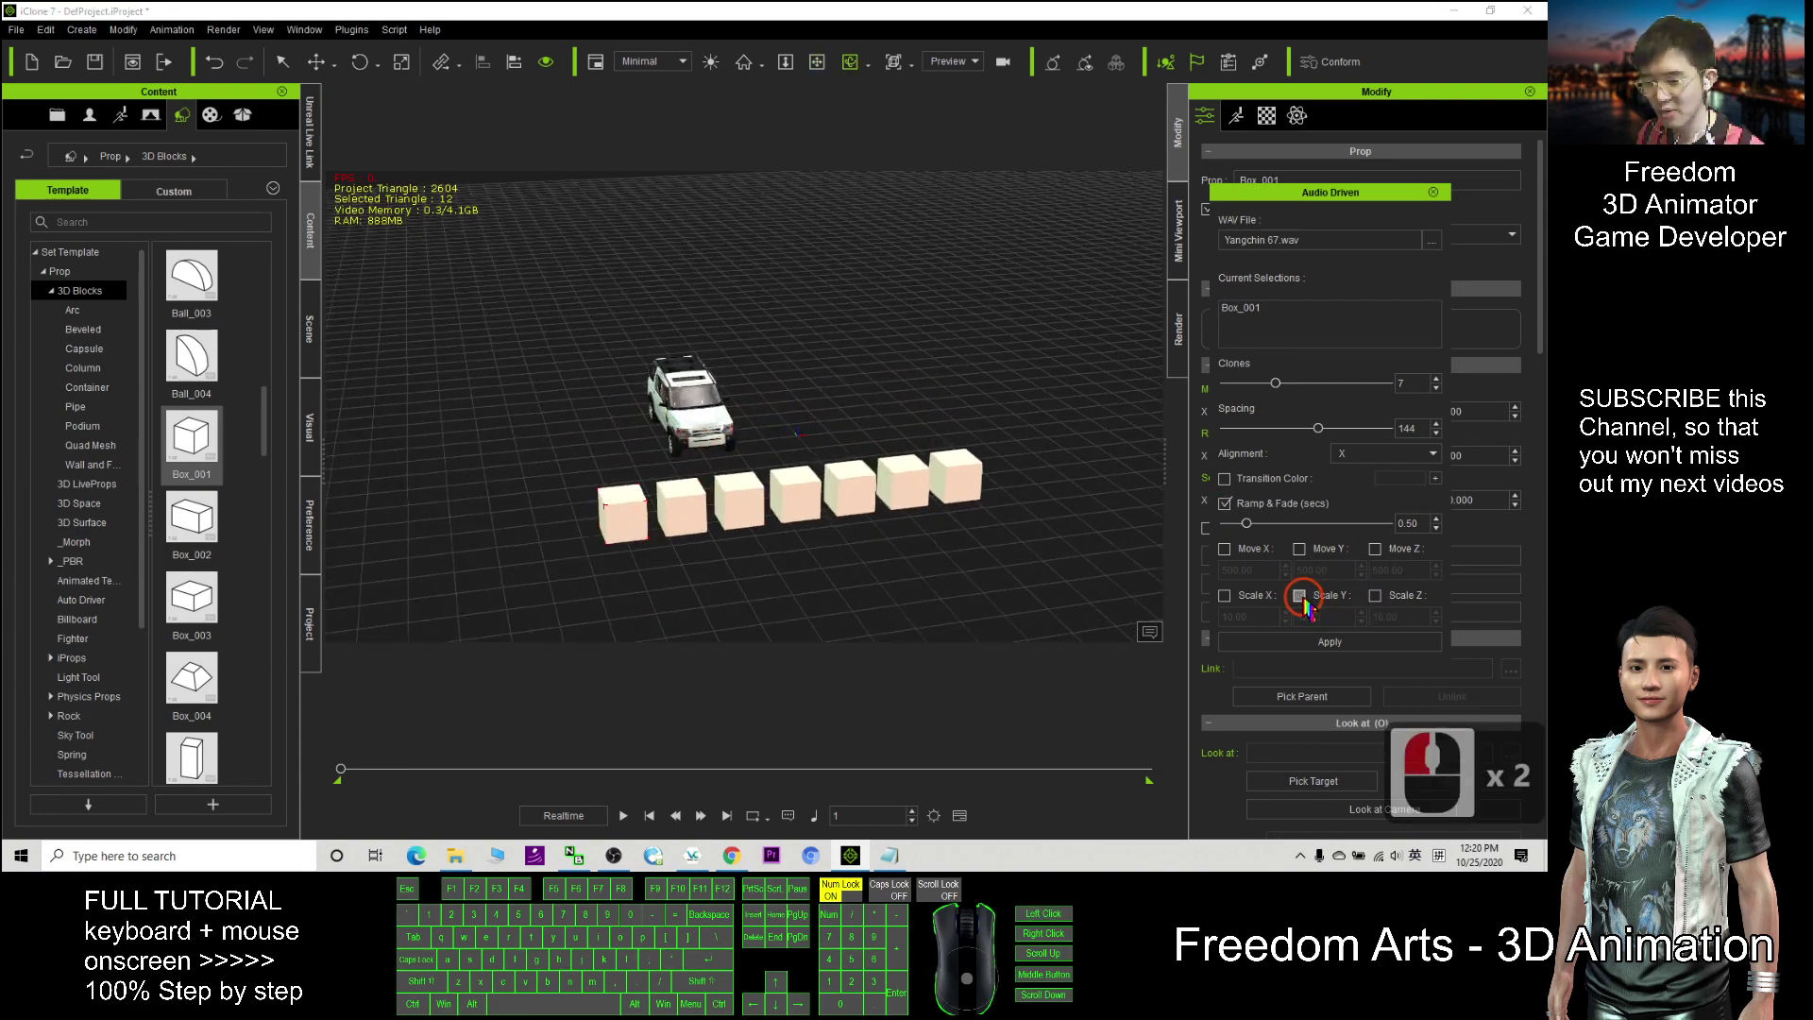
click(1375, 596)
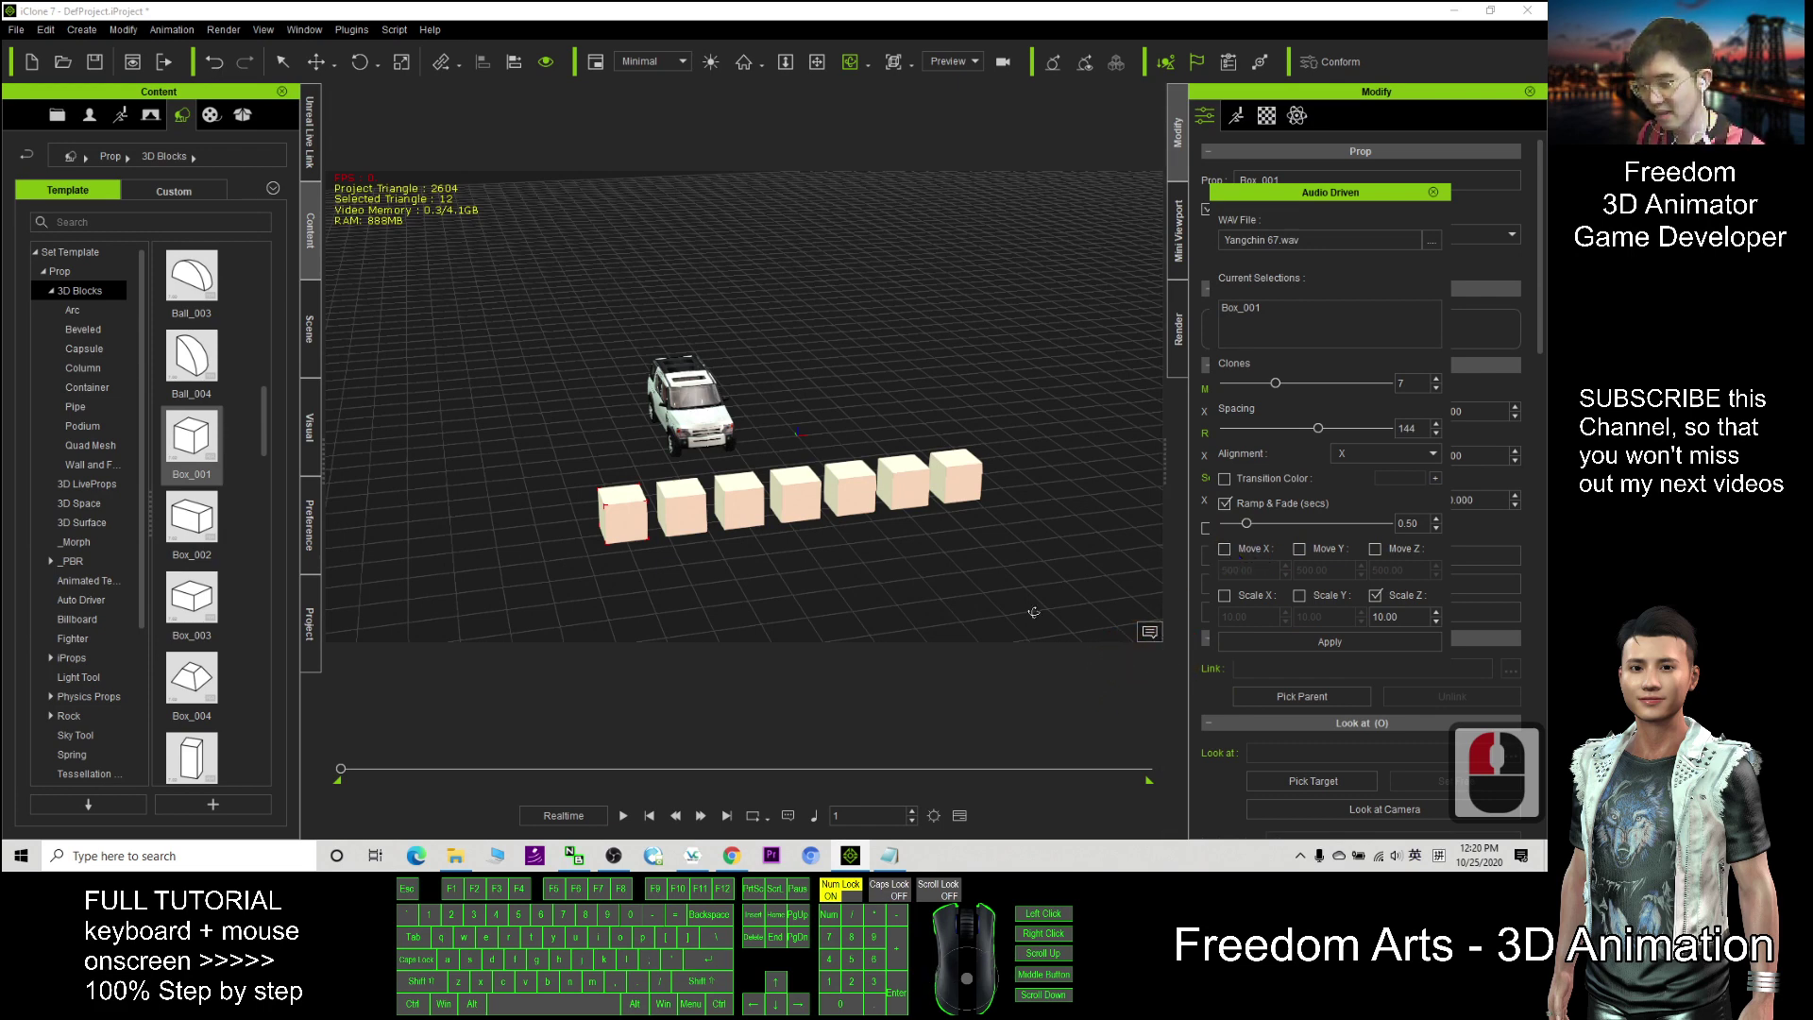
click(1305, 641)
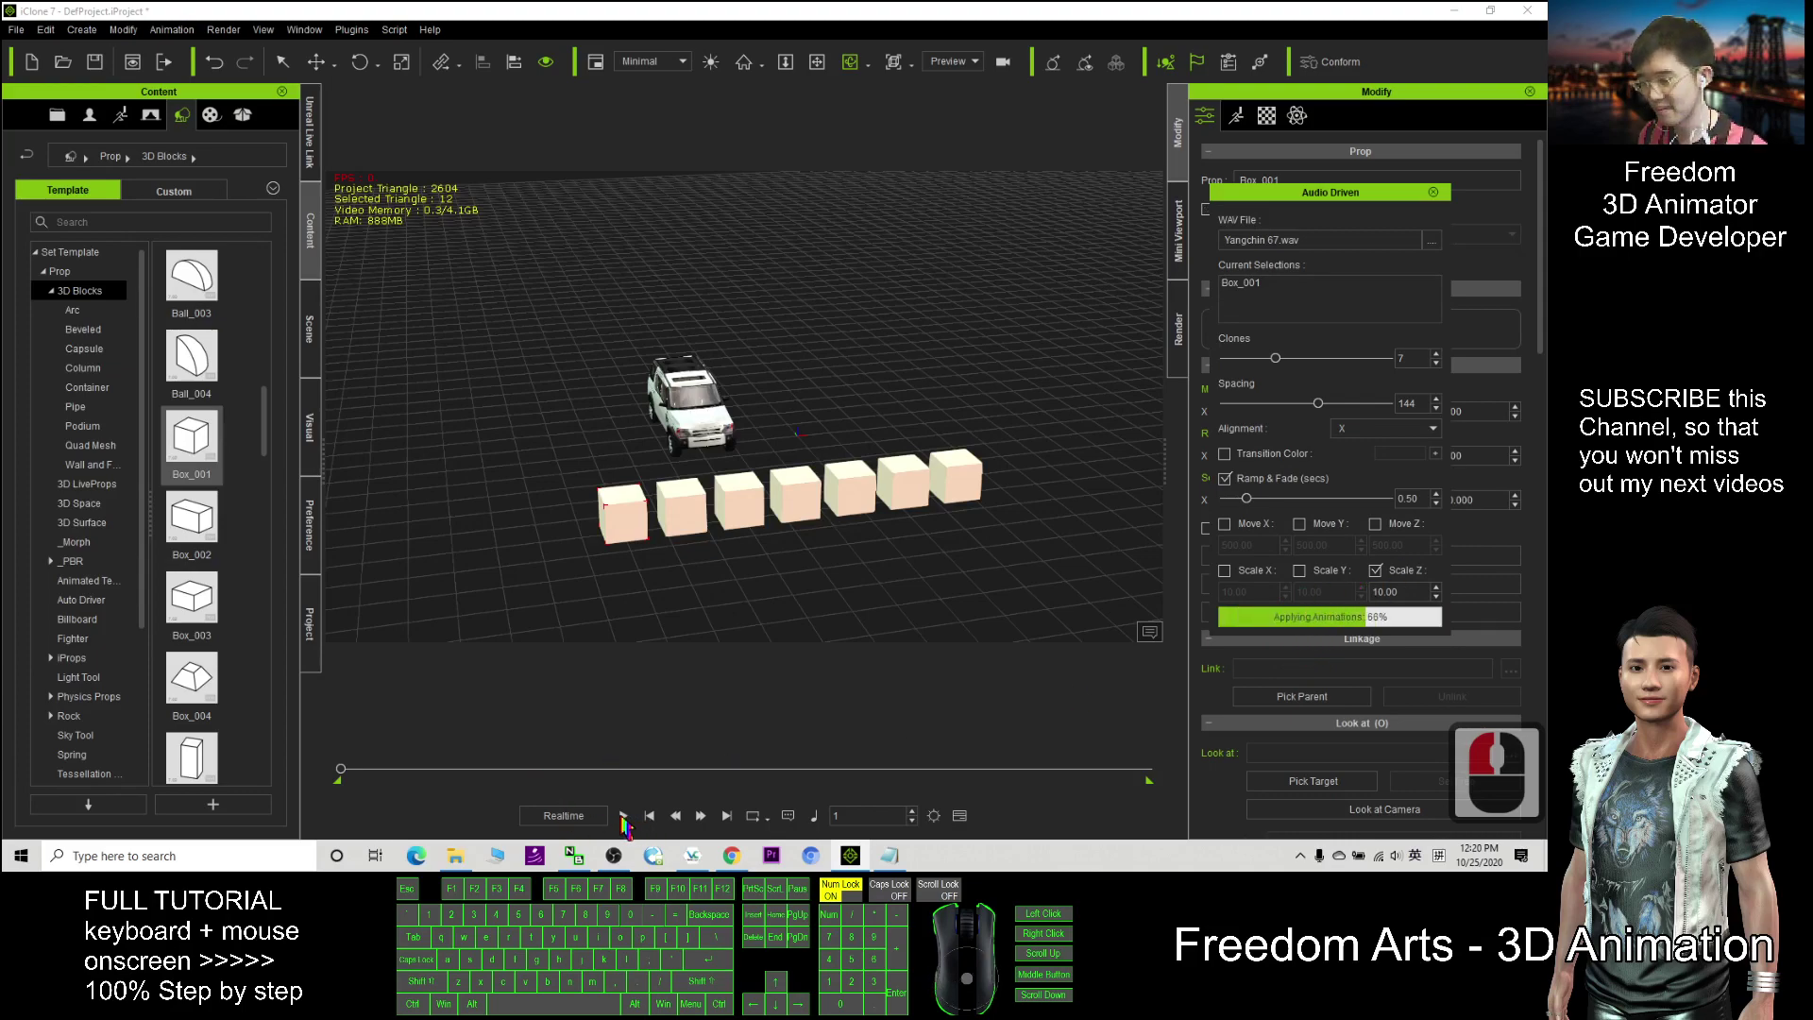
Step: Play back the vertically scaling boxes, examine them from a lower angle, and rewind to the first frame
click(624, 817)
key(c)
mouse_move(803, 514)
mouse_down()
mouse_move(983, 487)
mouse_move(948, 467)
mouse_move(699, 472)
mouse_move(603, 514)
mouse_move(595, 356)
mouse_move(724, 370)
mouse_move(796, 447)
mouse_move(818, 510)
mouse_up()
key(x)
key(c)
click(630, 816)
click(645, 816)
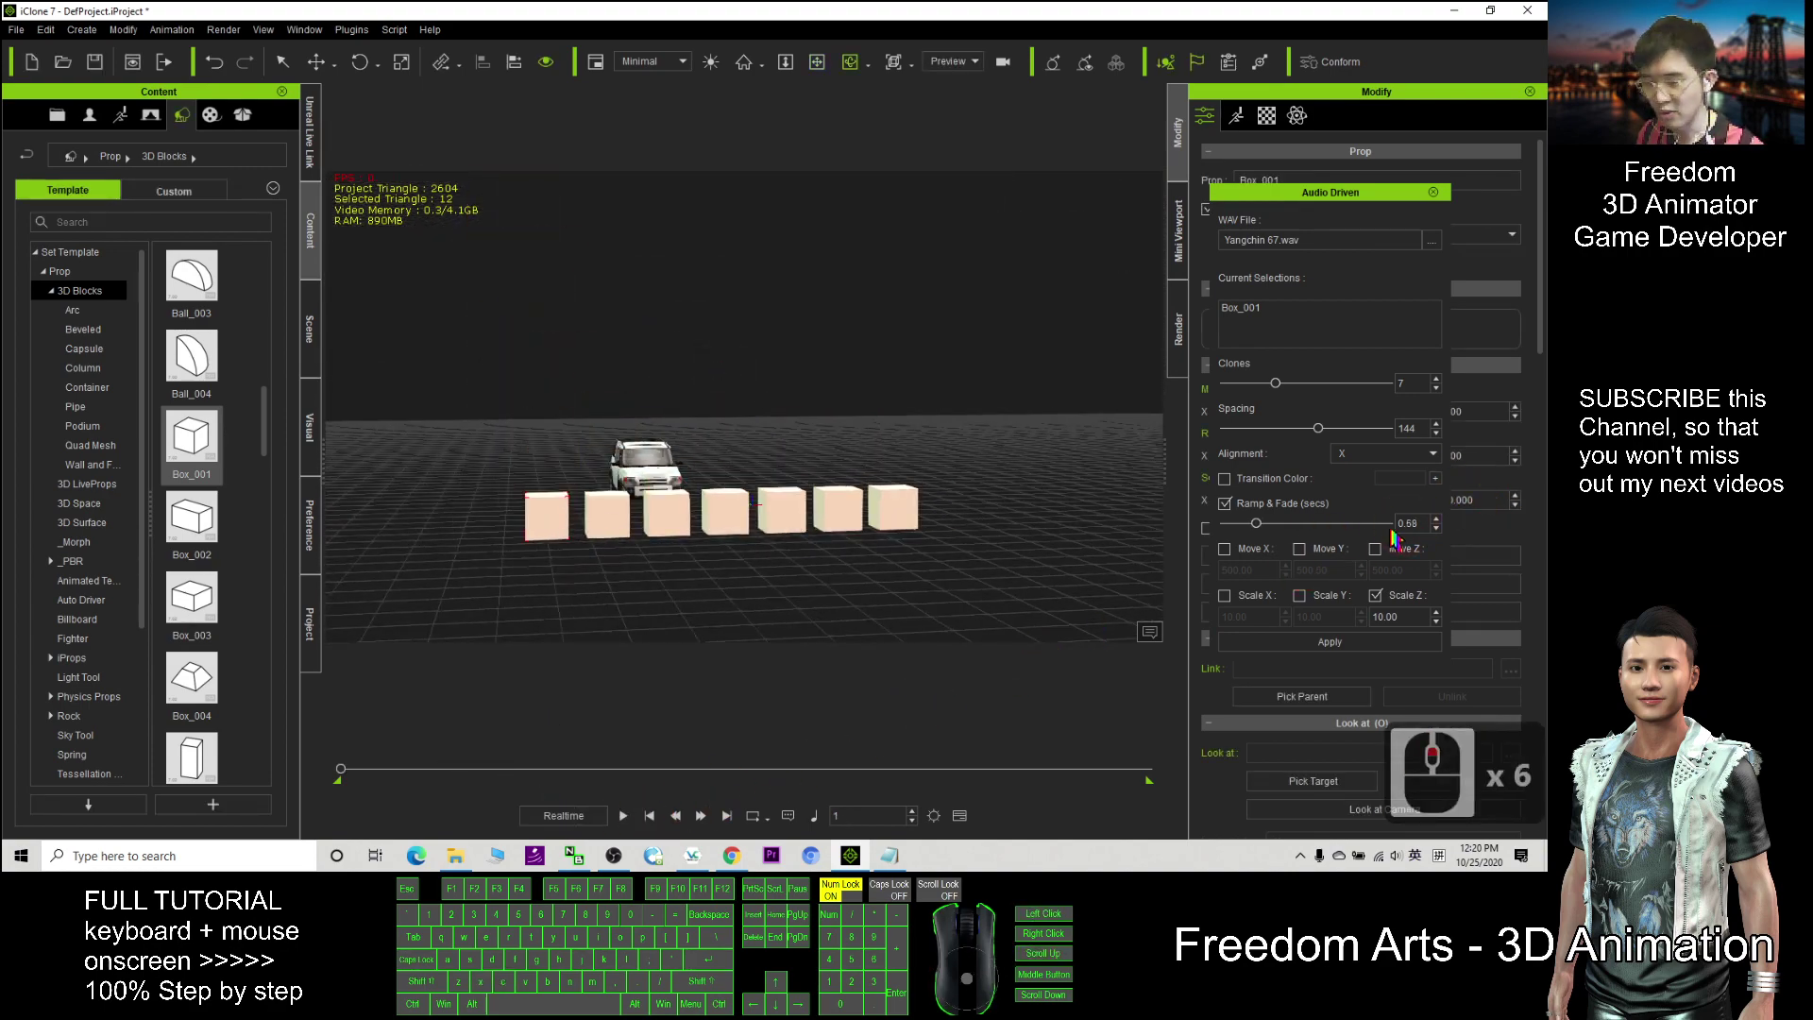
Step: Expand the transition color values and set Audio Driven to 19 clones with Ramp & Fade at 0.53 seconds
click(1434, 478)
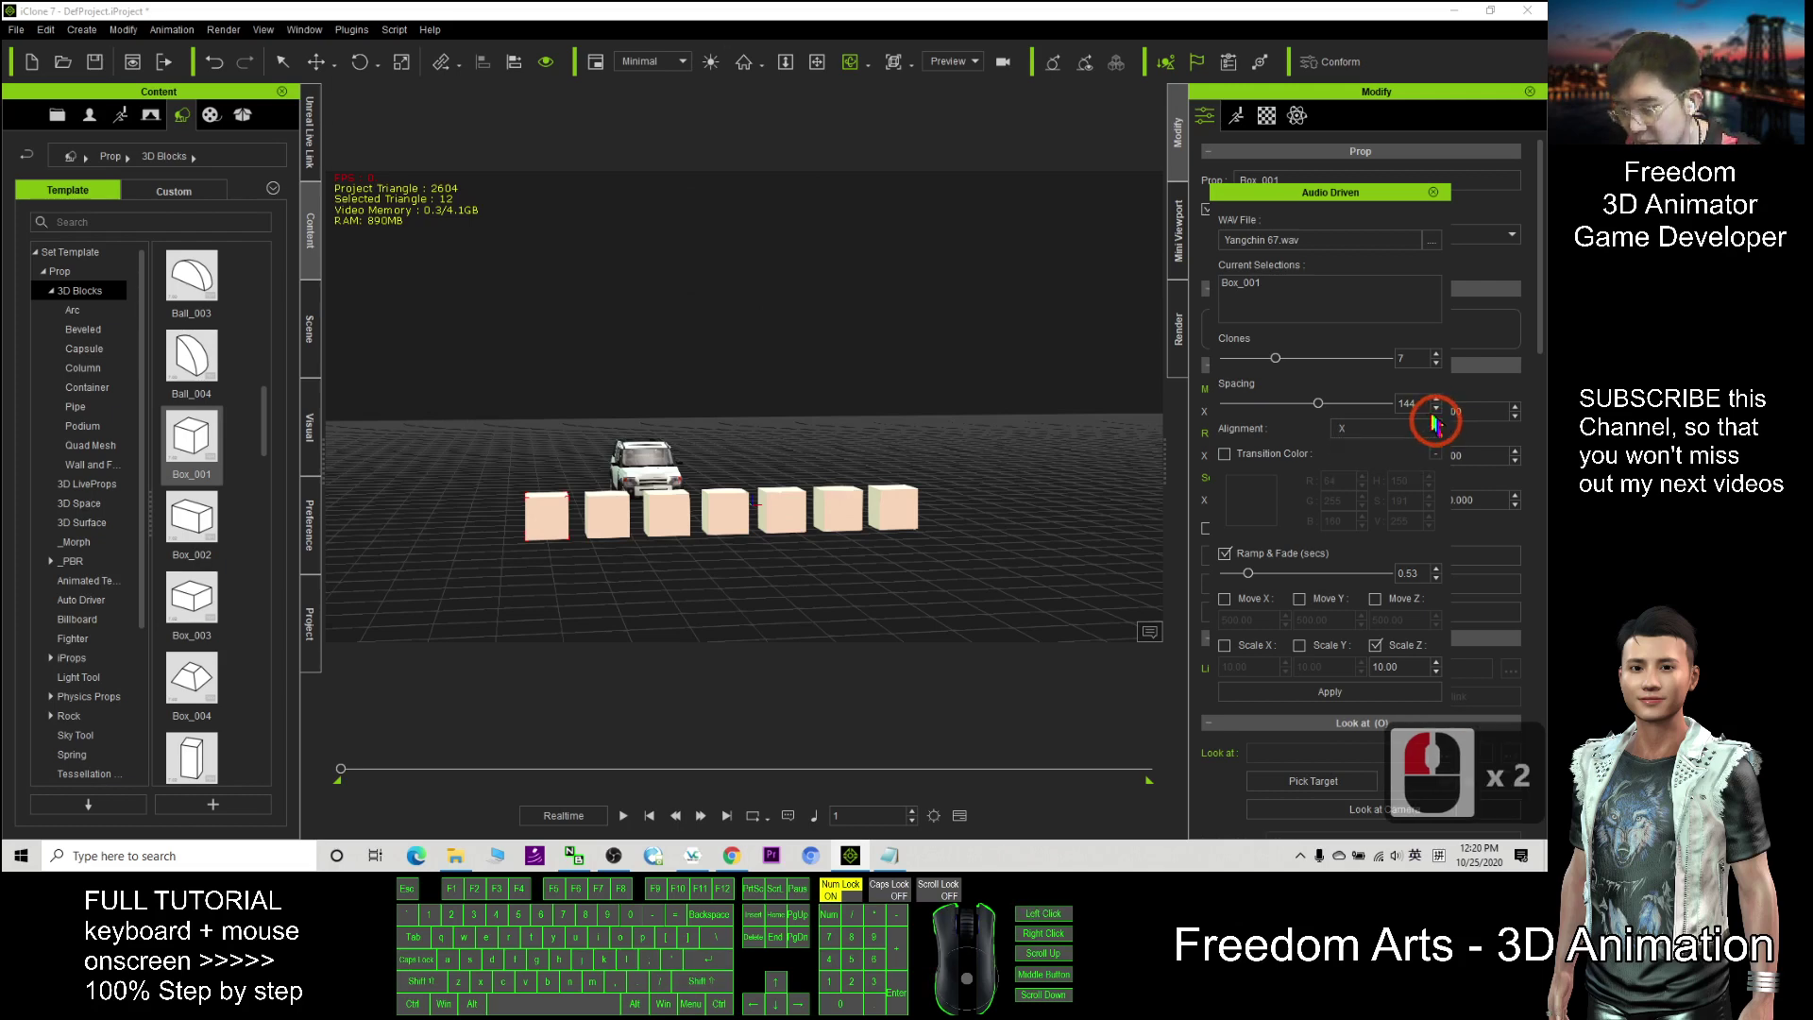
scroll(1375, 373, up, 12)
click(1331, 385)
click(1373, 574)
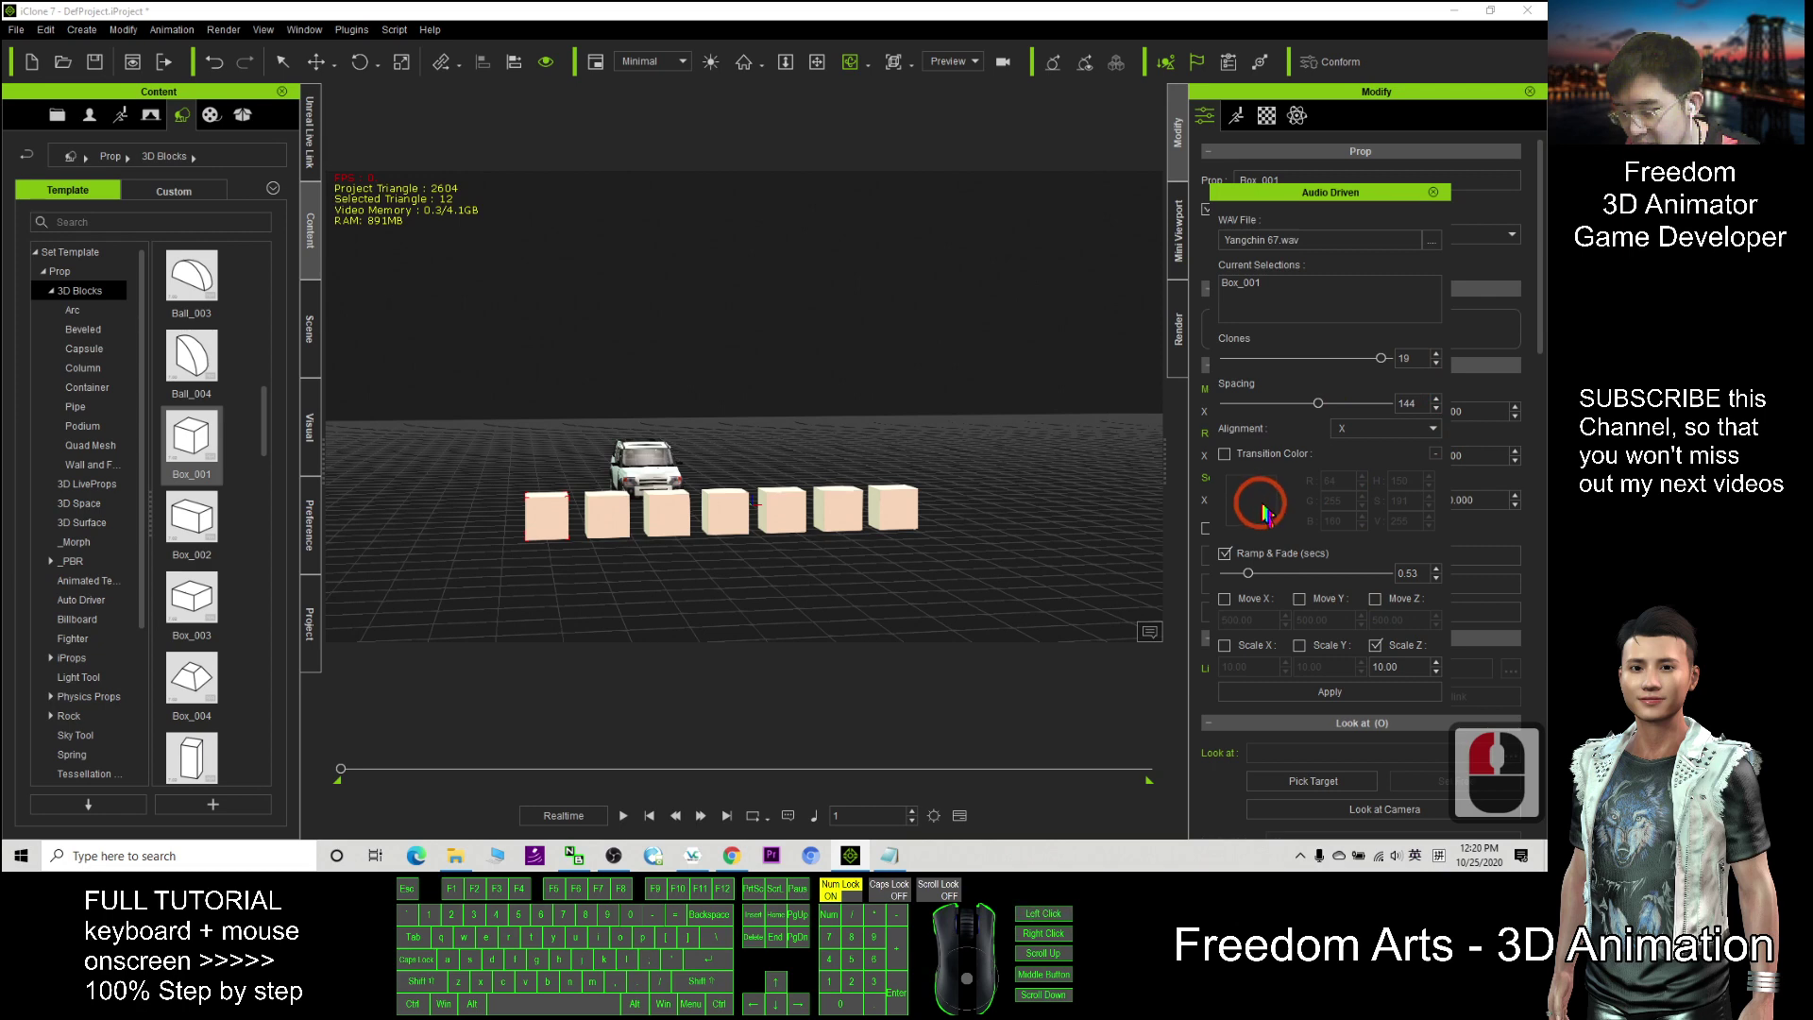
Step: Enable an orange transition color (RGB 255, 85, 0) and apply Audio Driven to the box
click(1225, 453)
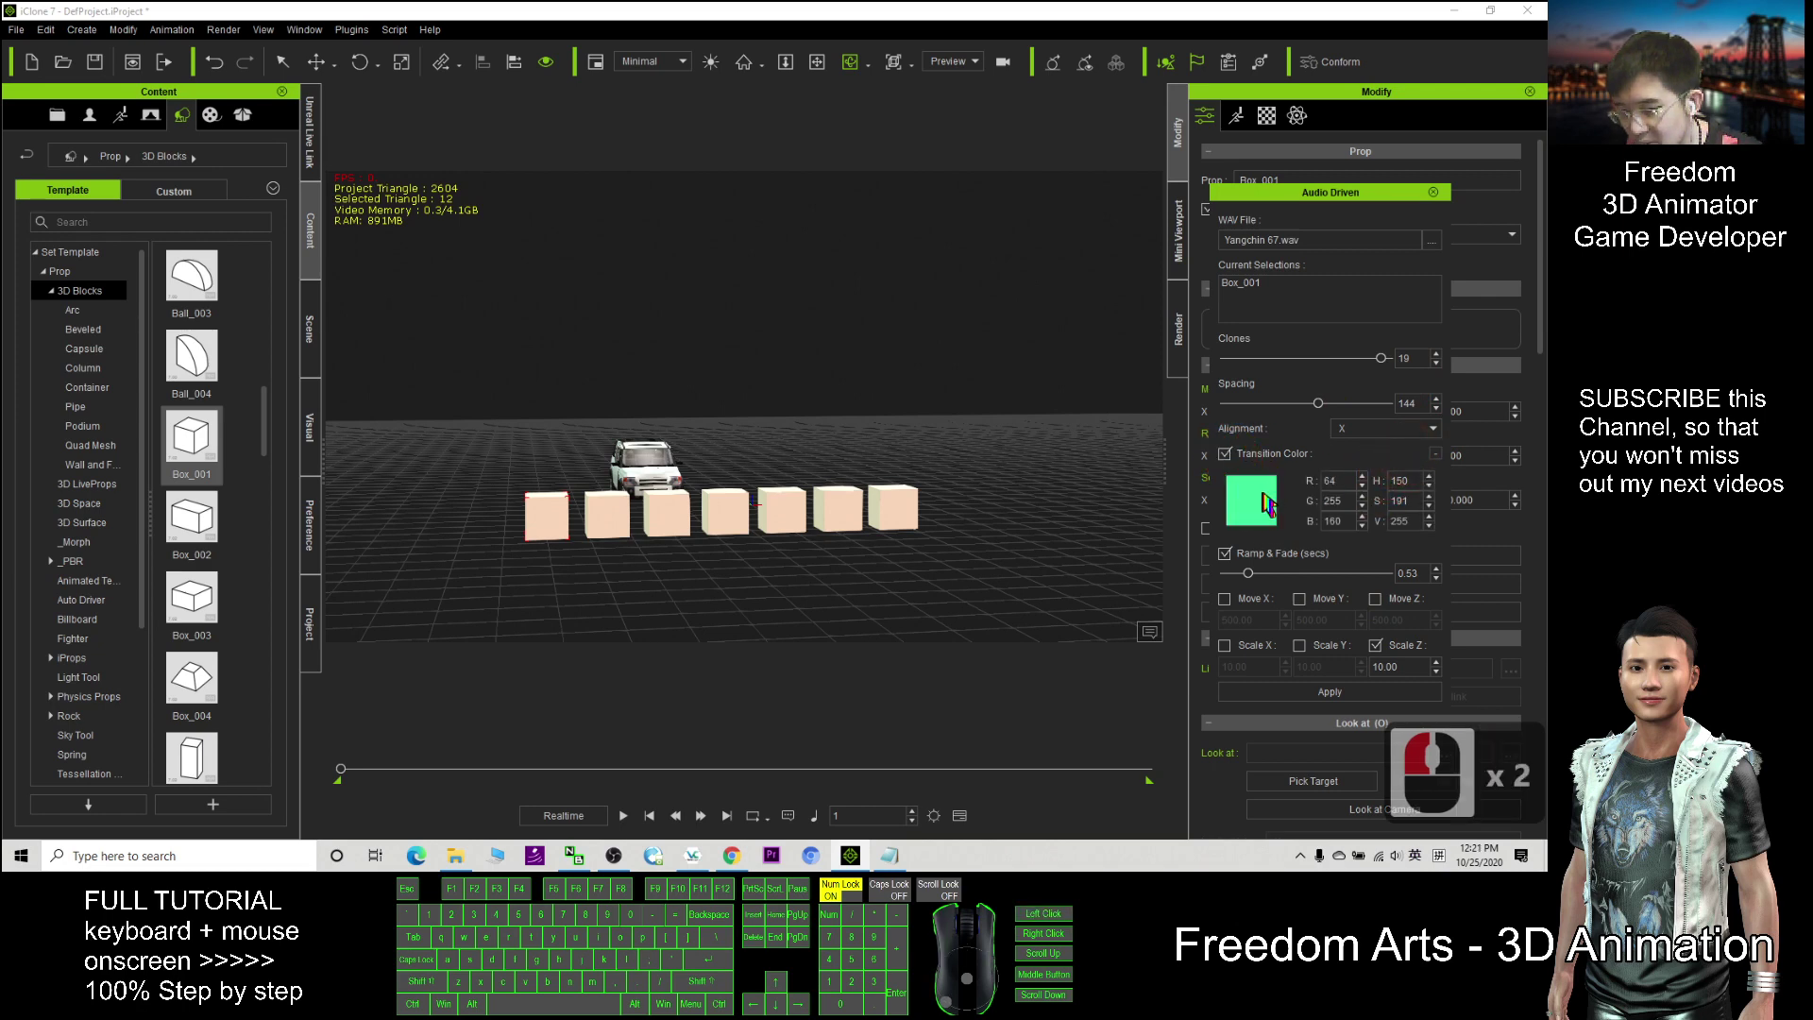
click(1268, 506)
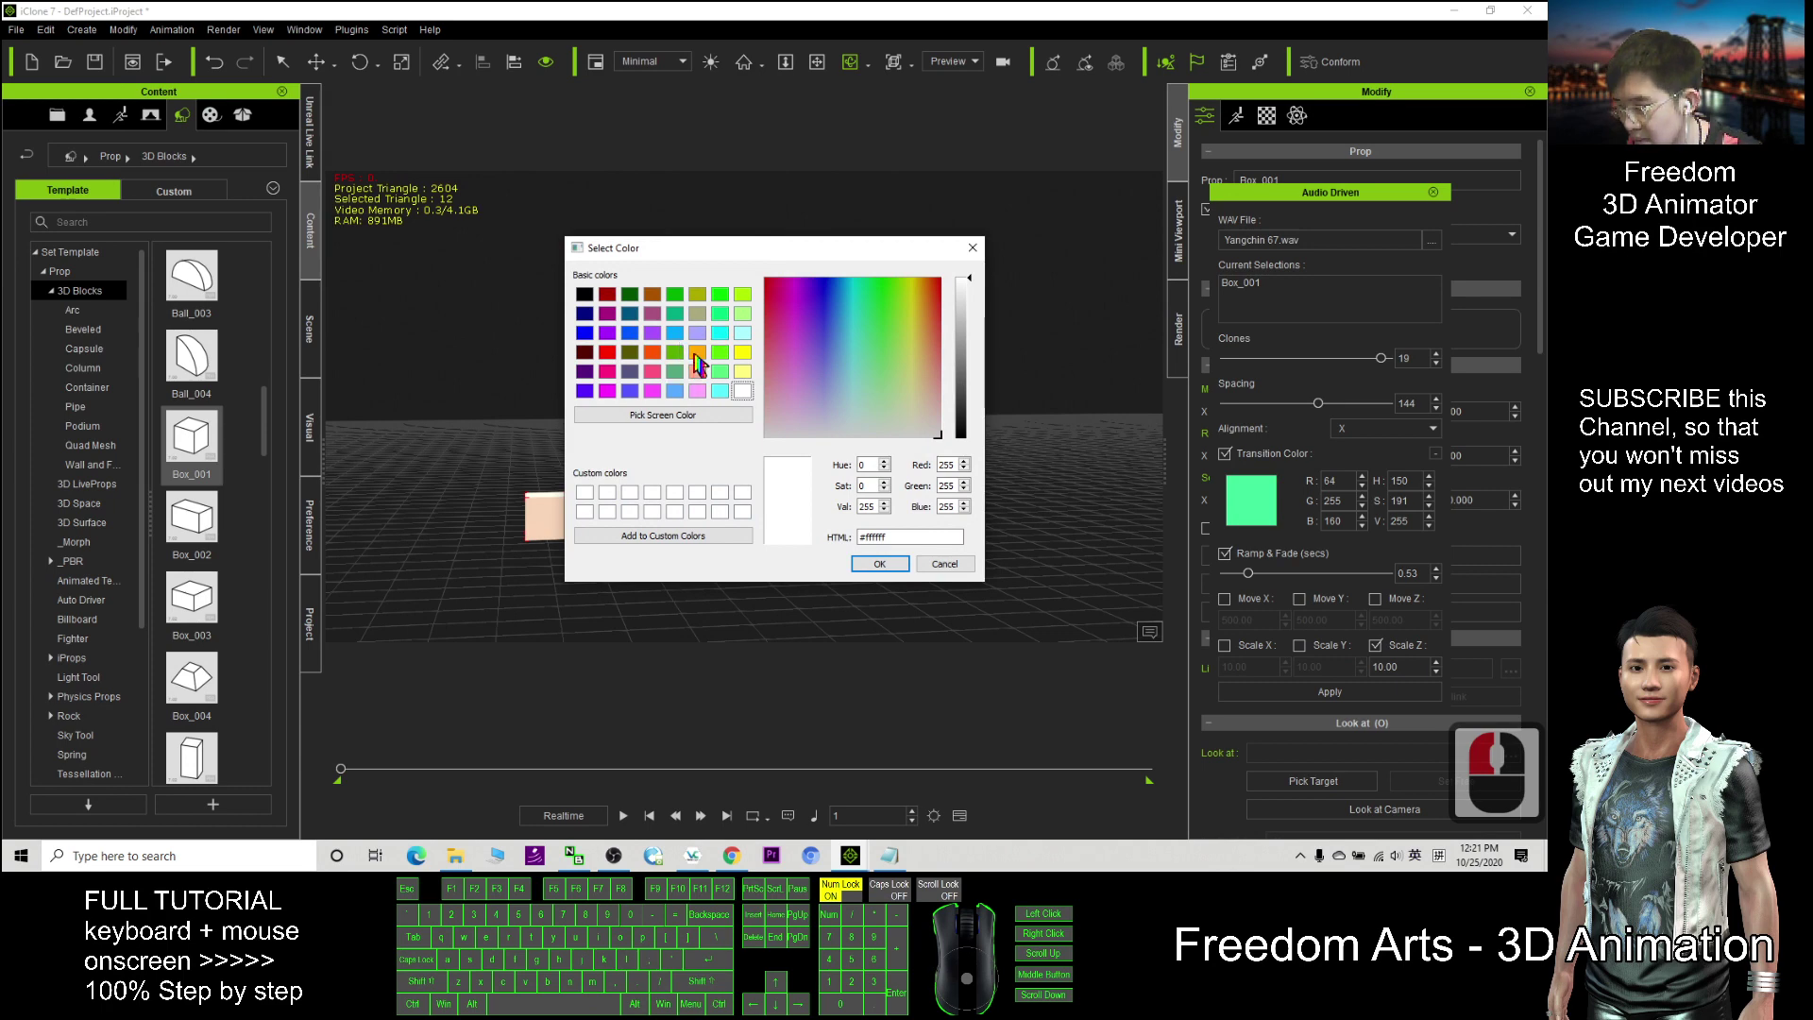
click(697, 354)
click(880, 564)
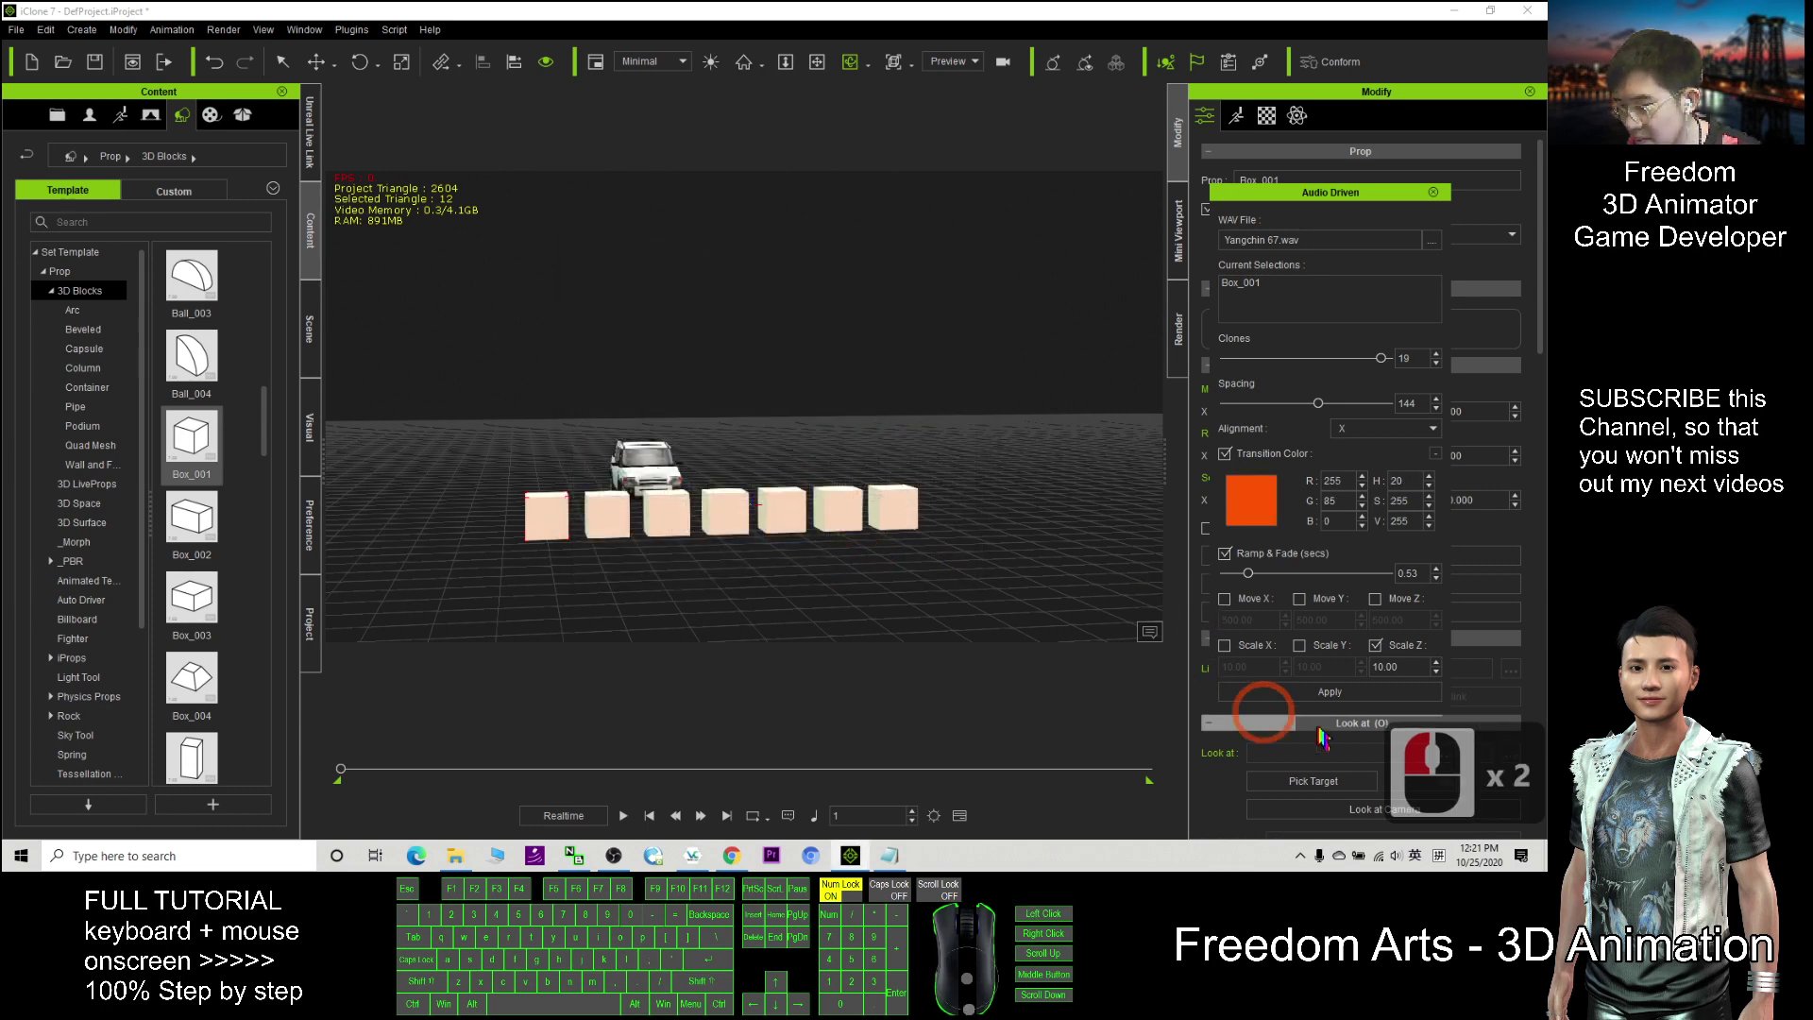
click(1346, 695)
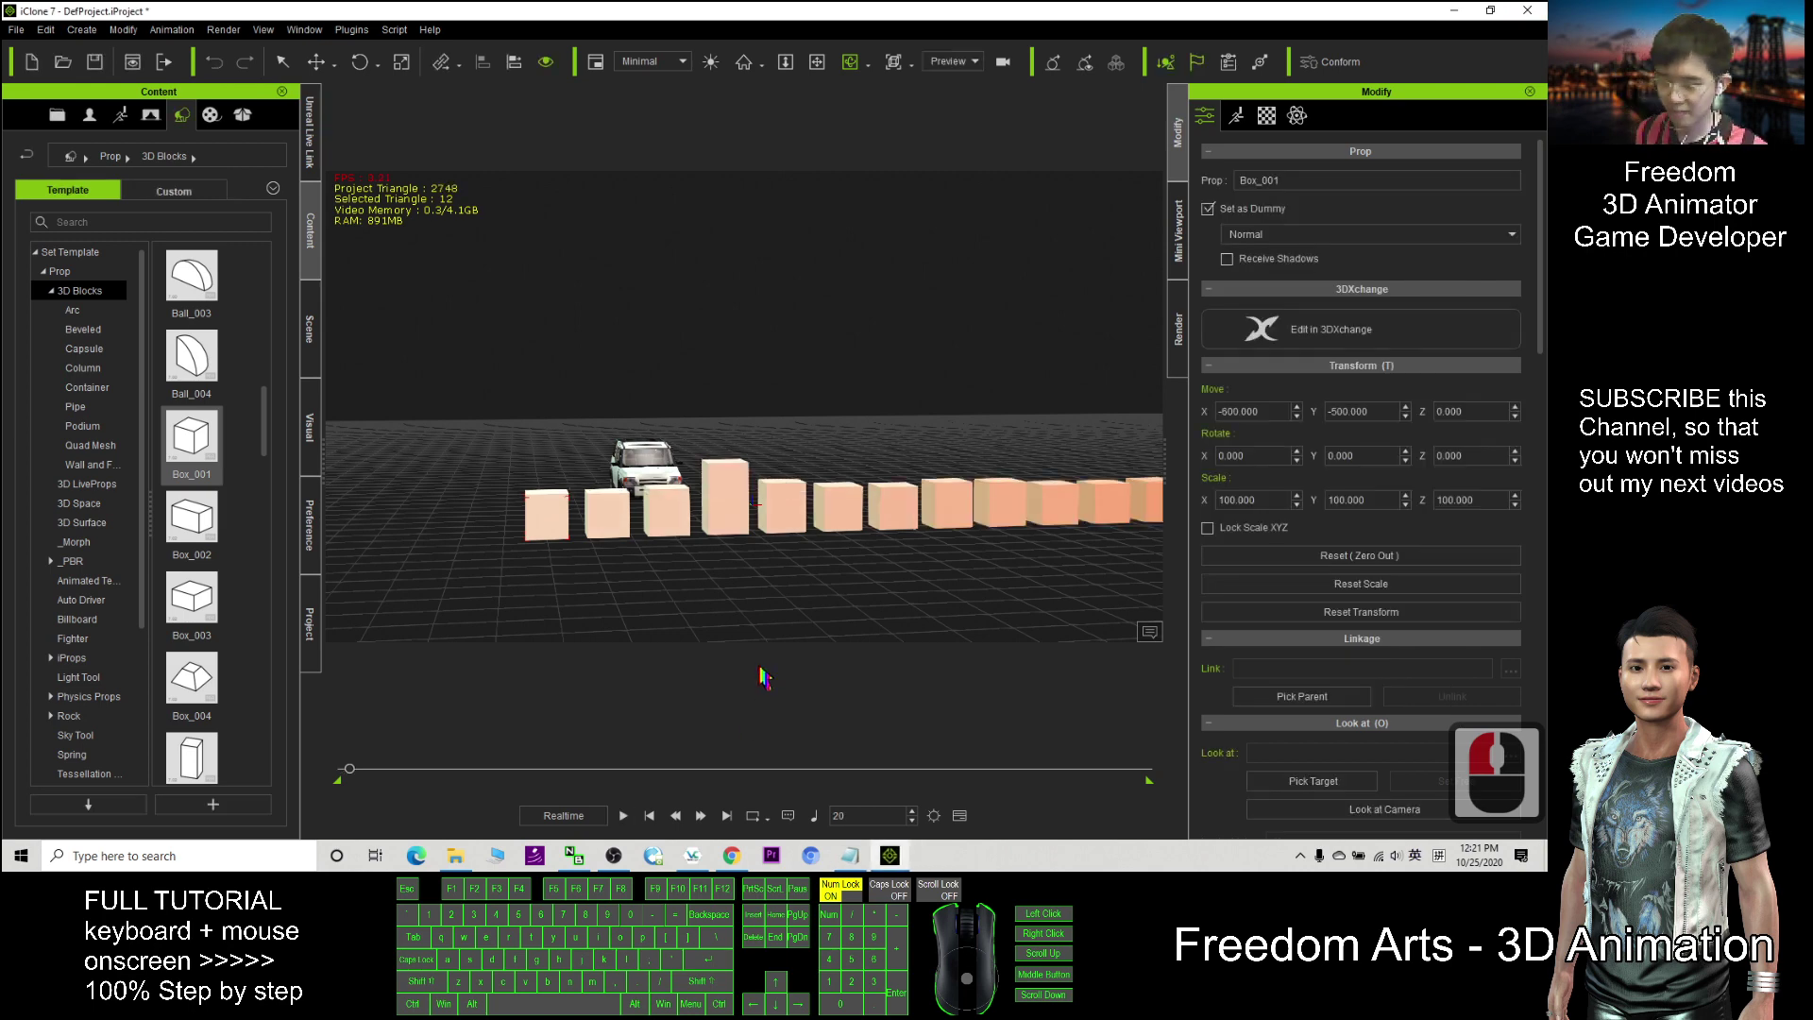
Step: Examine the 19 orange-graded boxes during playback, stop, and view the whole row at the first frame
scroll(902, 549, down, 4)
drag(901, 549, 741, 586)
click(651, 817)
click(649, 819)
click(623, 818)
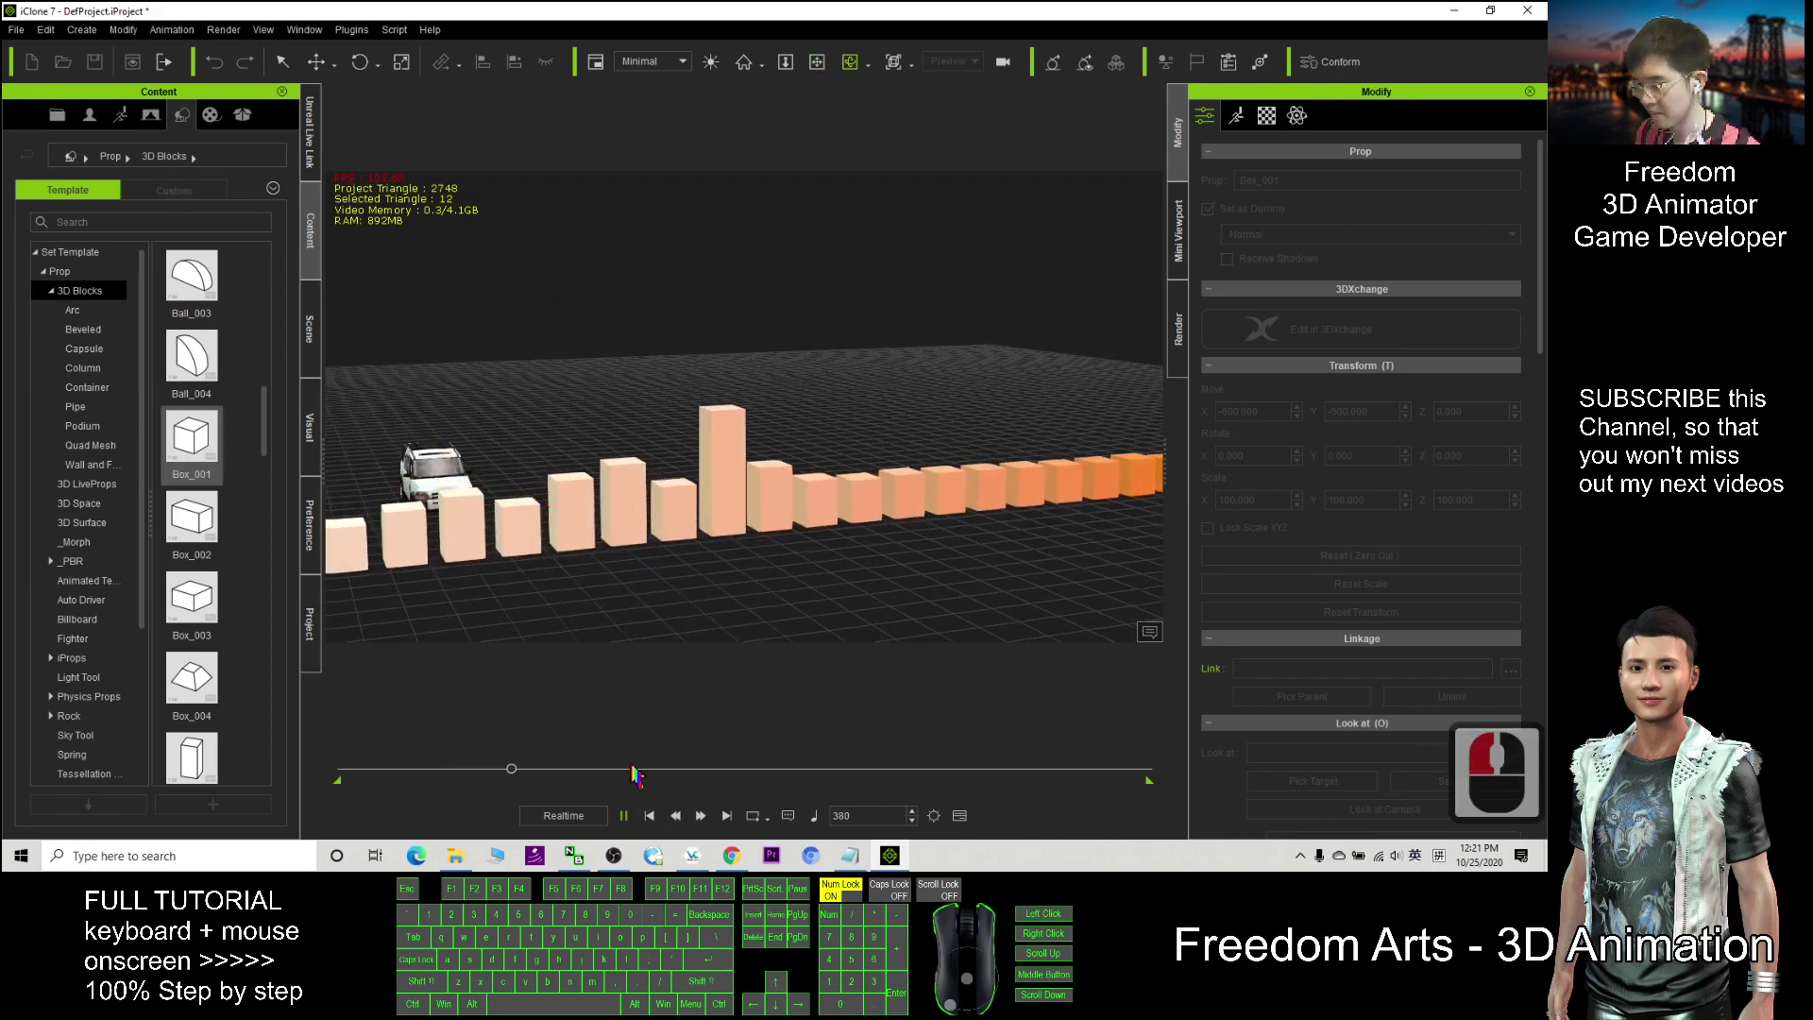
click(624, 815)
click(648, 815)
click(734, 593)
drag(735, 593, 886, 571)
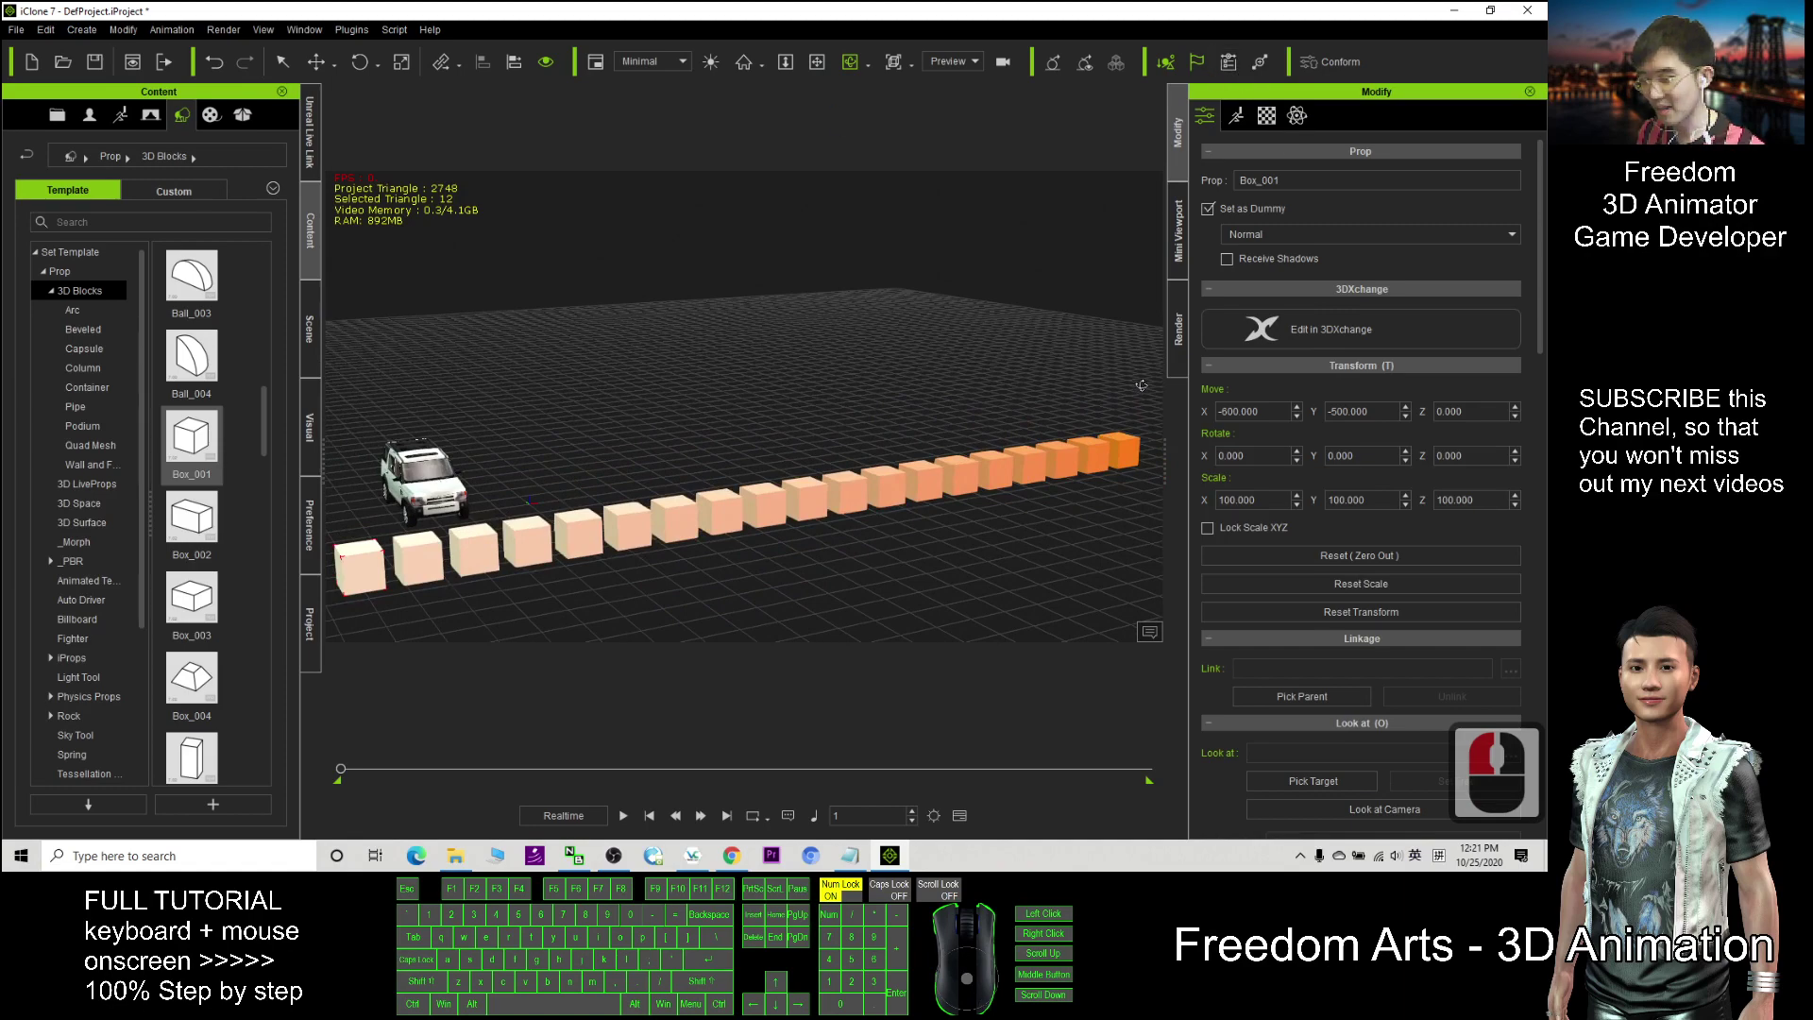
mouse_move(905, 859)
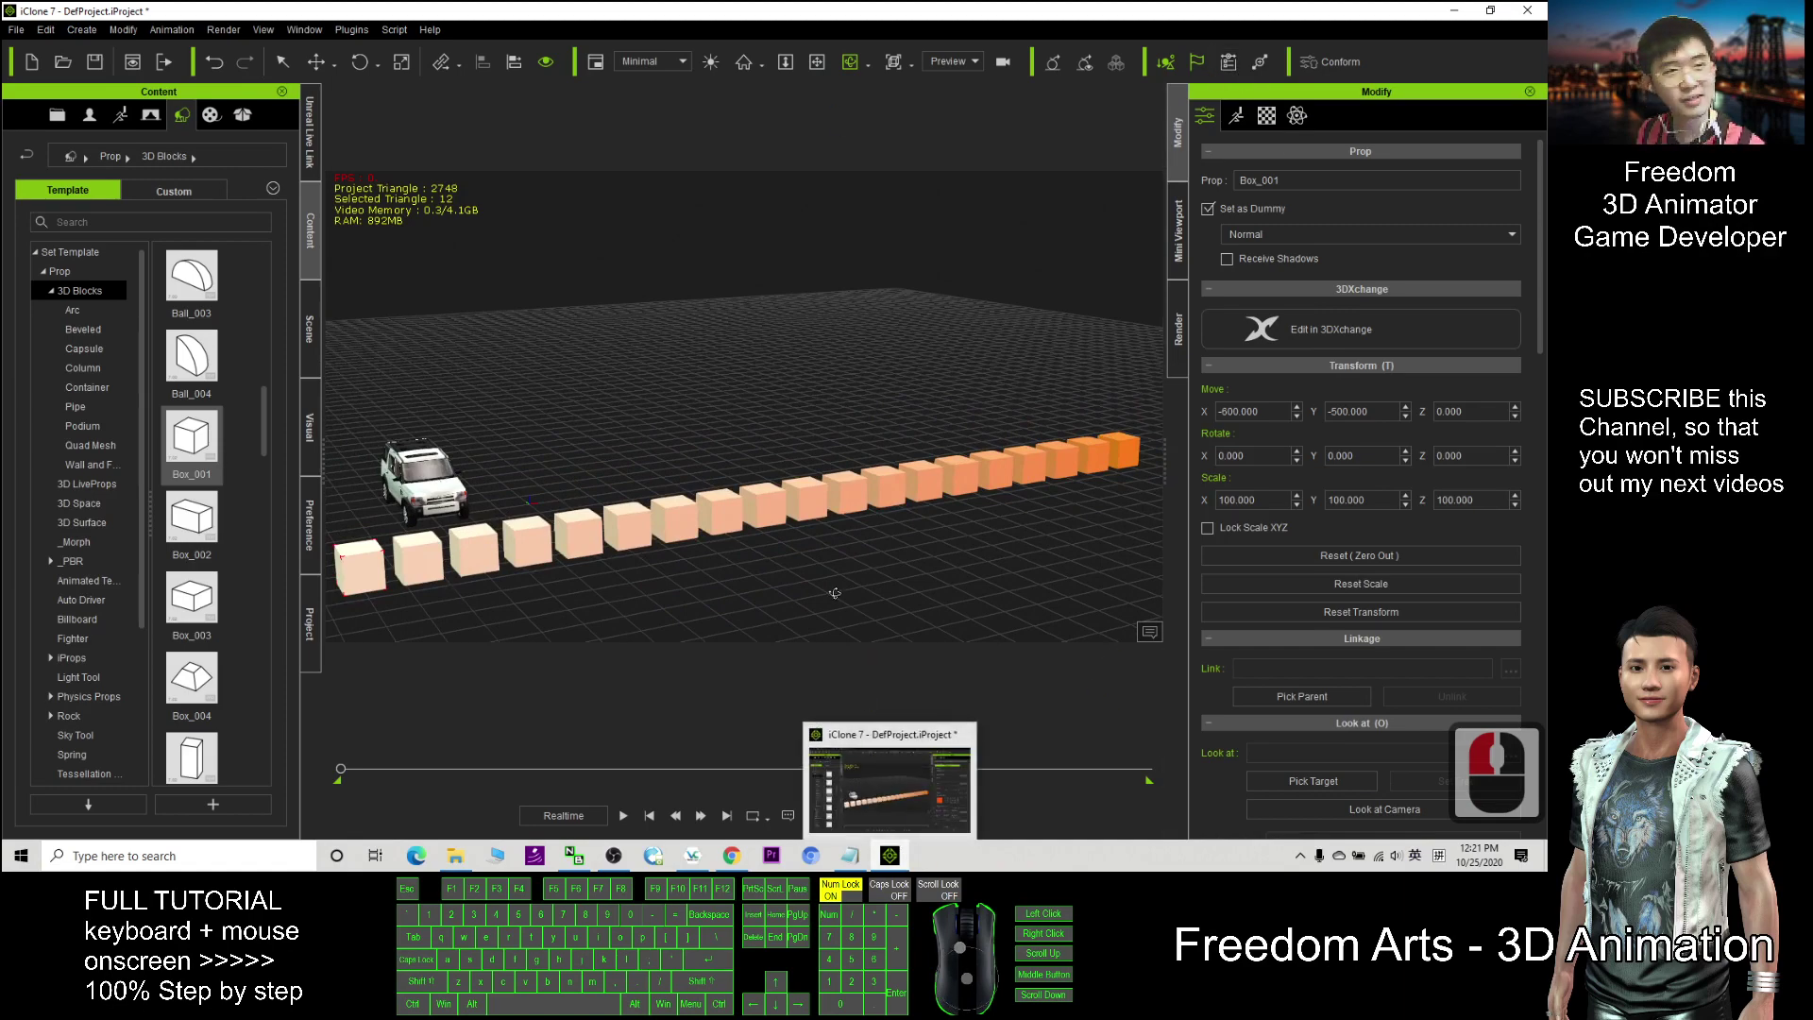
Step: Delete the white jeep behind the row of orange-graded boxes
key(x)
key(c)
drag(783, 578, 763, 525)
click(465, 494)
key(Delete)
Step: Play back the box animation in two short runs and examine the paused bars from a higher angle
click(623, 816)
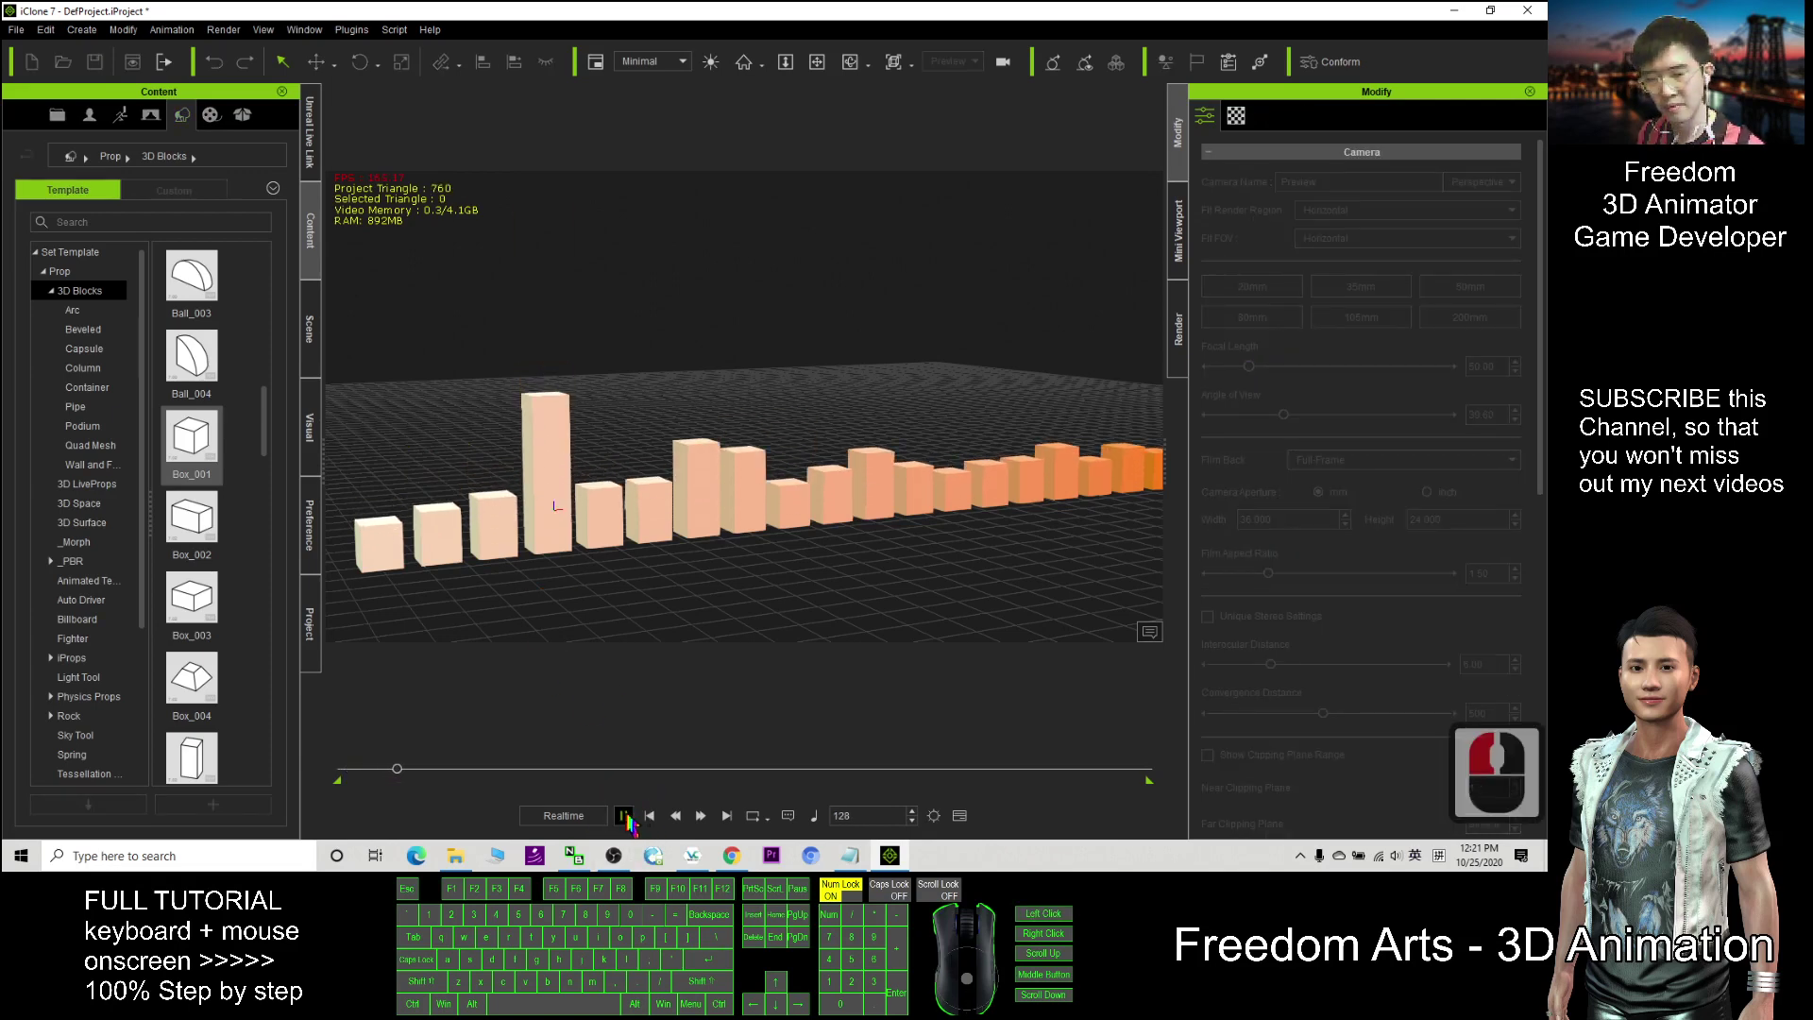
click(623, 816)
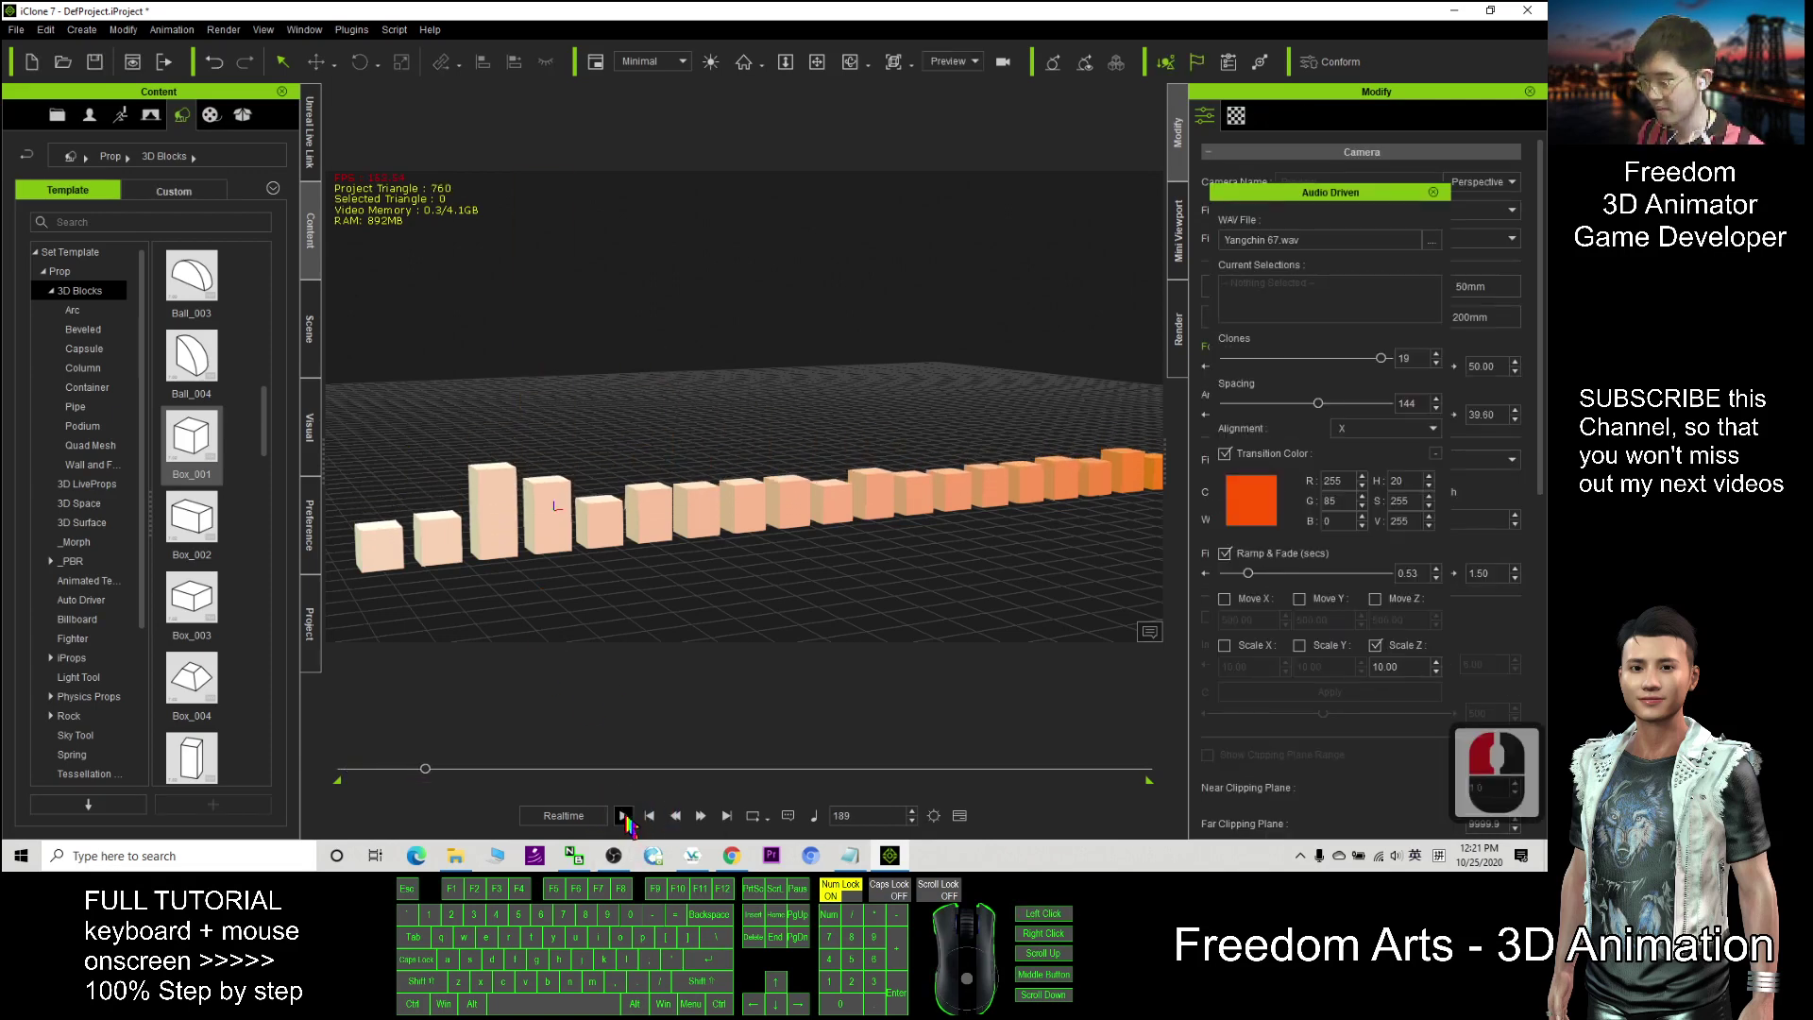
click(624, 816)
click(623, 816)
key(x)
drag(862, 565, 746, 642)
Step: Switch to Chrome to show the Audio Driven marketplace page, then return to iClone and examine the bars from a lower, closer view
click(731, 856)
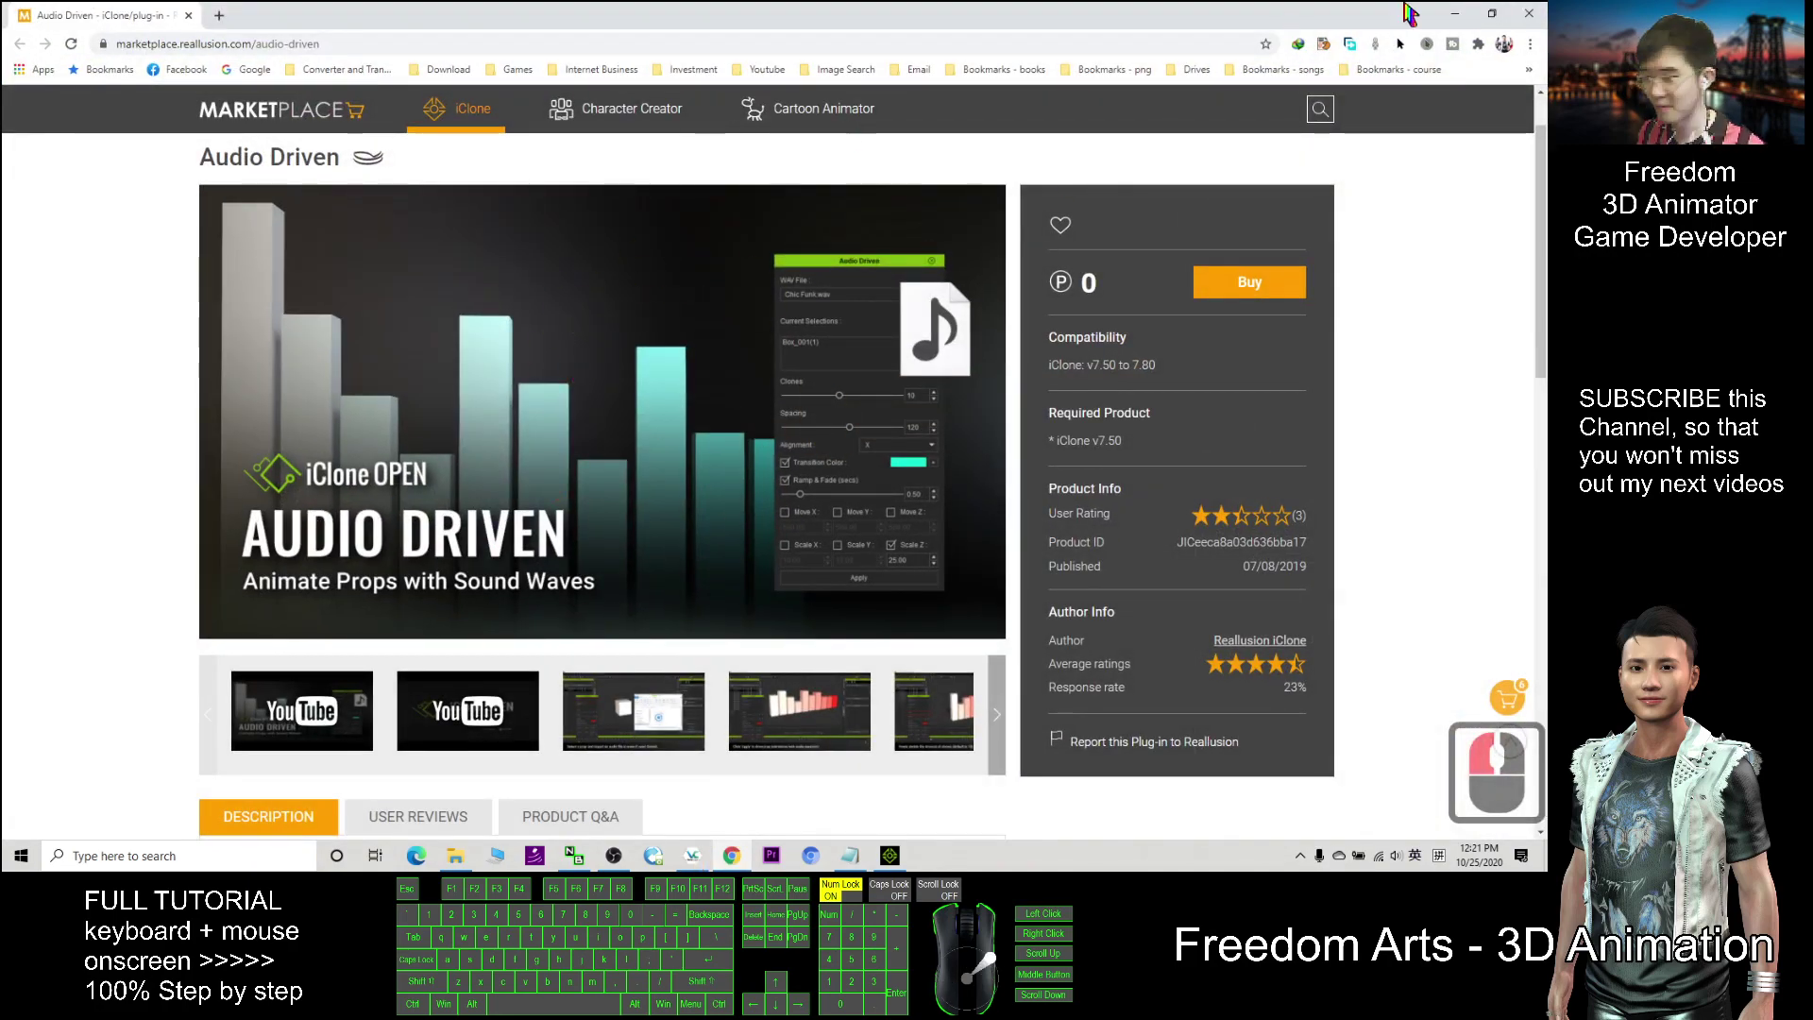
click(1459, 13)
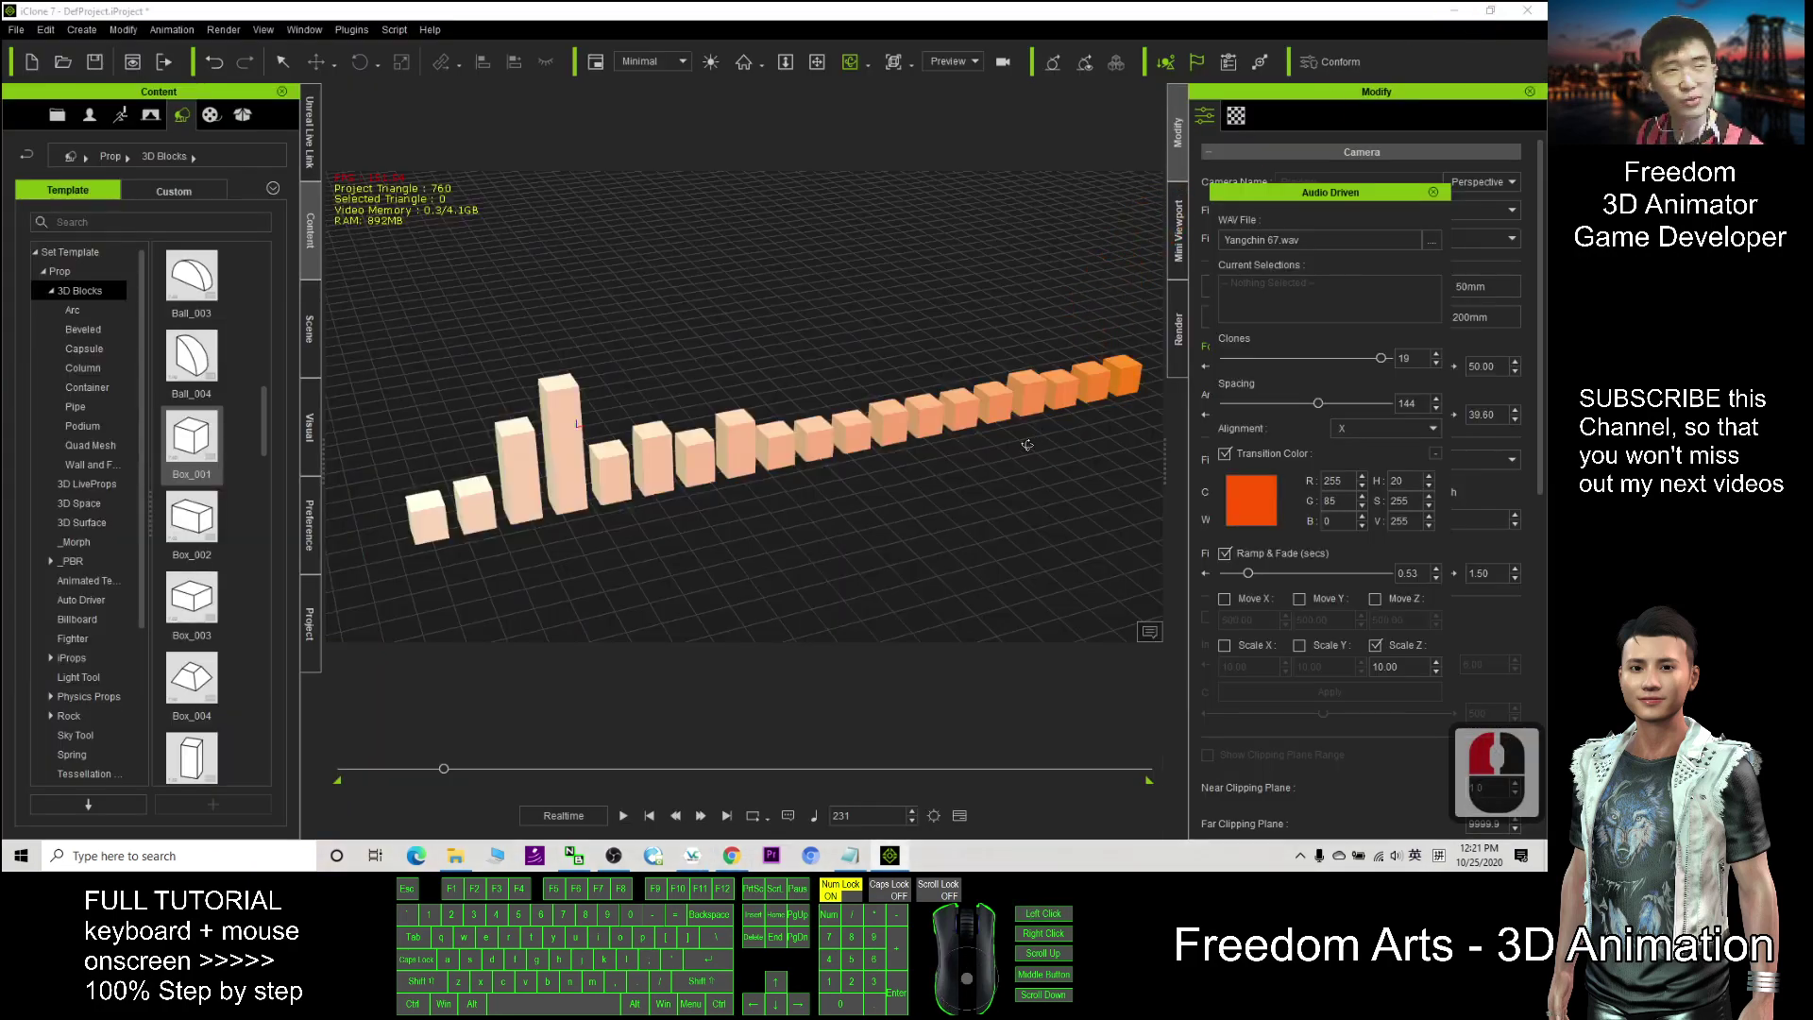
drag(951, 508, 913, 430)
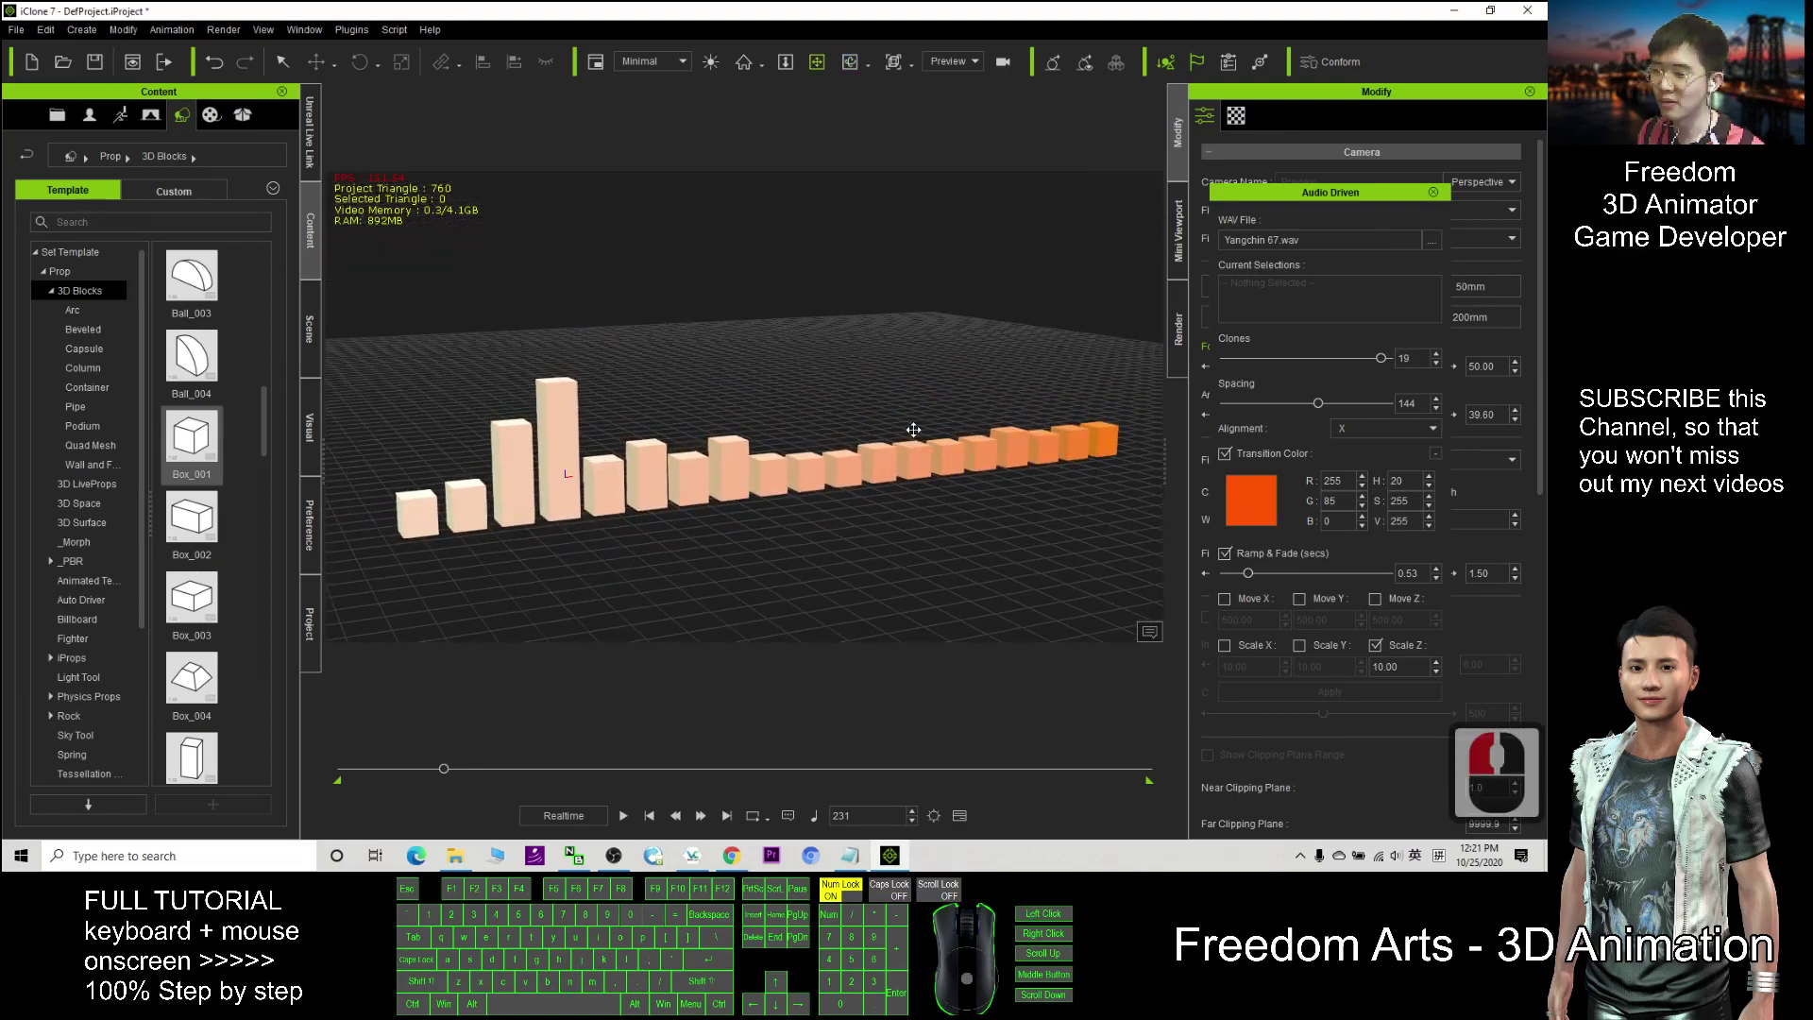
scroll(895, 433, up, 9)
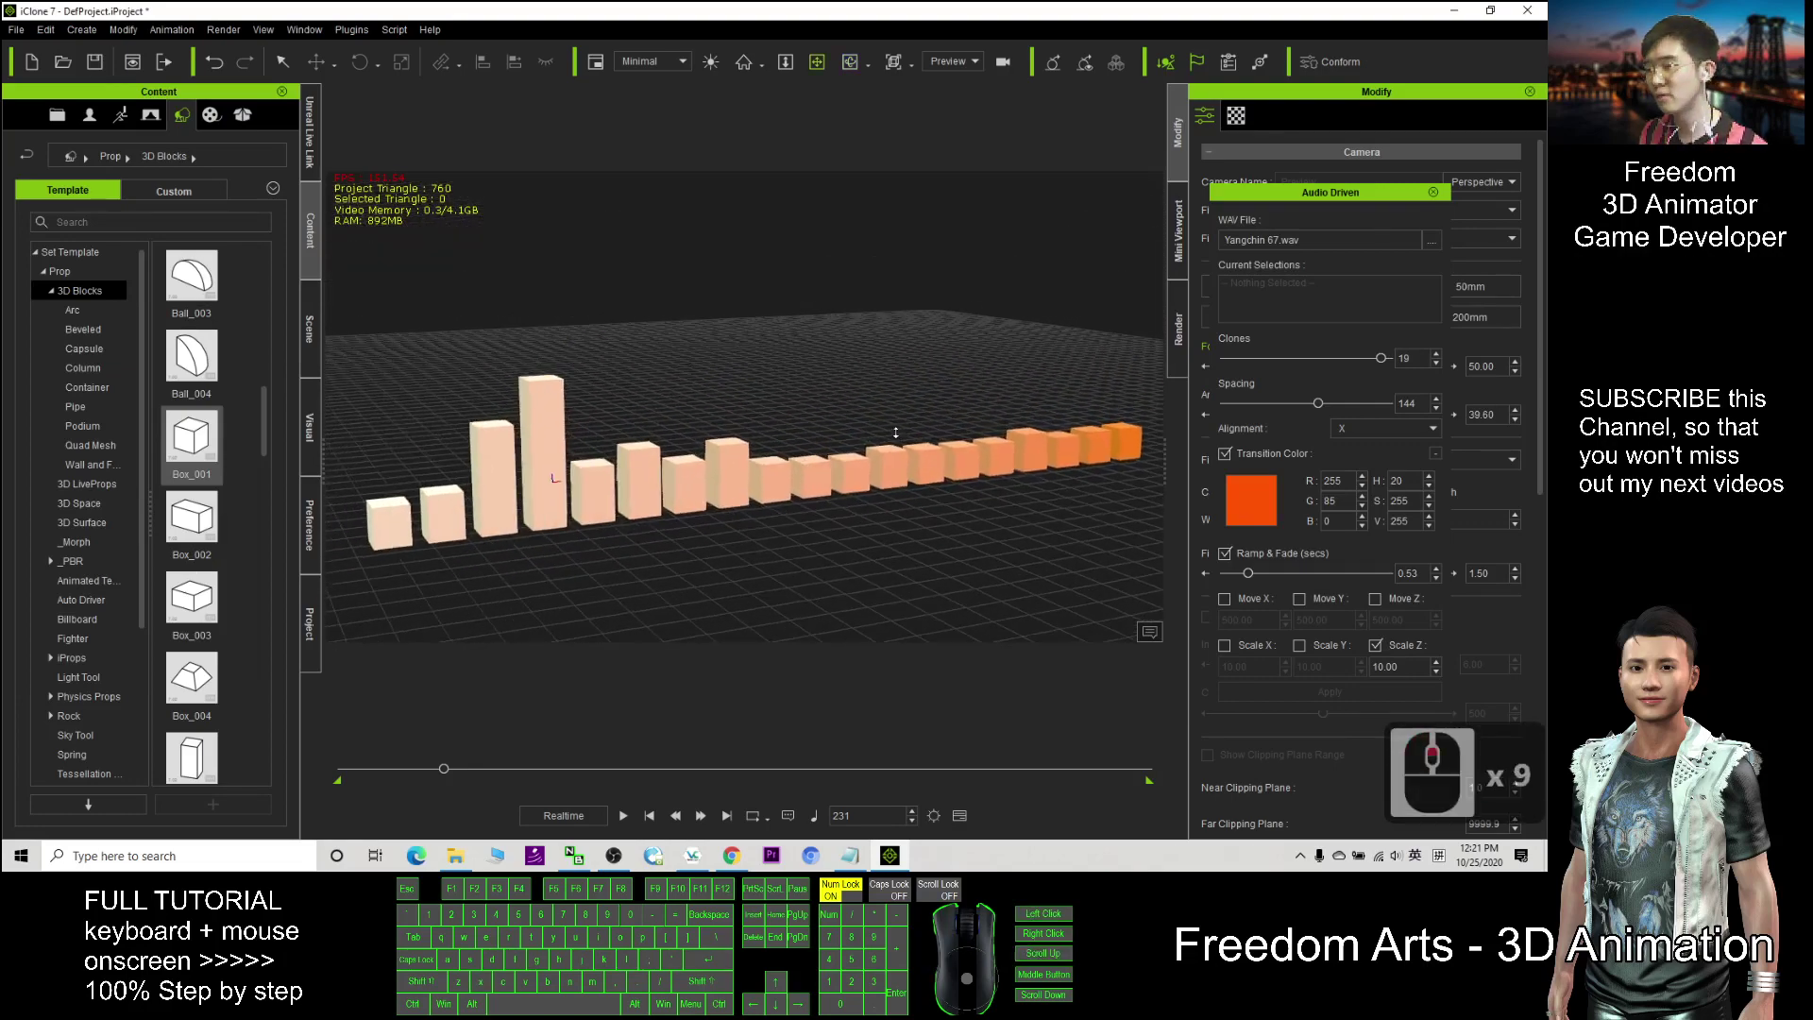